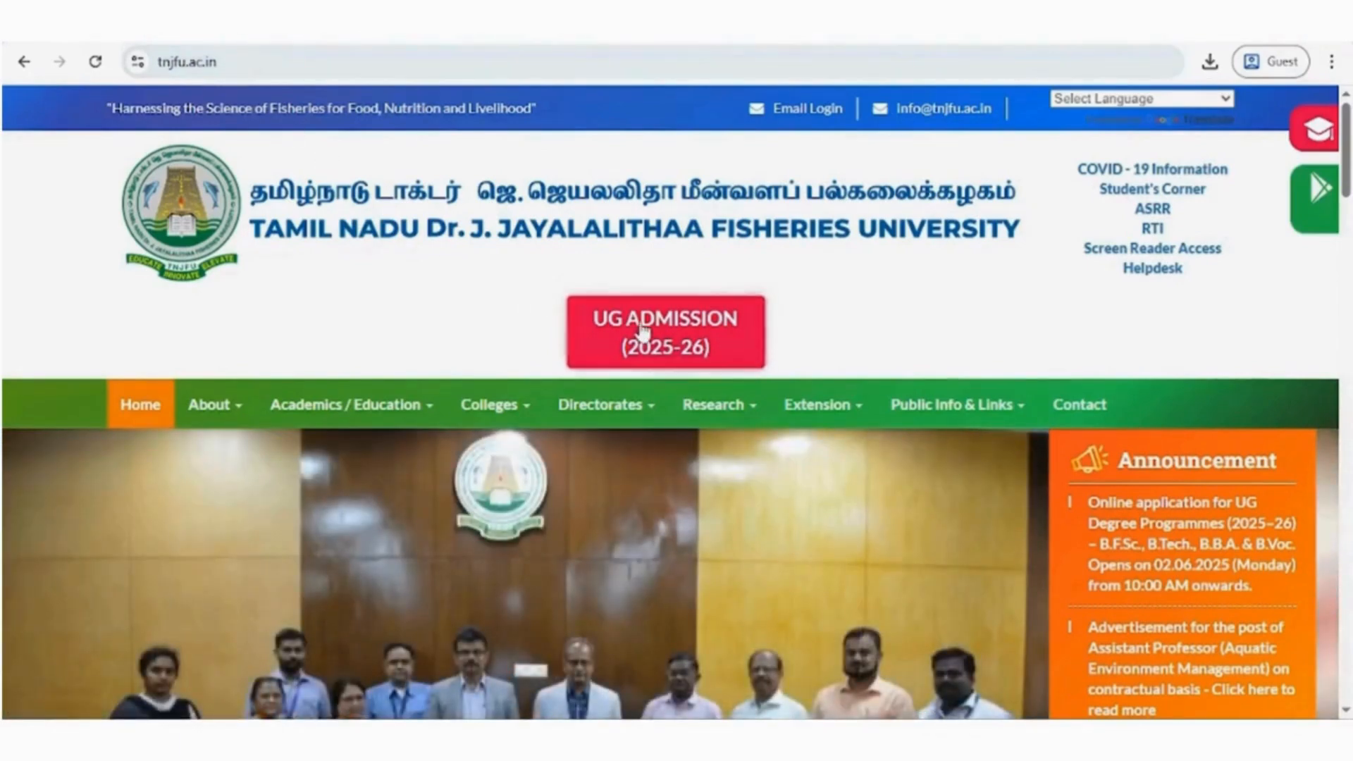
- Open the UG Admission (2025-26) portal for Tamil Nadu State Candidates, start a new user registration and accept the basic eligibility notice
left_click(671, 344)
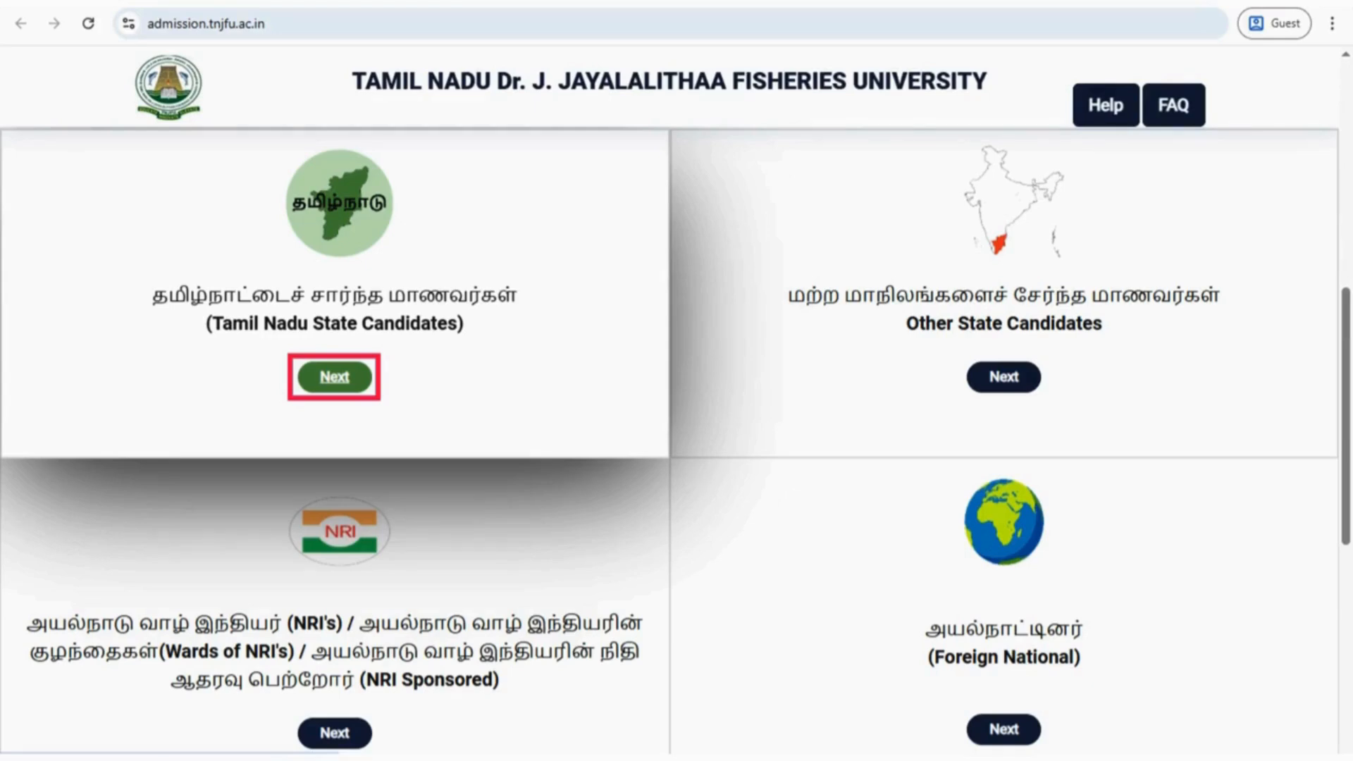
left_click(334, 377)
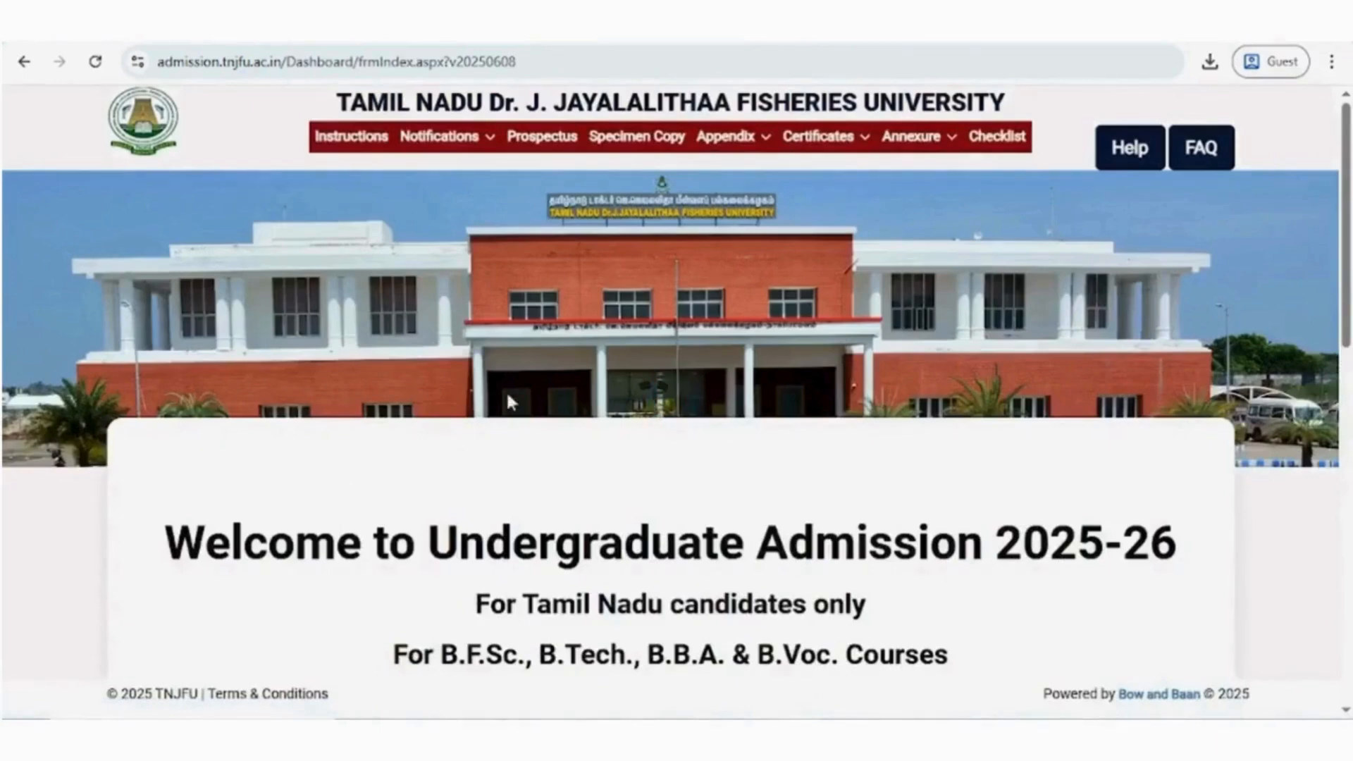
scroll(532, 412, "down", 7)
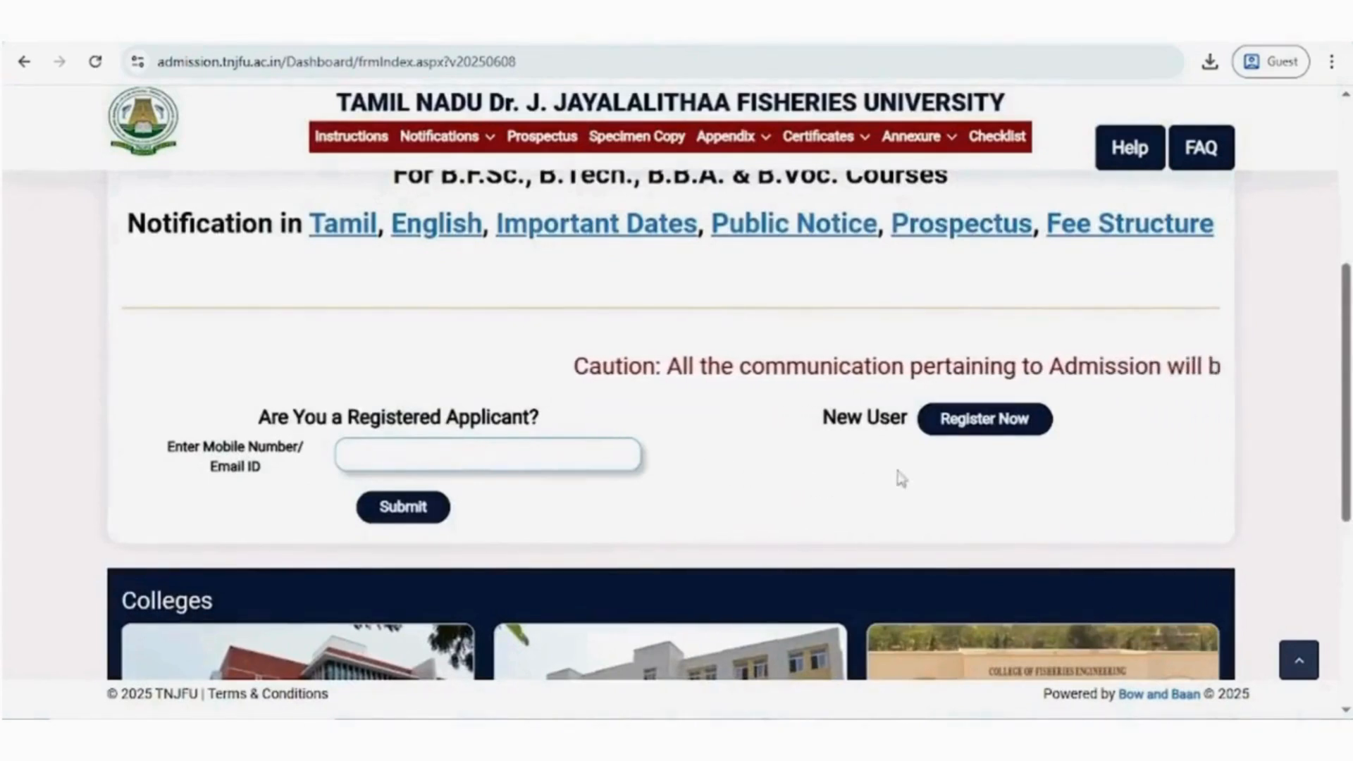
left_click(986, 423)
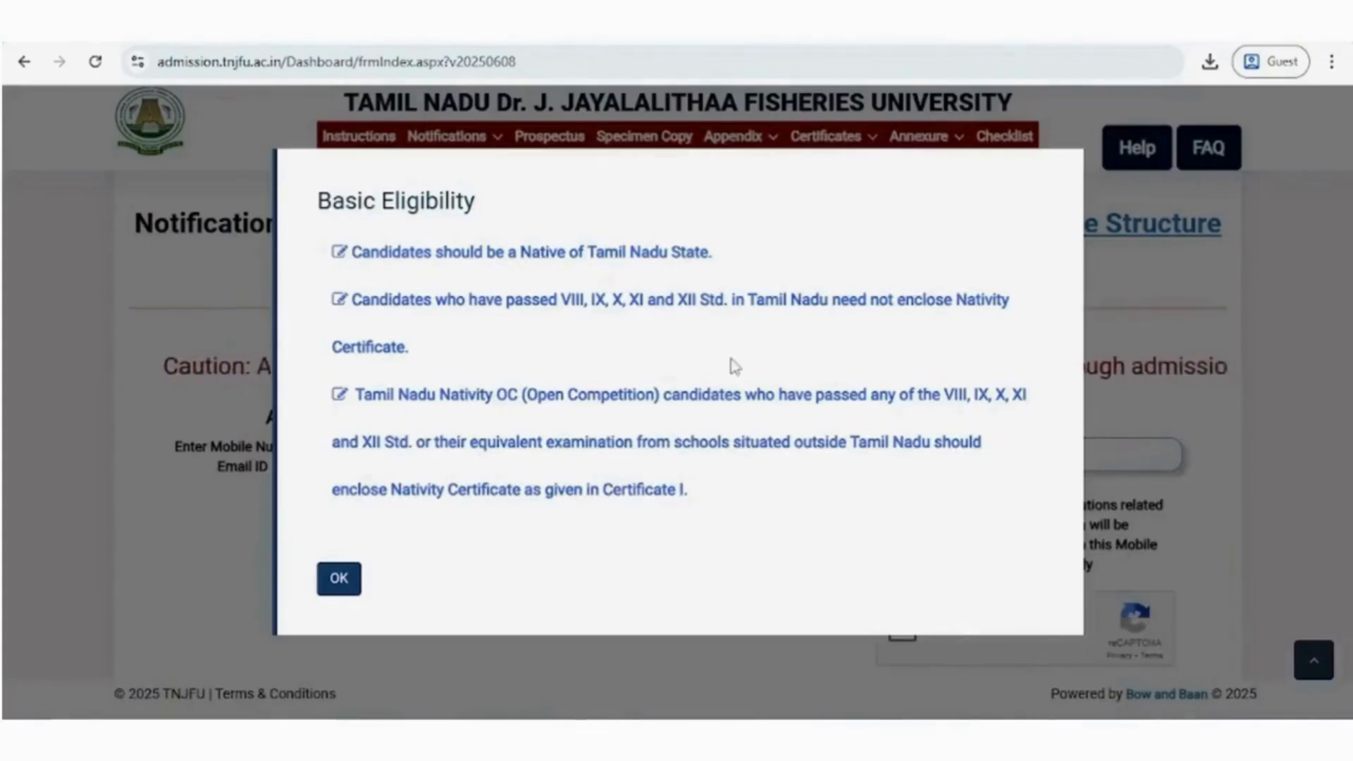
left_click(341, 582)
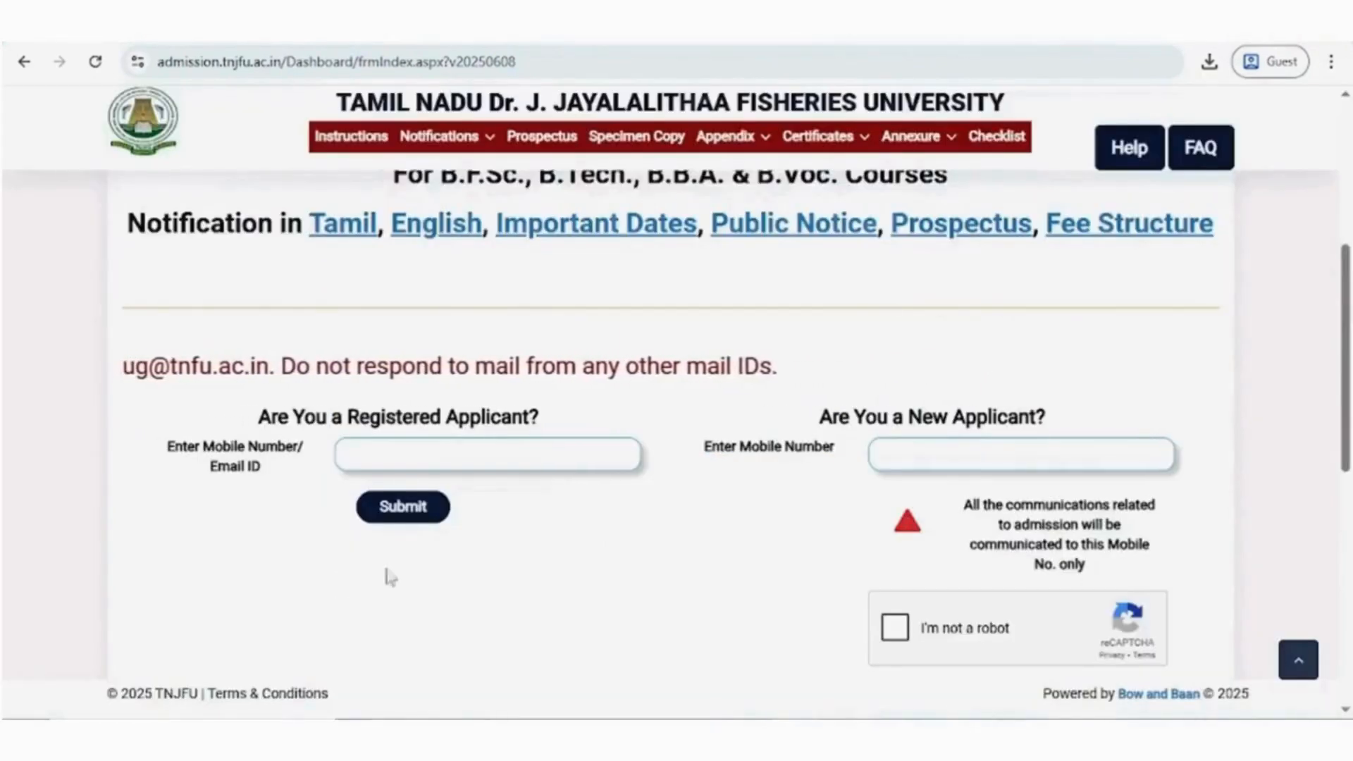
- Enter the new applicant's mobile number, complete the reCAPTCHA check and submit it to request an OTP
left_click(909, 457)
type("6190")
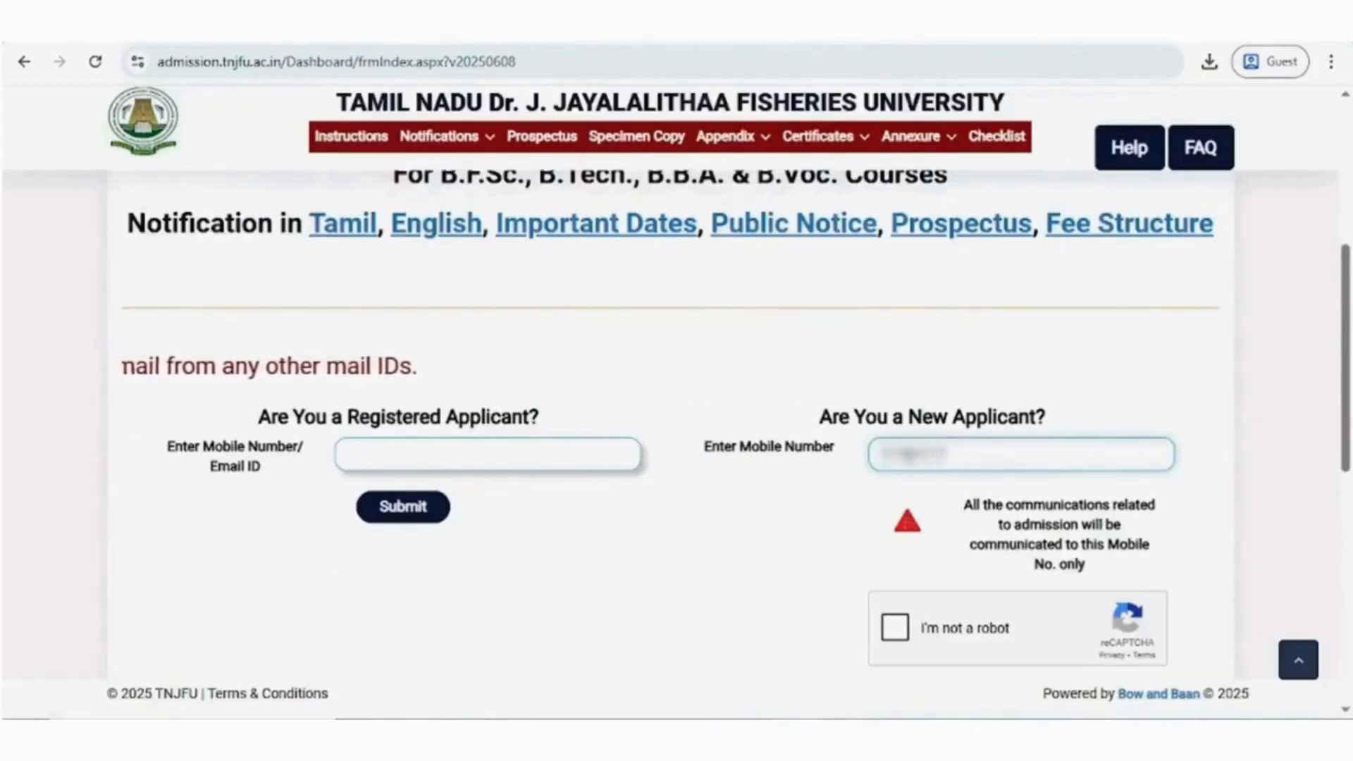
scroll(881, 522, "down", 3)
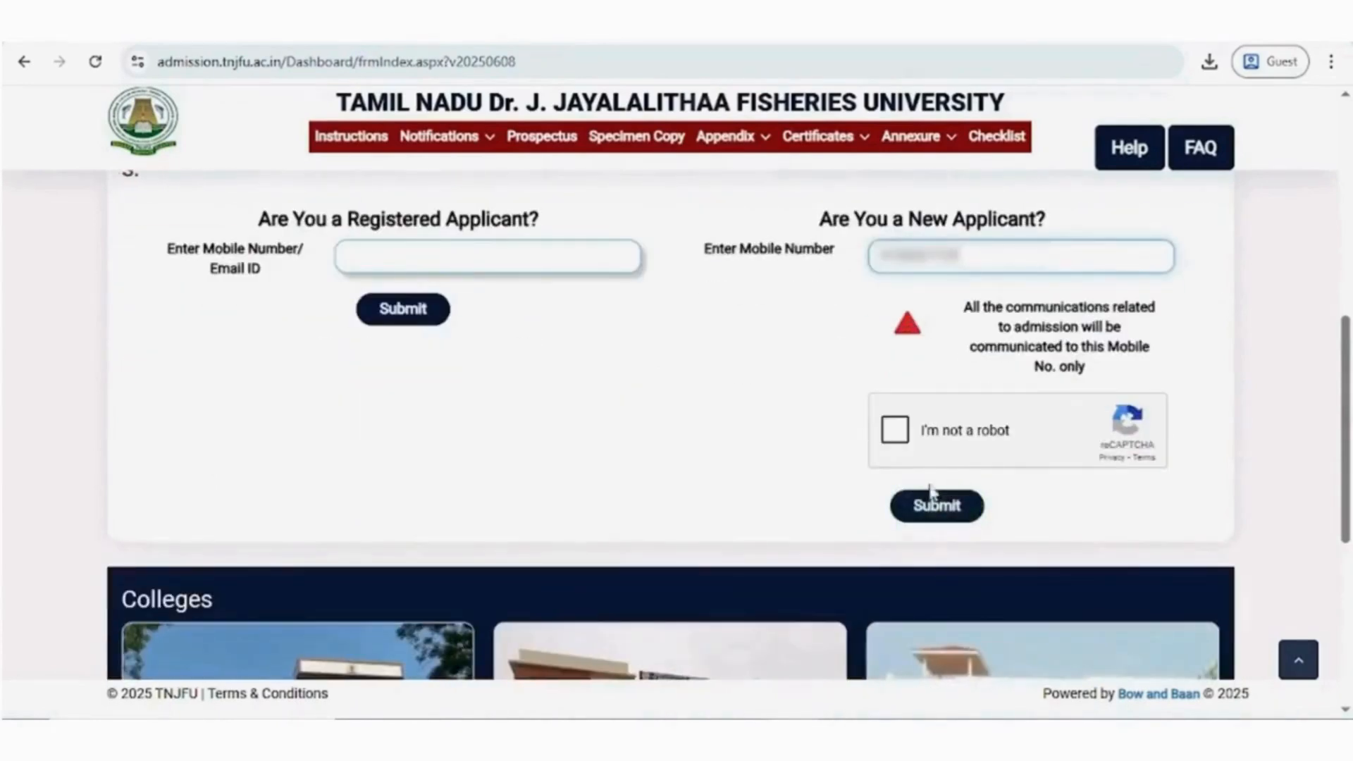
left_click(904, 432)
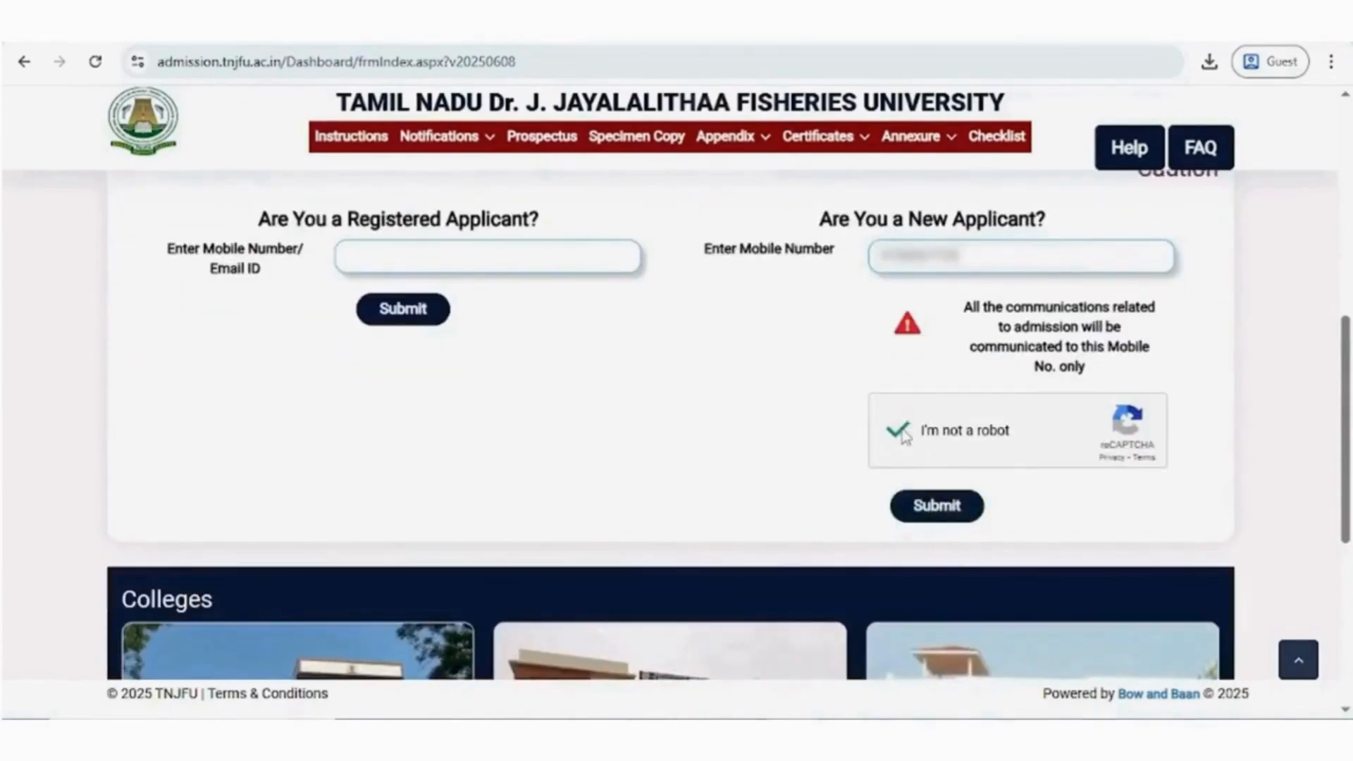
left_click(934, 506)
left_click(534, 435)
- Enter the OTP sent to the mobile number and submit it for verification
left_click(945, 414)
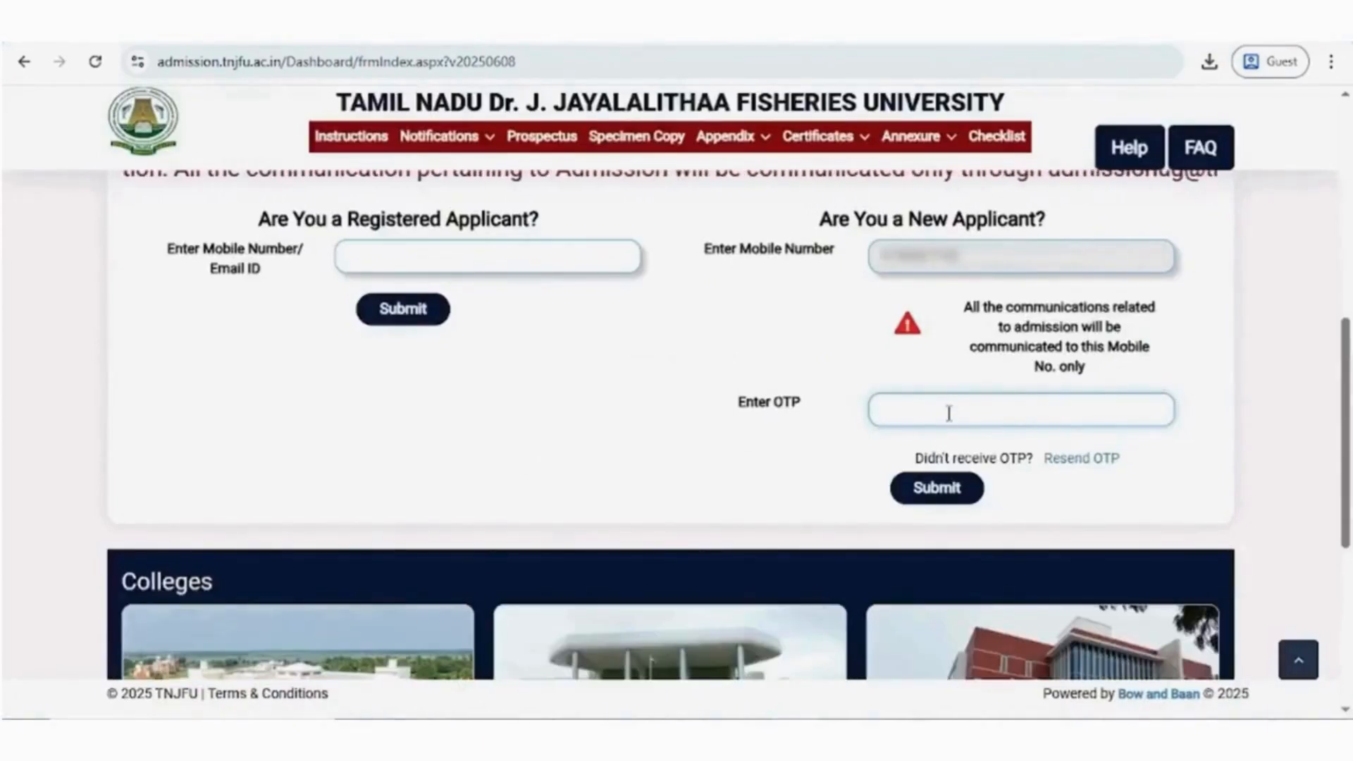
type("••••••")
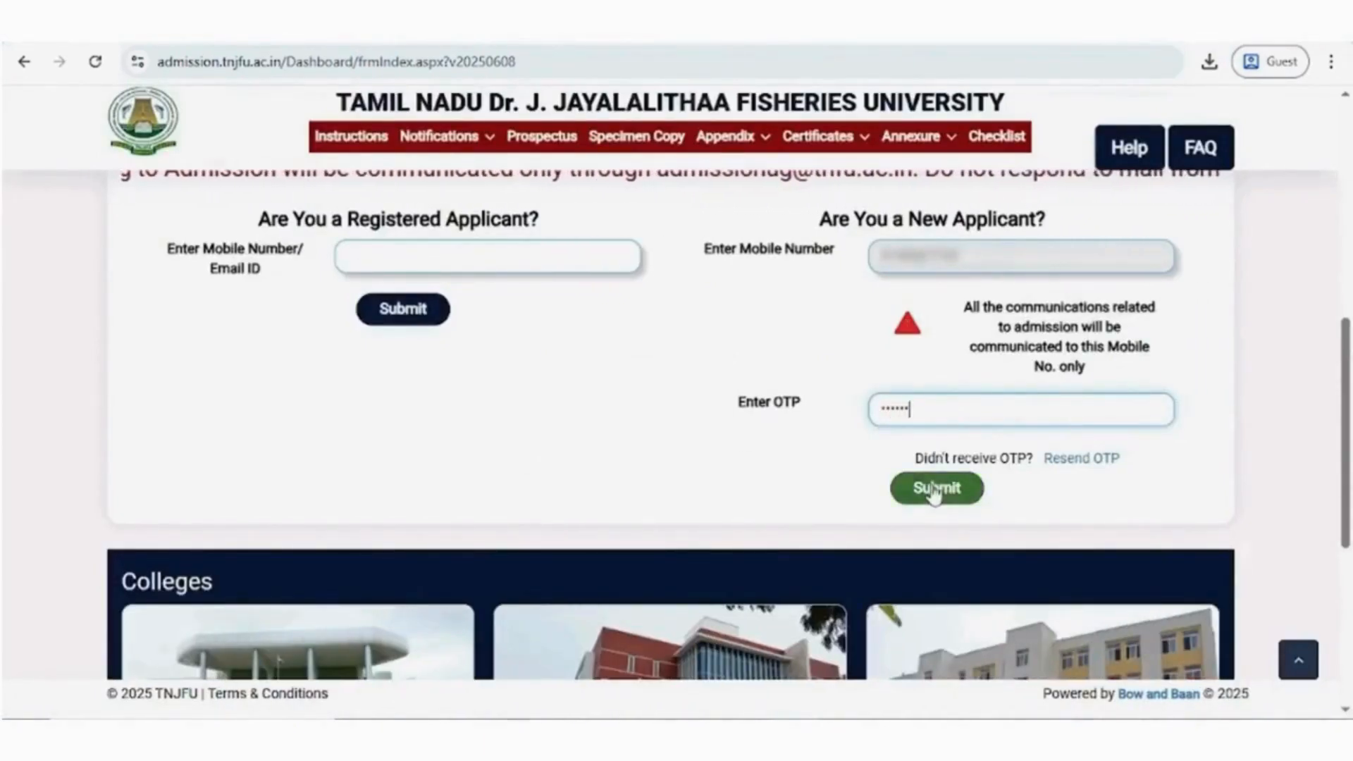
left_click(935, 489)
left_click(535, 434)
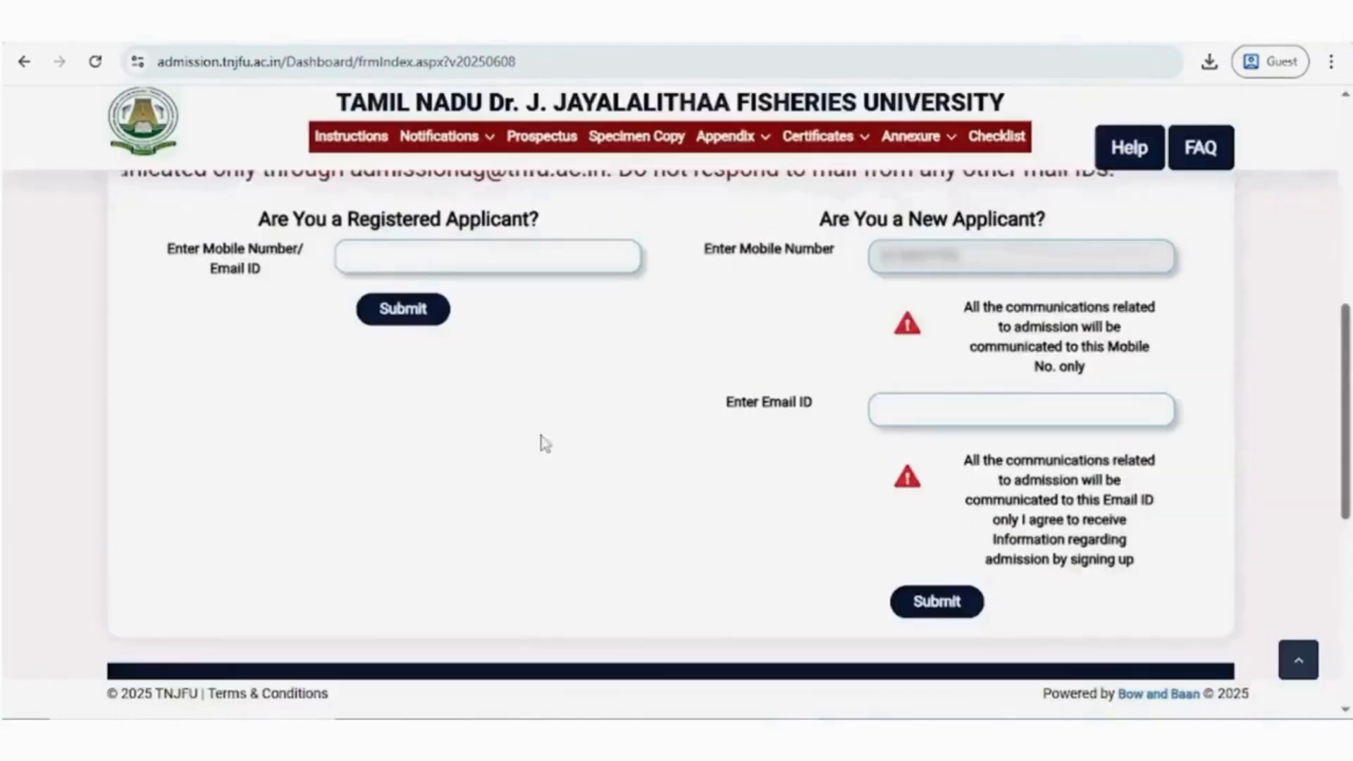
- Enter the new applicant's email ID and submit it to request an email OTP
left_click(901, 411)
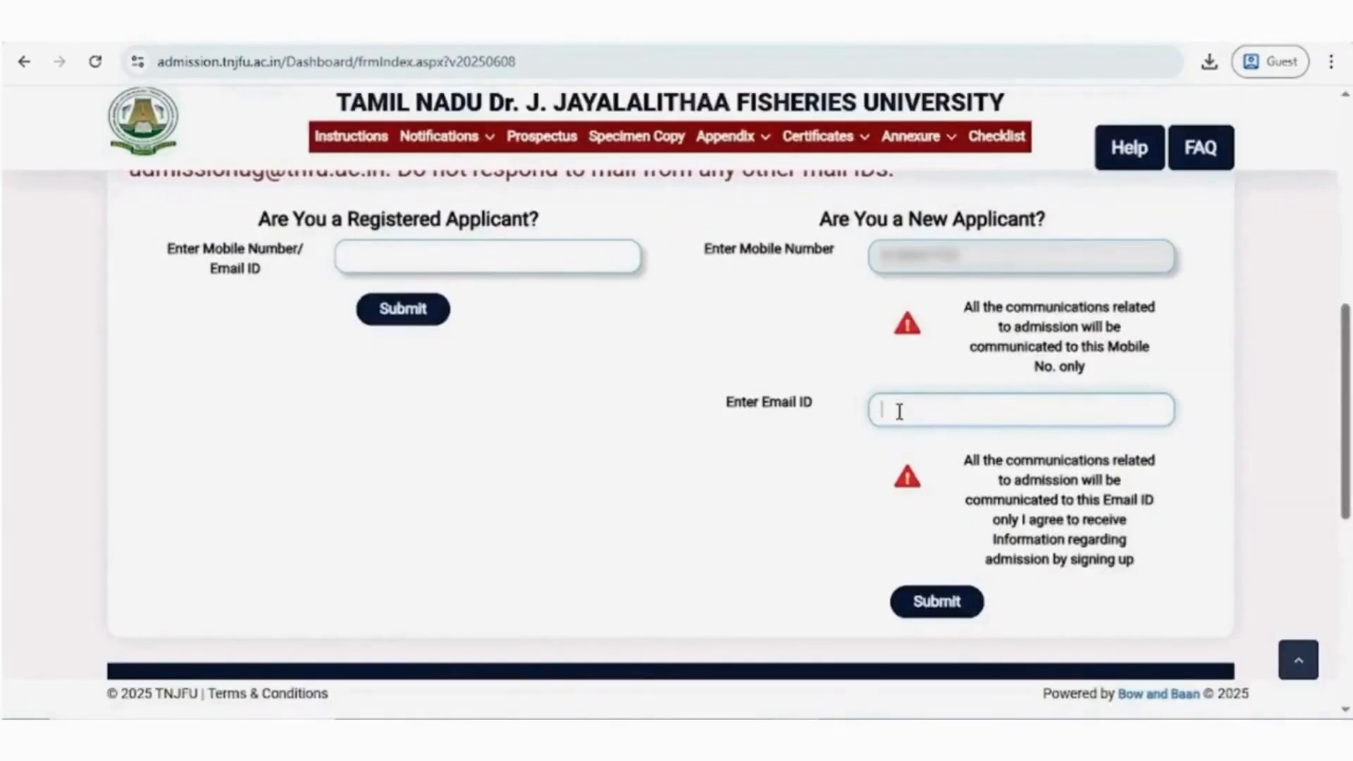
type("••••••••••••@")
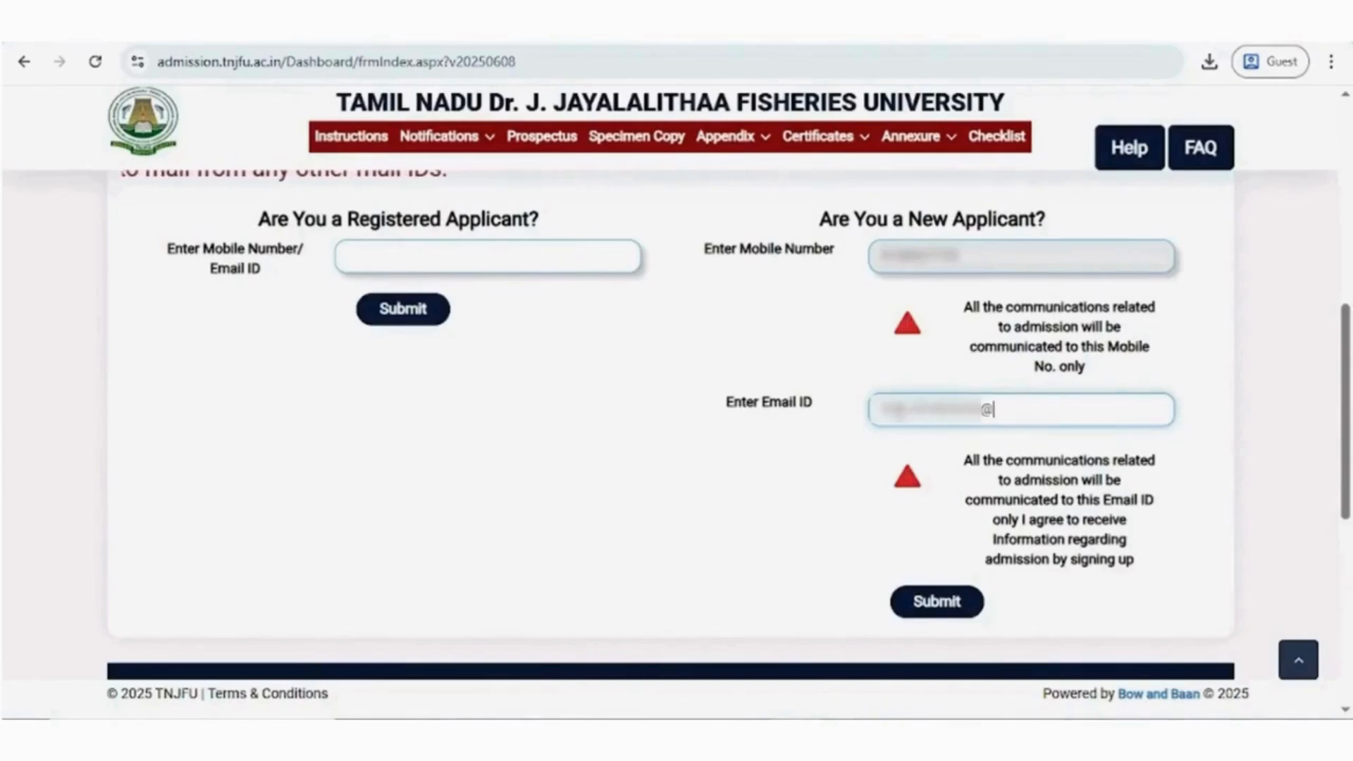
type("GMAIL.COM")
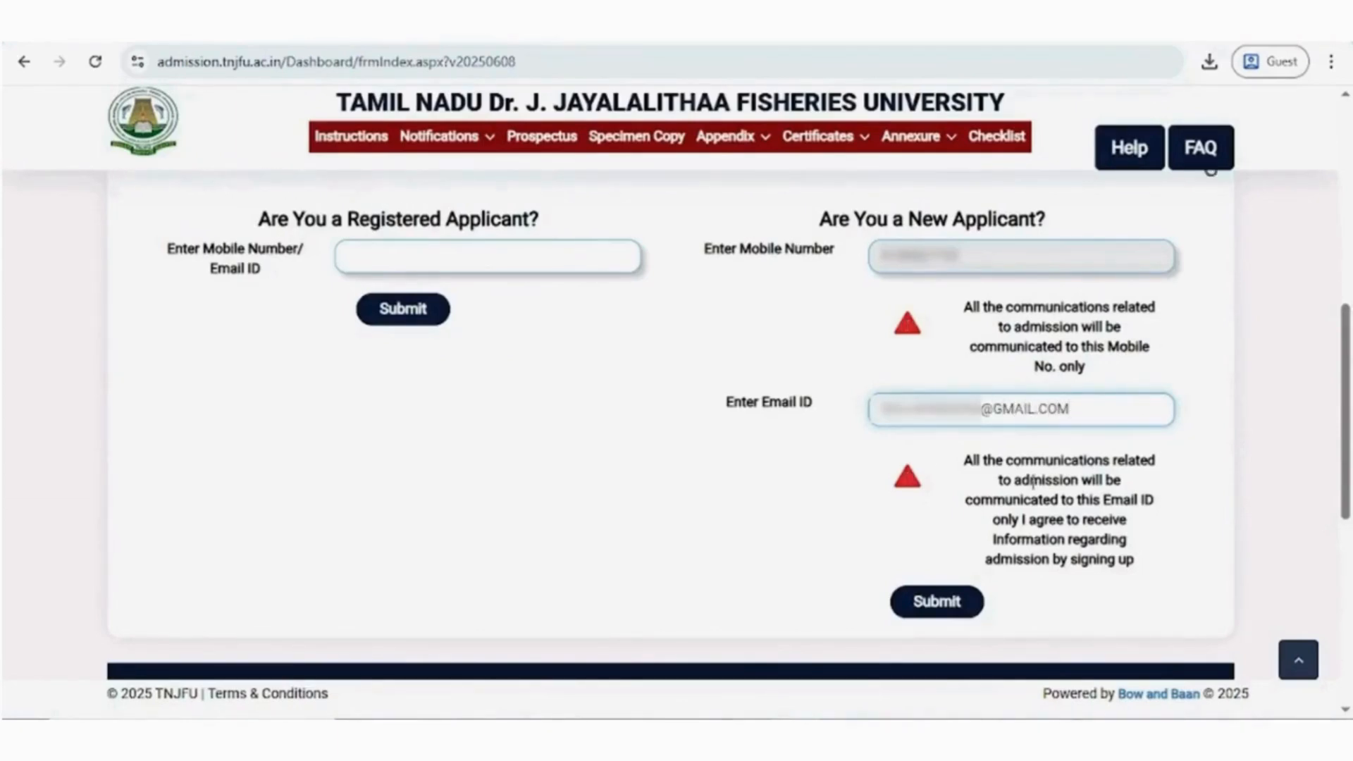
left_click(967, 607)
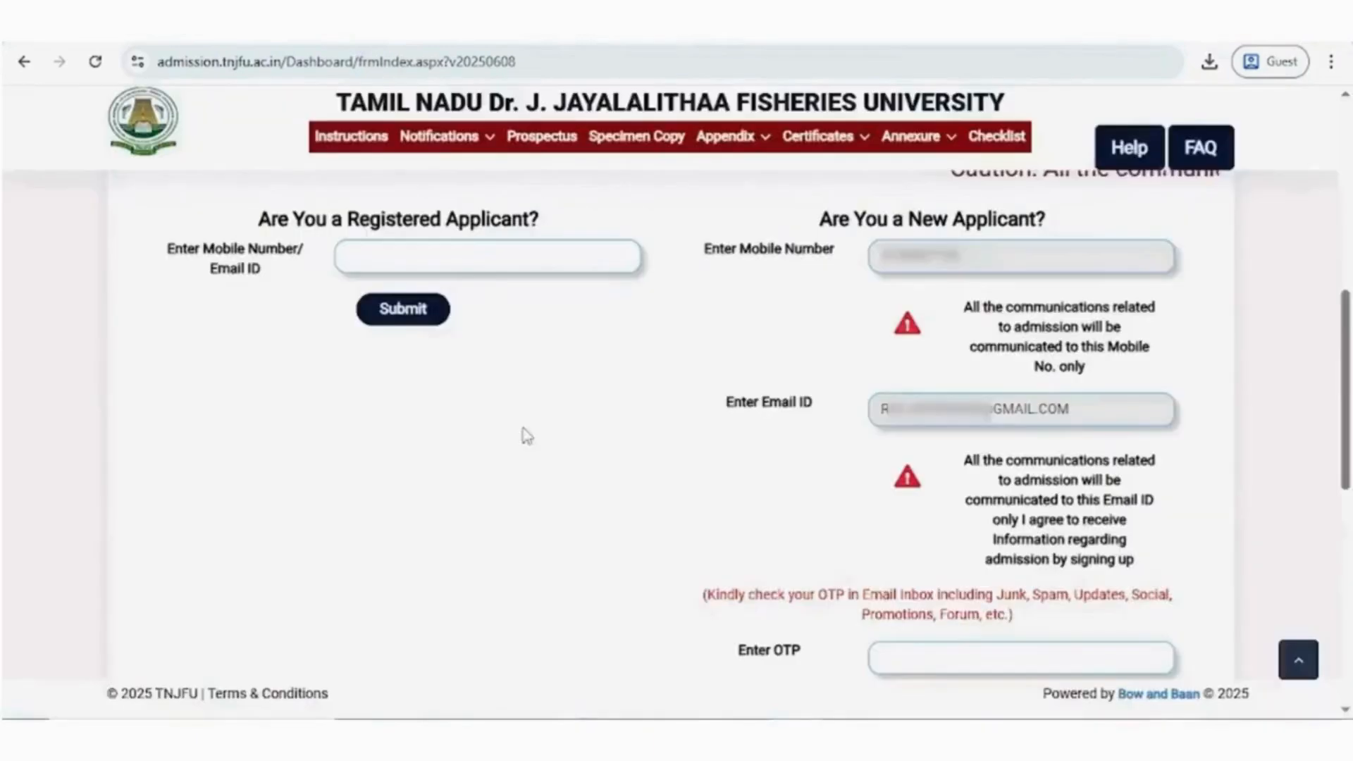
- Enter and submit the email OTP, and dismiss the application form's welcome message
scroll(927, 660, "down", 3)
left_click(942, 466)
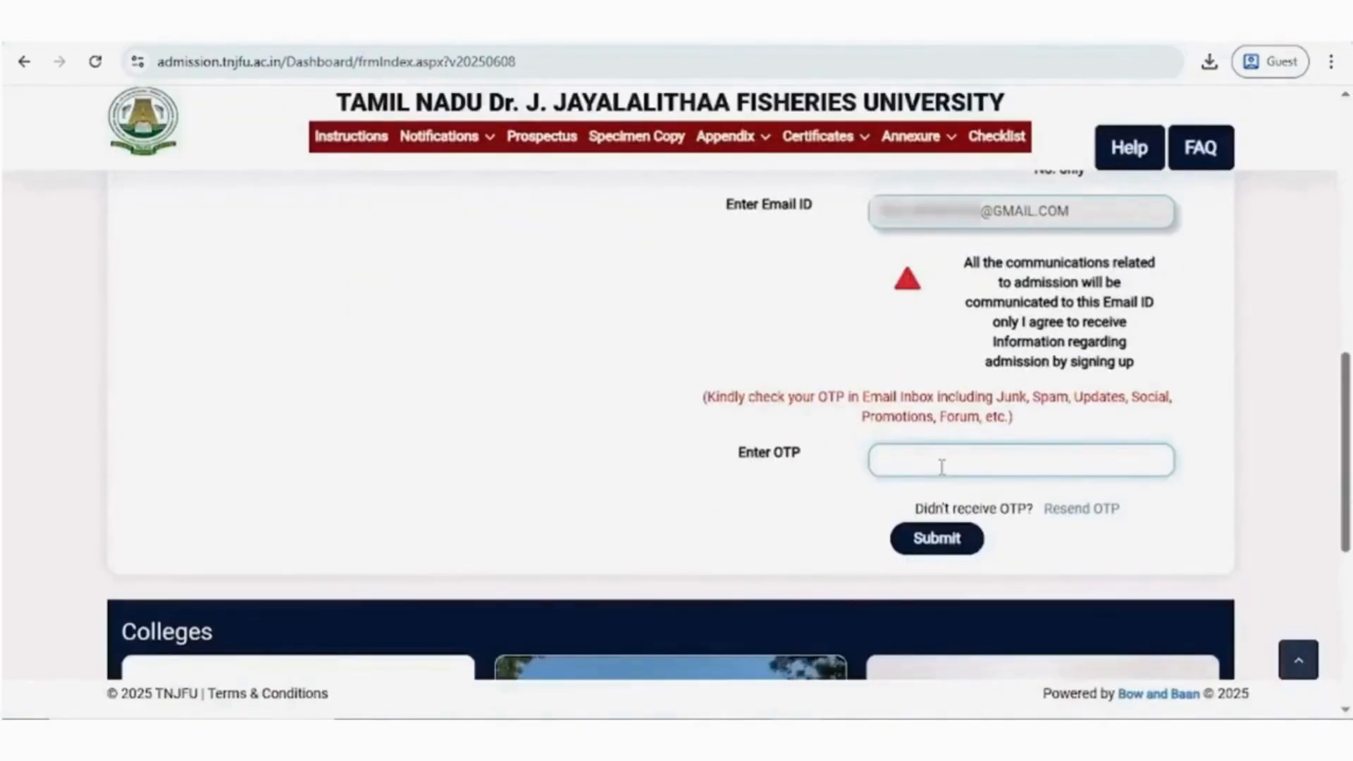
type("•••")
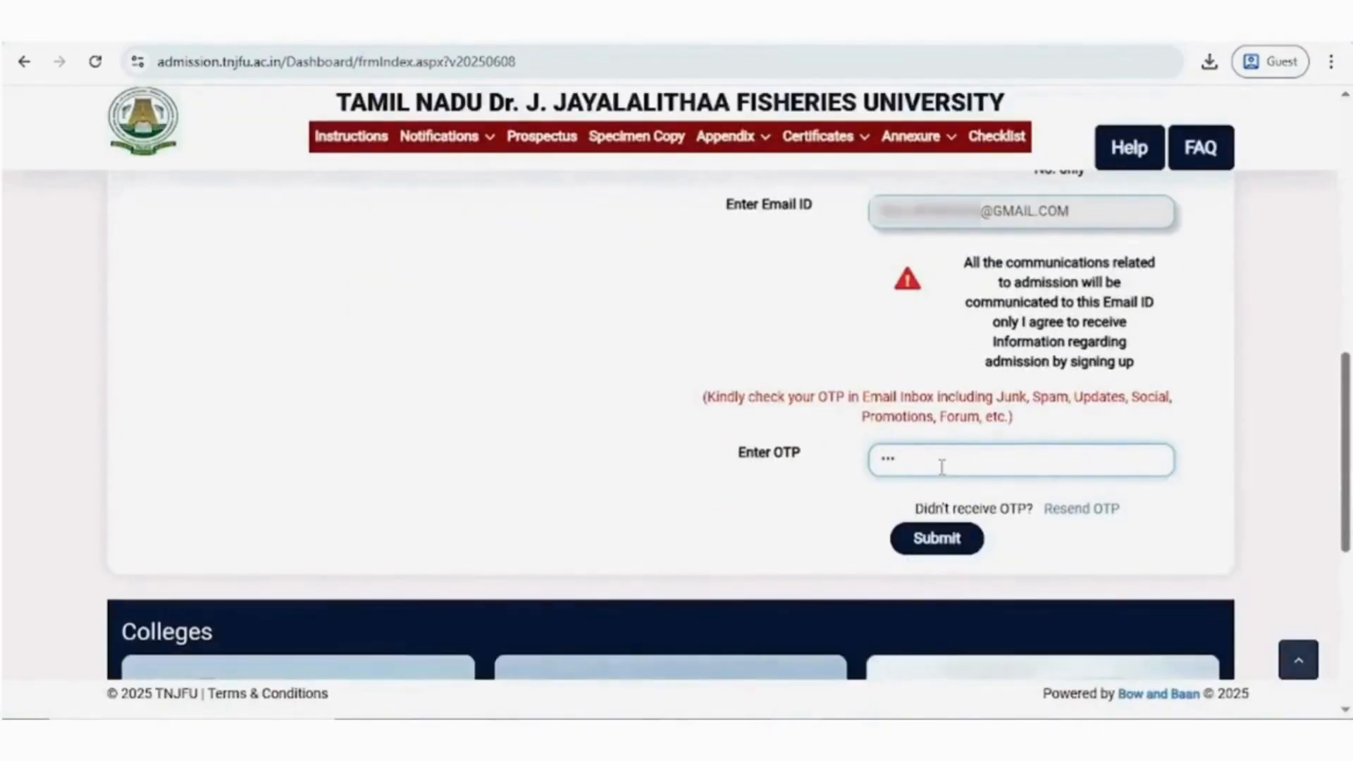
left_click(936, 540)
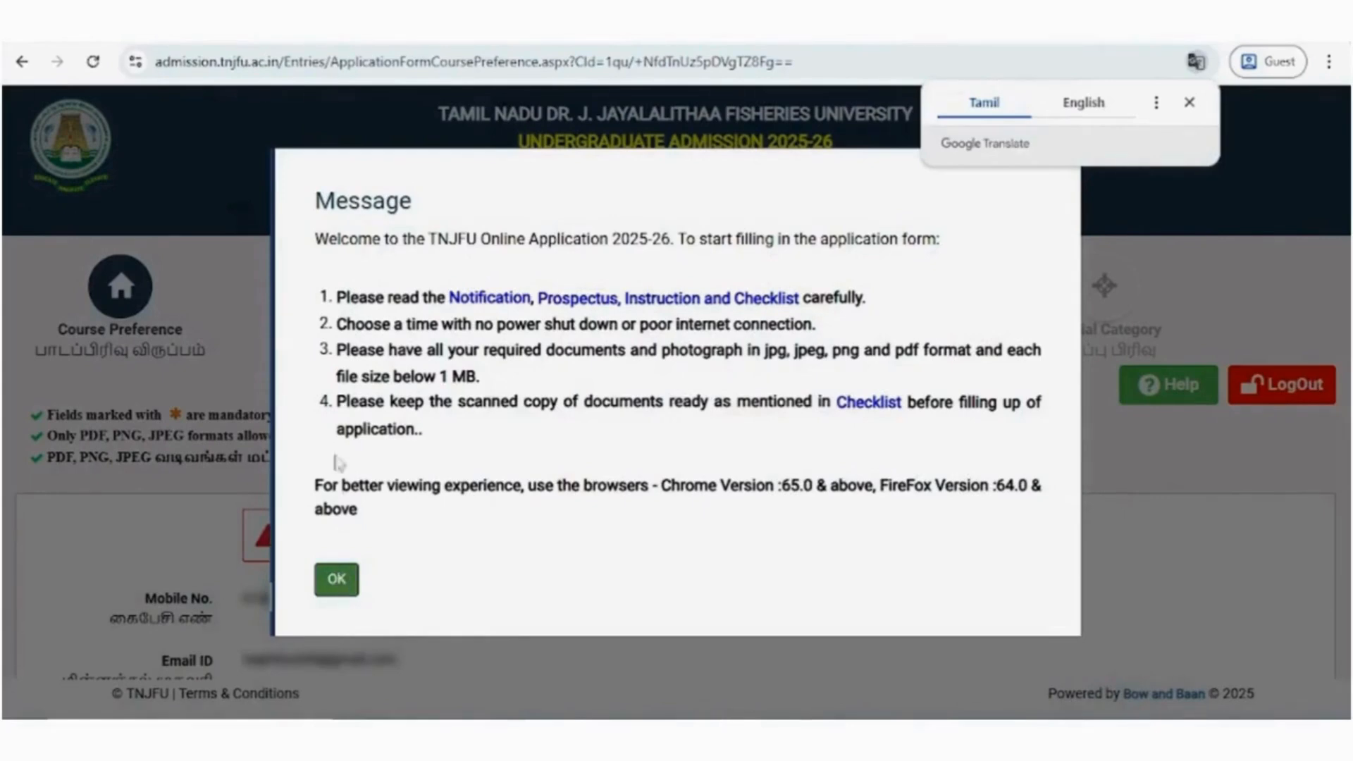
left_click(337, 579)
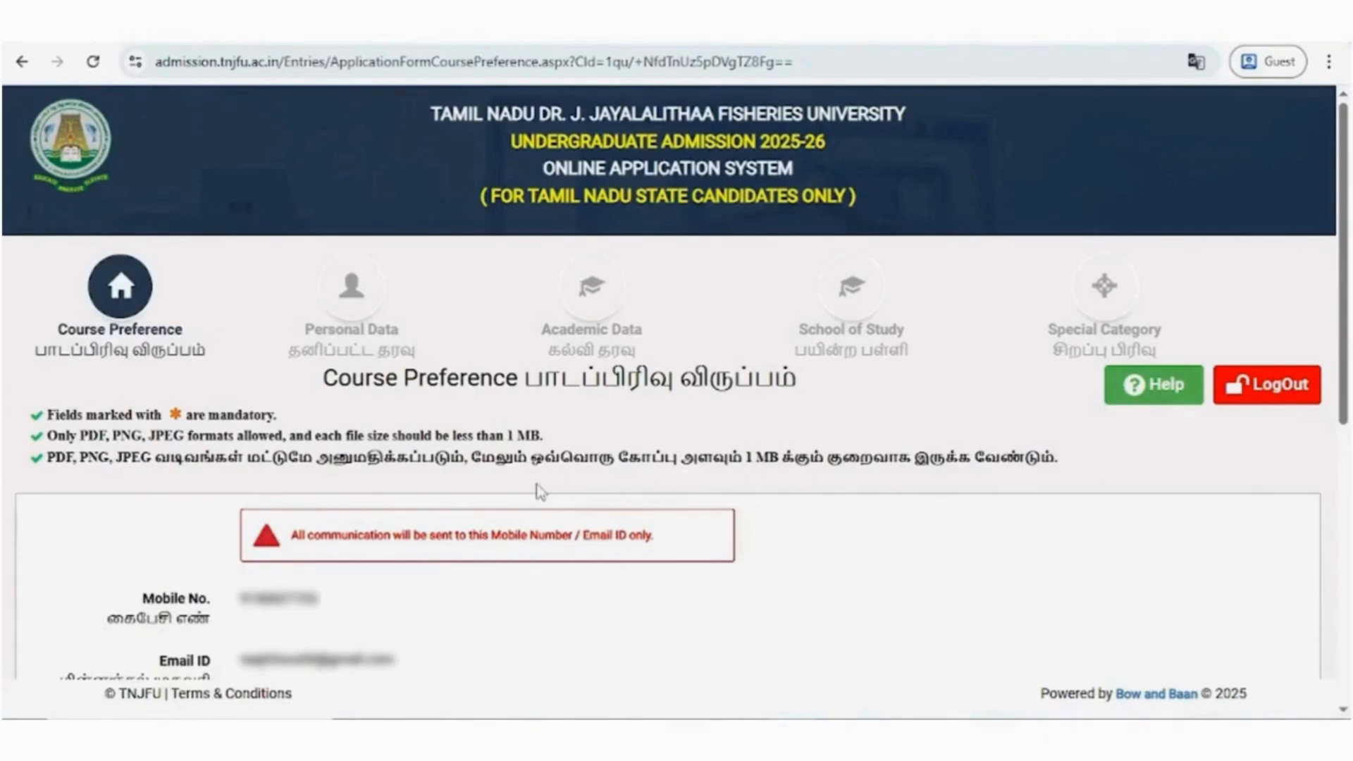
- Set the Group of Study to PHYSICS, CHEMISTRY, MATHEMATICS/ MATHEMATICS-SCI, BIOLOGY in the academic stream
scroll(540, 492, "down", 3)
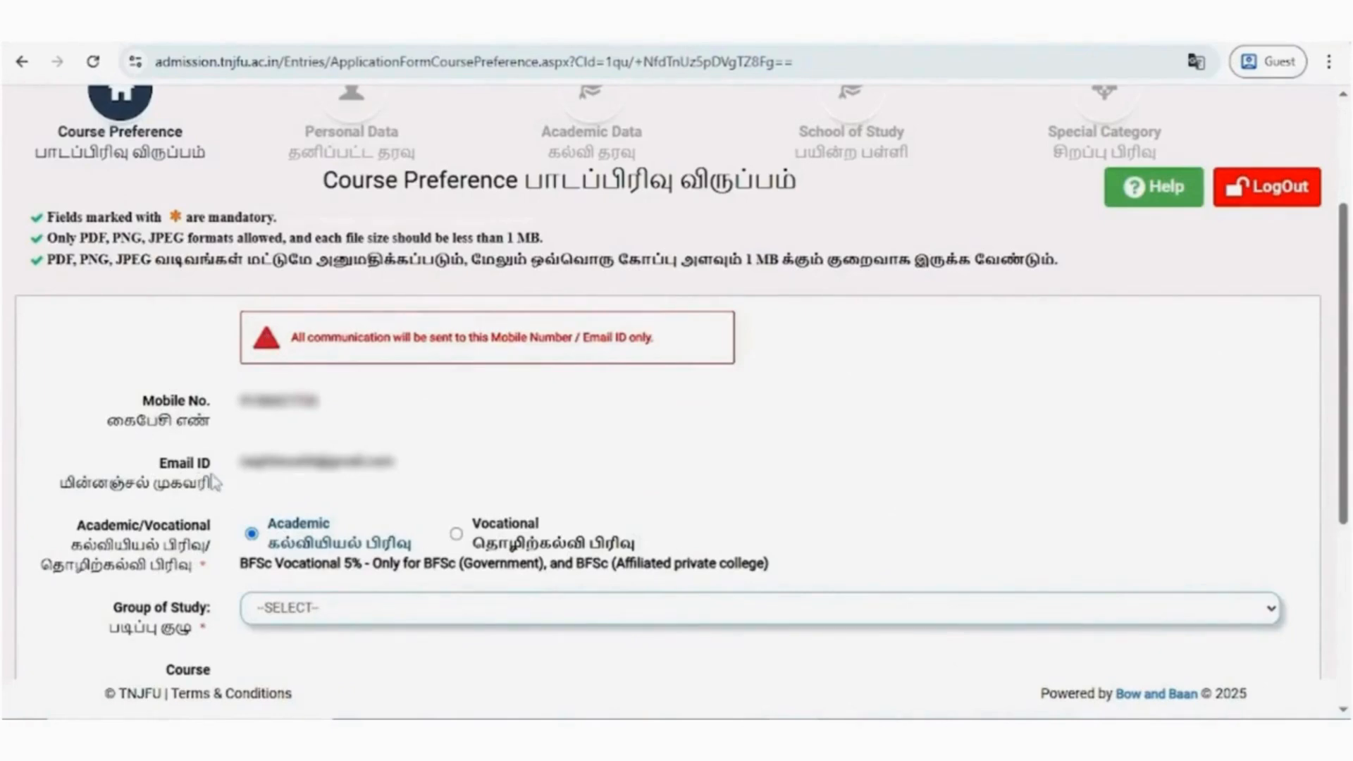
scroll(215, 483, "down", 3)
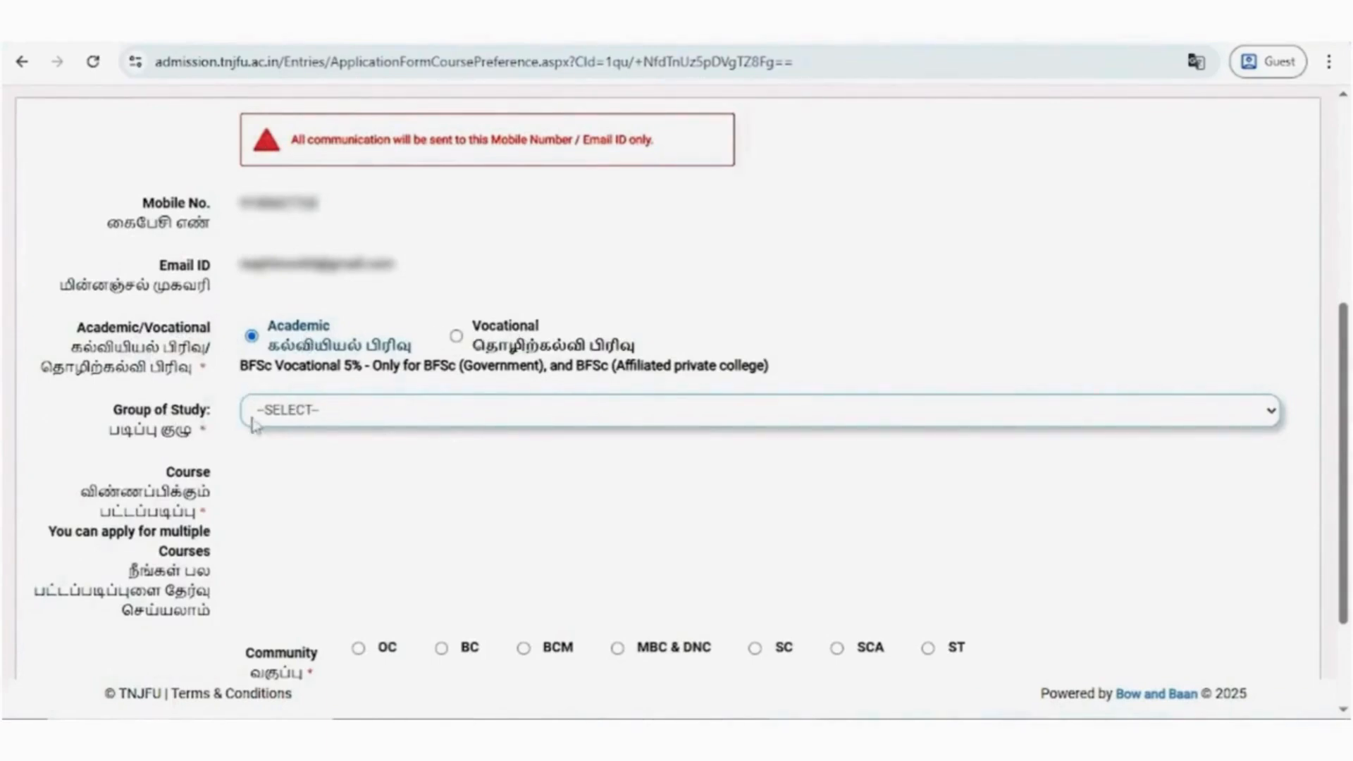
left_click(294, 423)
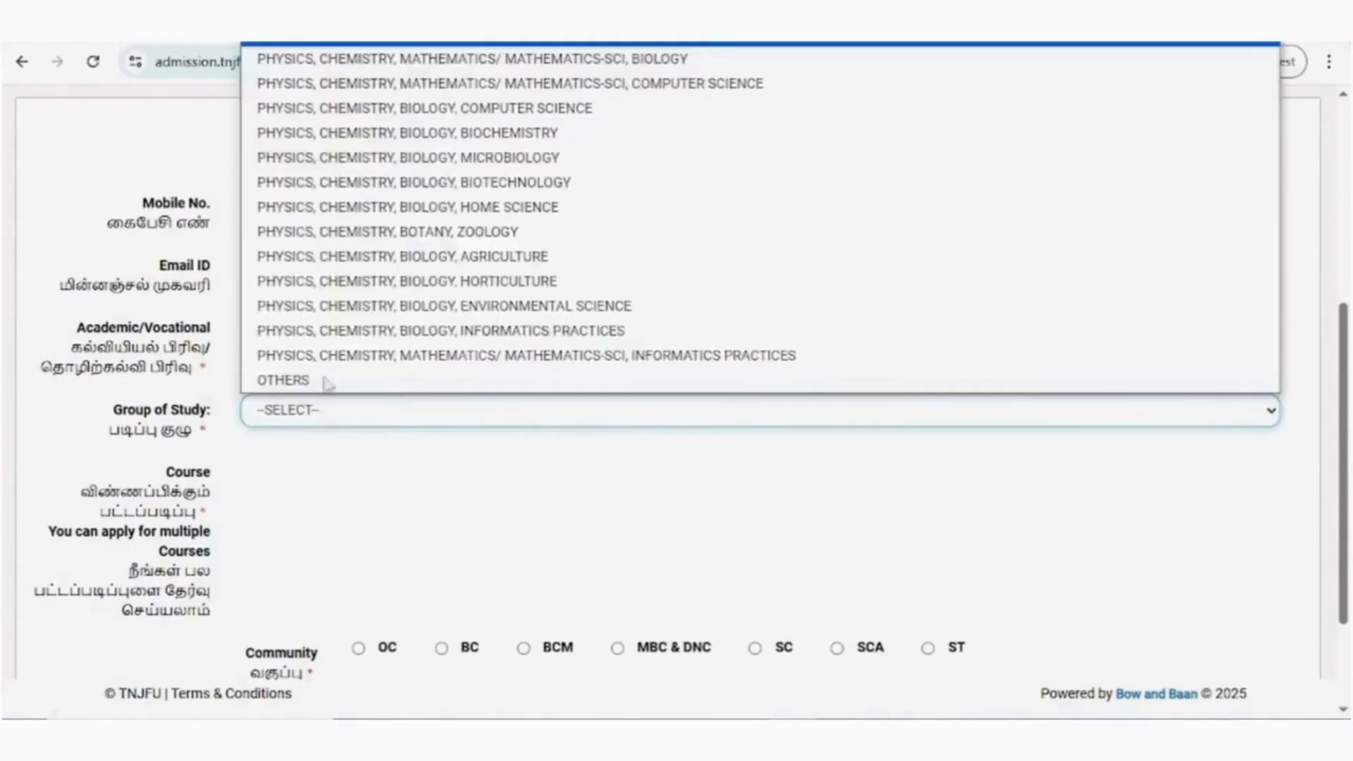
left_click(531, 78)
- Select all the listed B.F.Sc., B.Tech., B.B.A. and B.Voc. courses to apply for
scroll(194, 481, "down", 1)
scroll(193, 481, "down", 1)
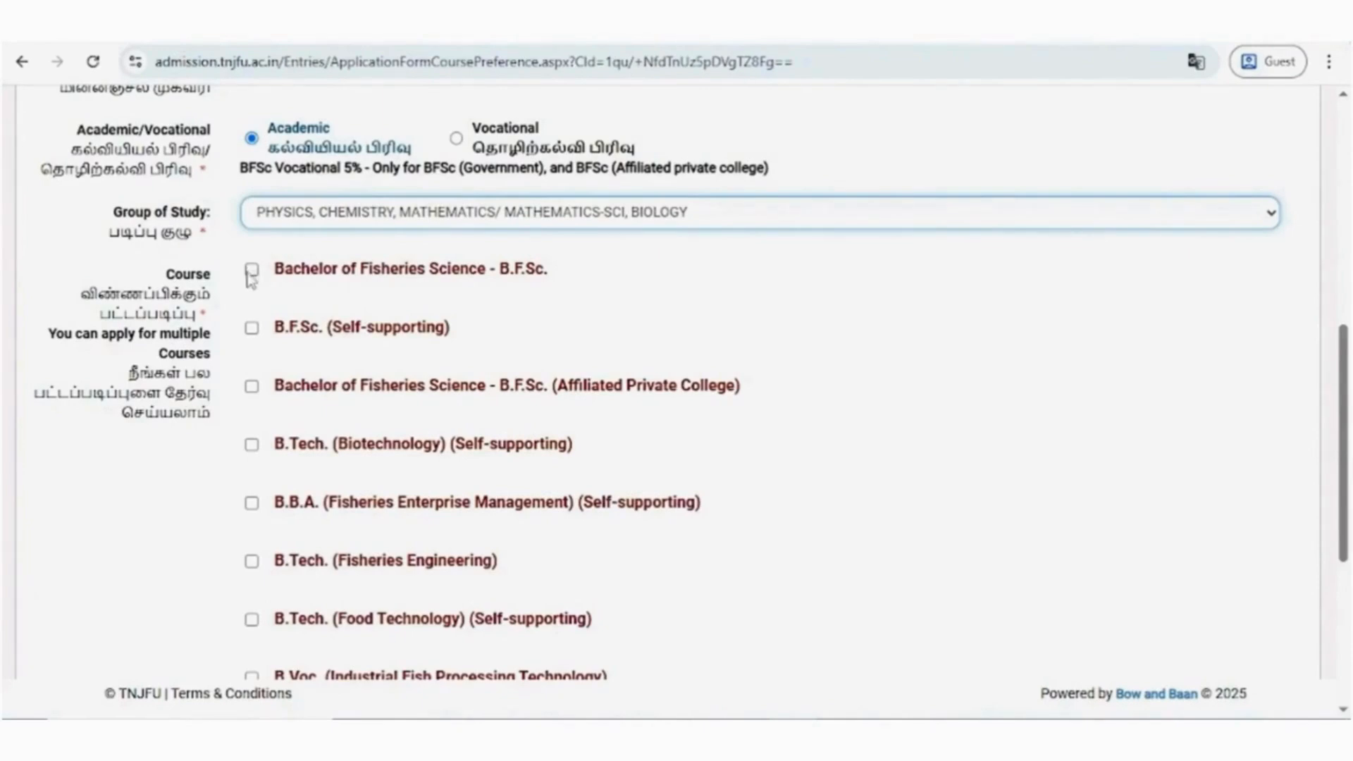
left_click(252, 328)
left_click(252, 386)
scroll(252, 388, "down", 2)
left_click(252, 362)
left_click(252, 246)
left_click(252, 421)
left_click(251, 479)
left_click(251, 538)
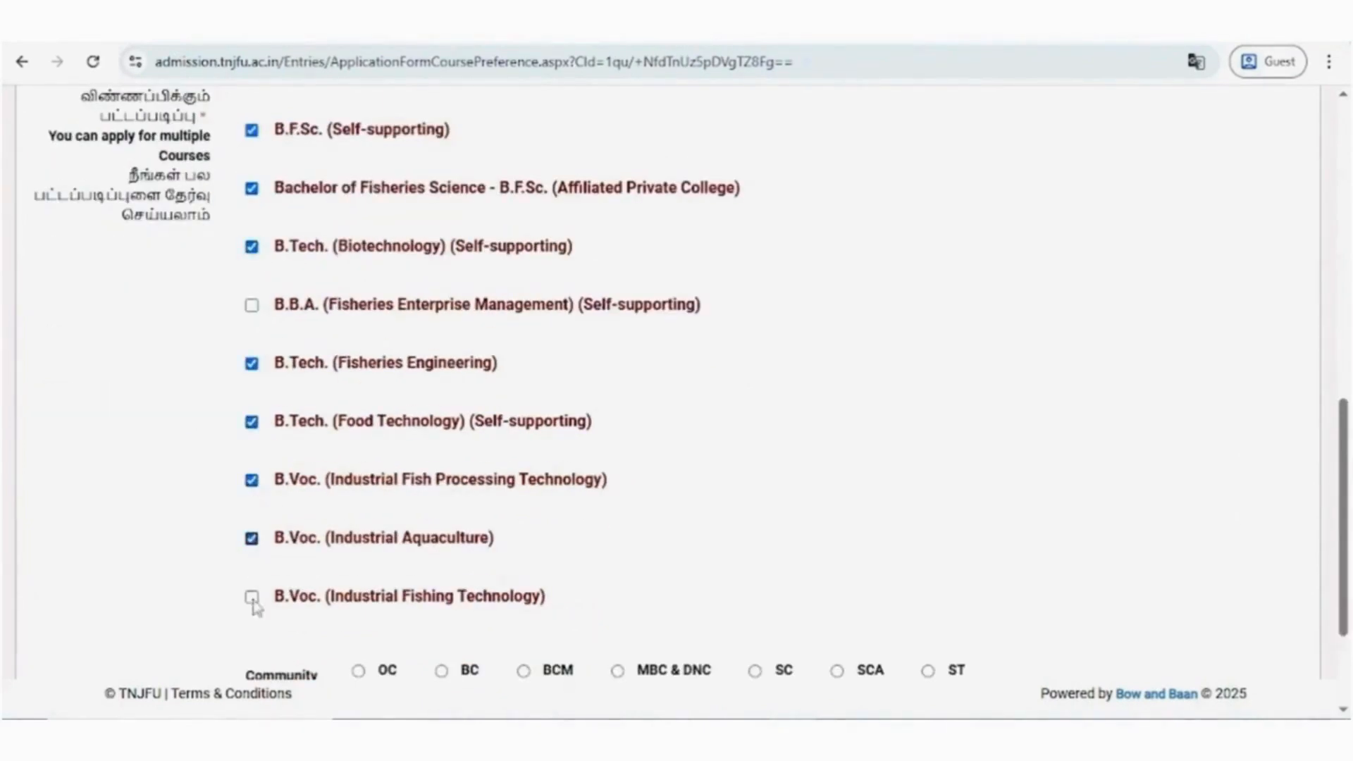
left_click(252, 597)
left_click(252, 304)
- Set the applicant's community to ST
scroll(233, 475, "down", 2)
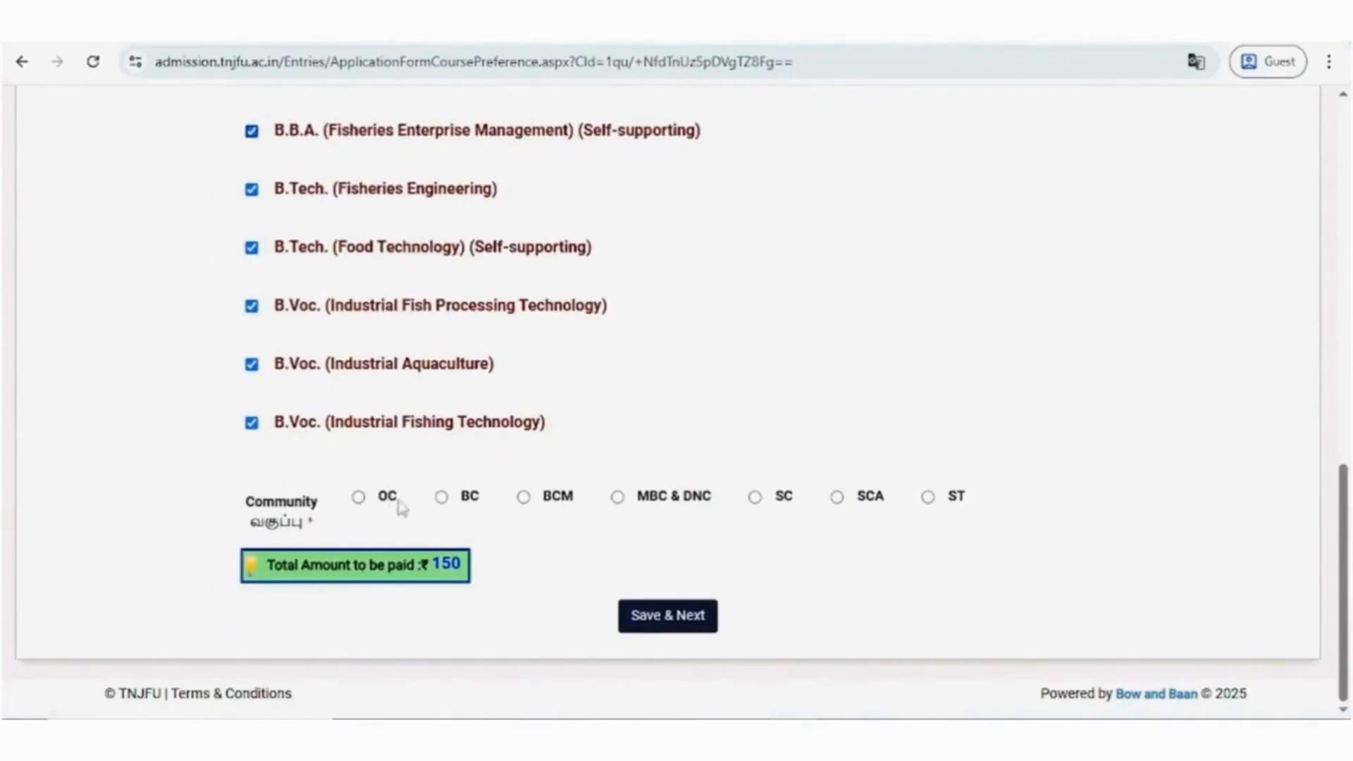
left_click(837, 497)
left_click(928, 497)
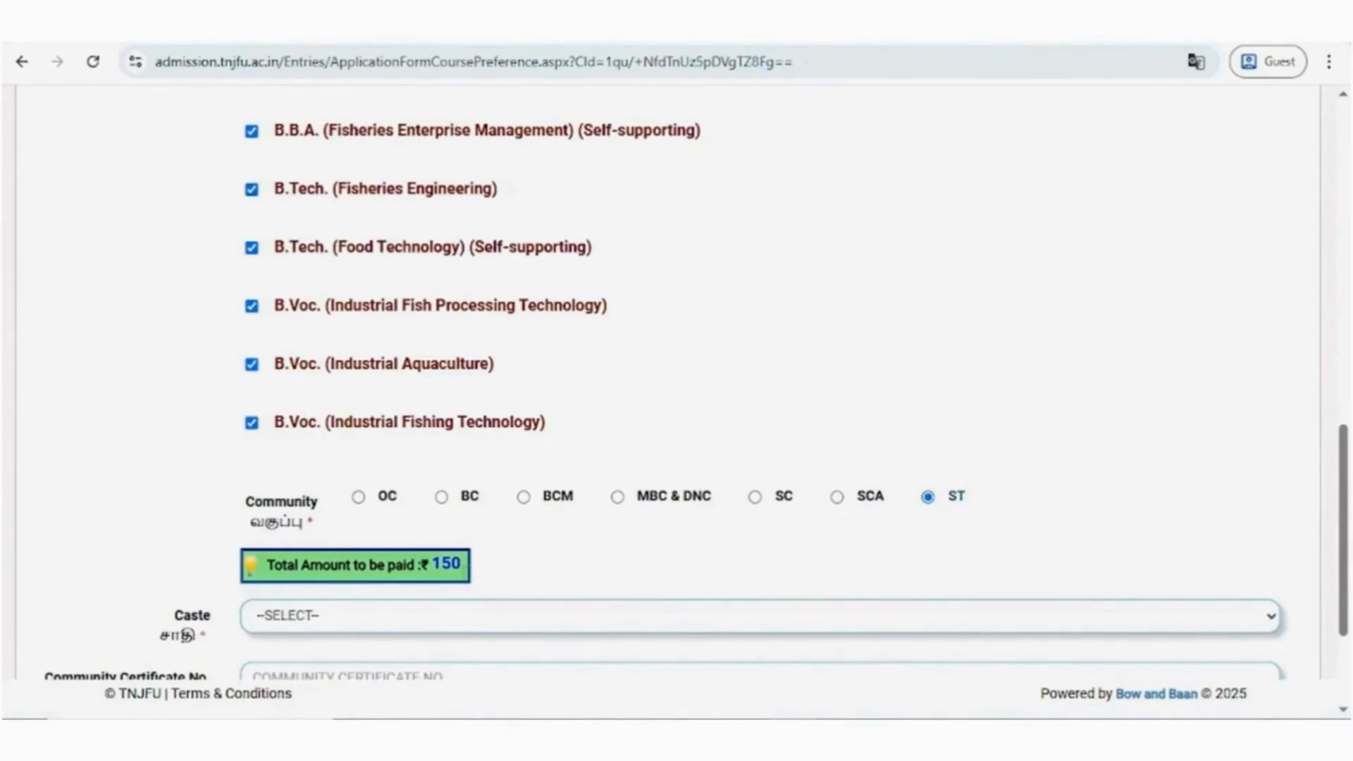
- Choose the applicant's caste and enter the community certificate number
scroll(449, 578, "down", 3)
left_click(296, 425)
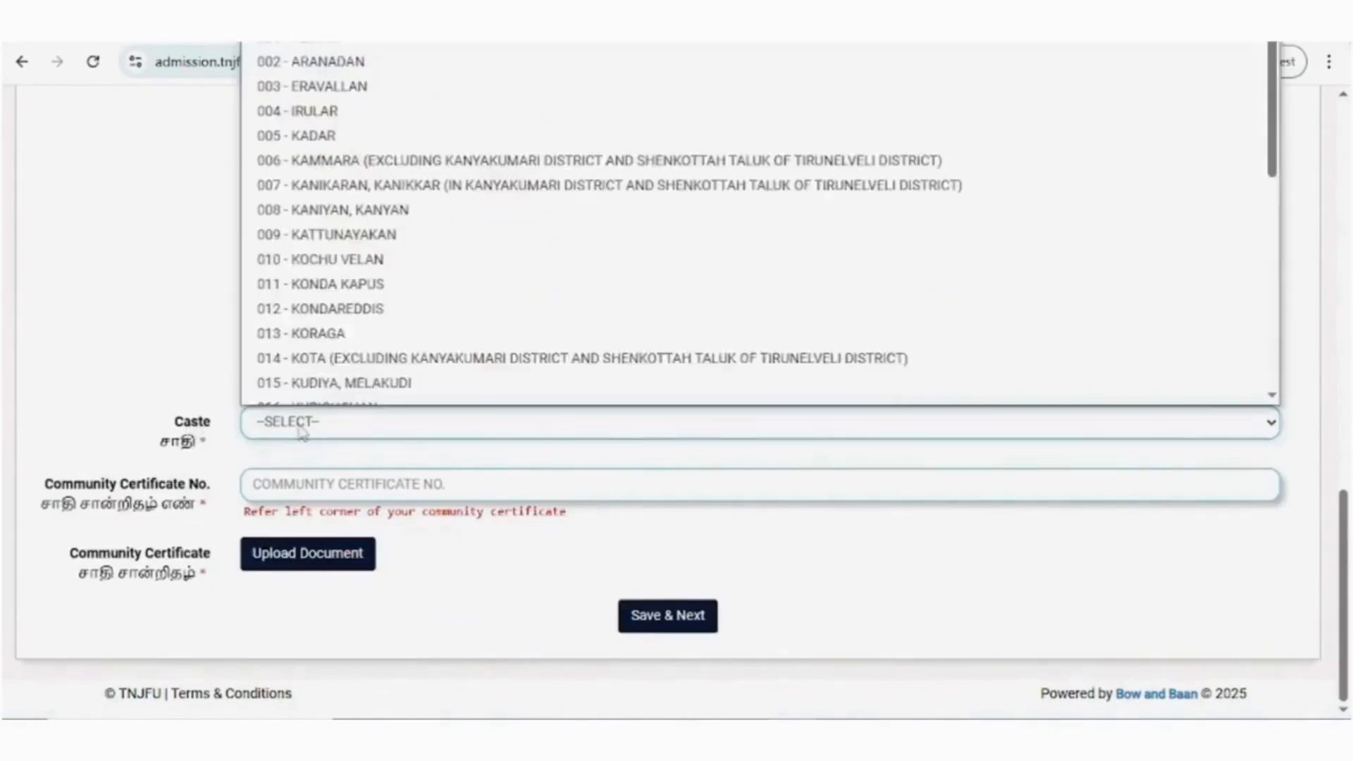
left_click(409, 221)
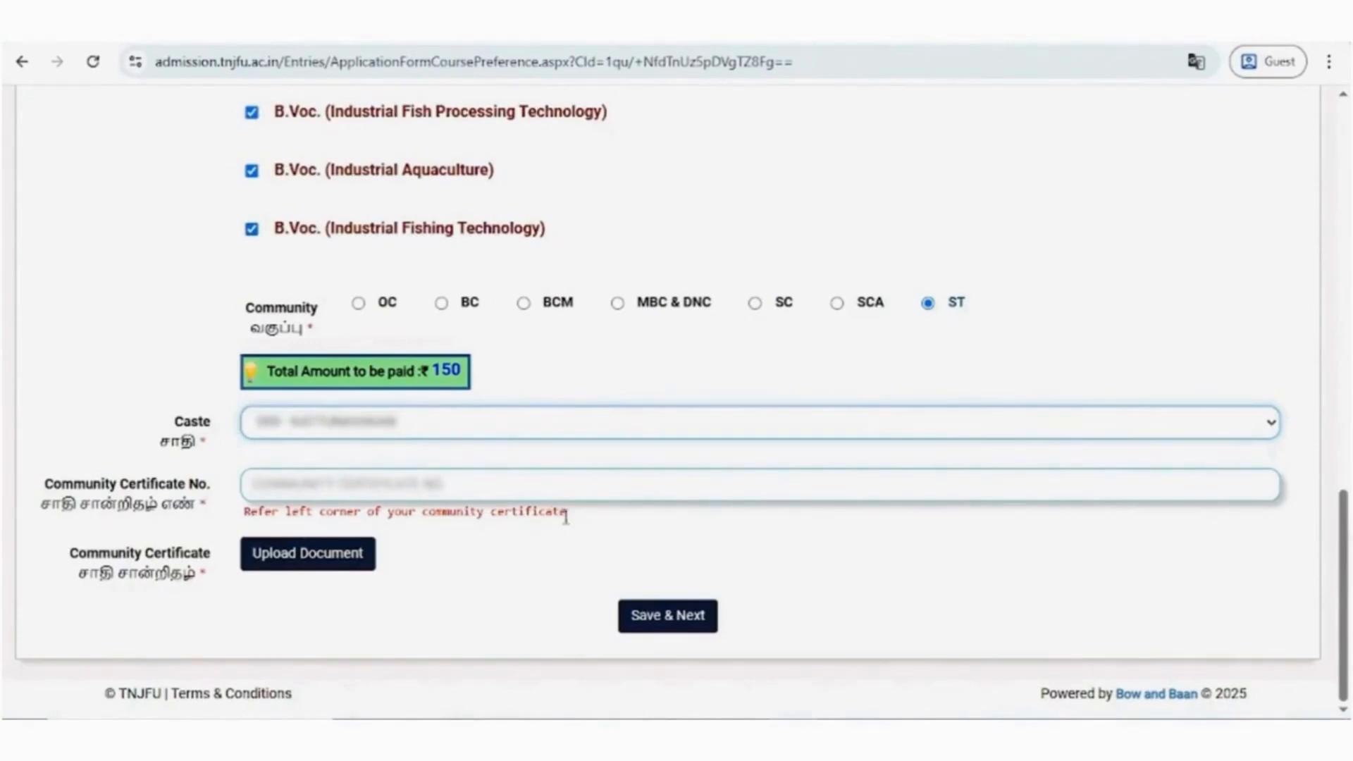
left_click(403, 491)
- Upload CommunityCertificate.jpeg as the community certificate and save the course preferences to continue to Personal Data
left_click(328, 558)
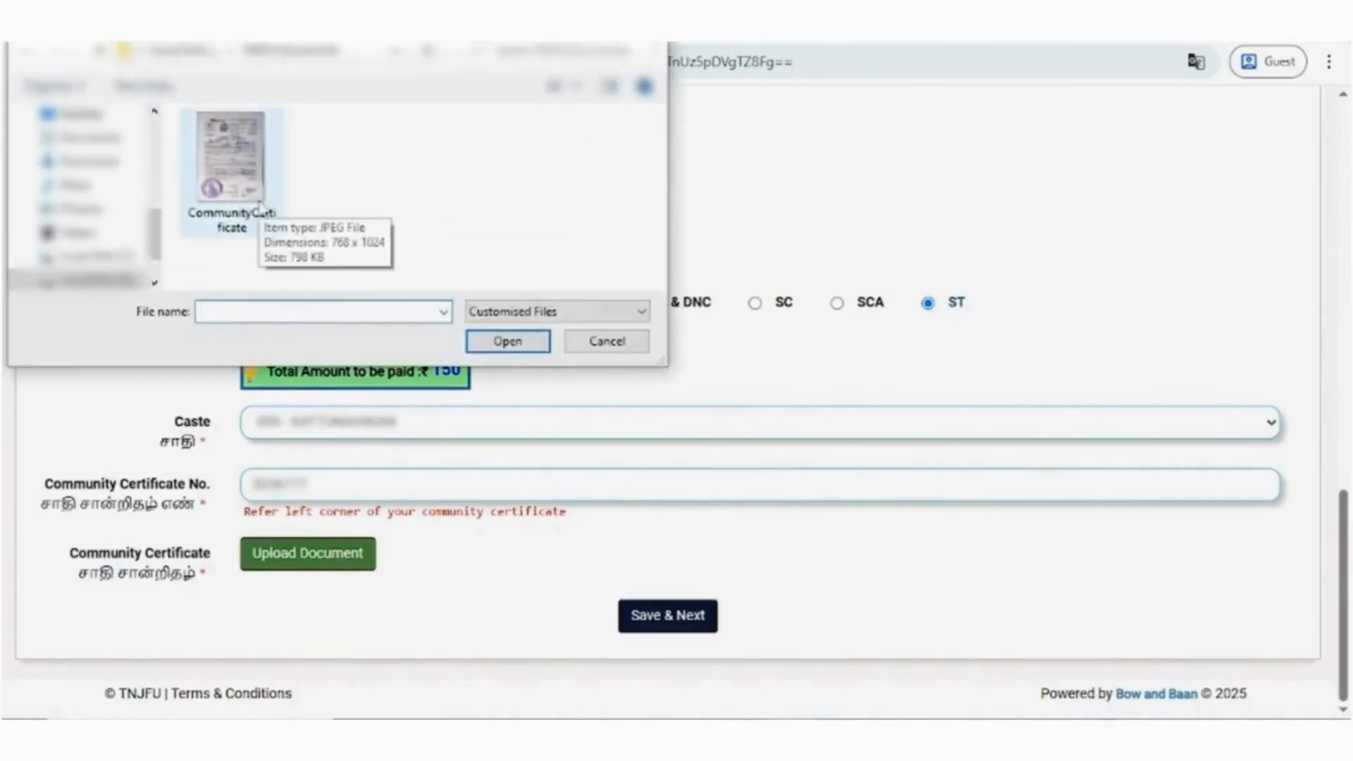
left_click(259, 208)
left_click(494, 342)
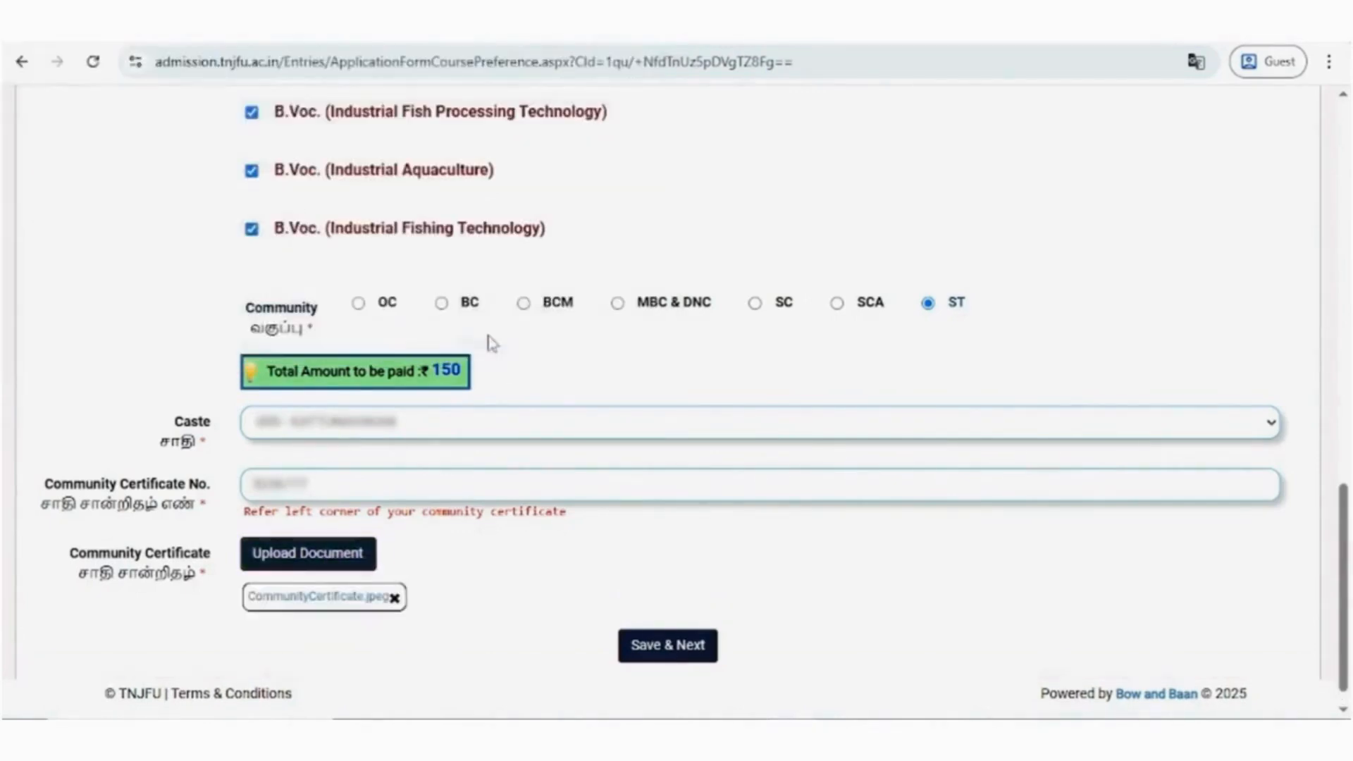
left_click(657, 655)
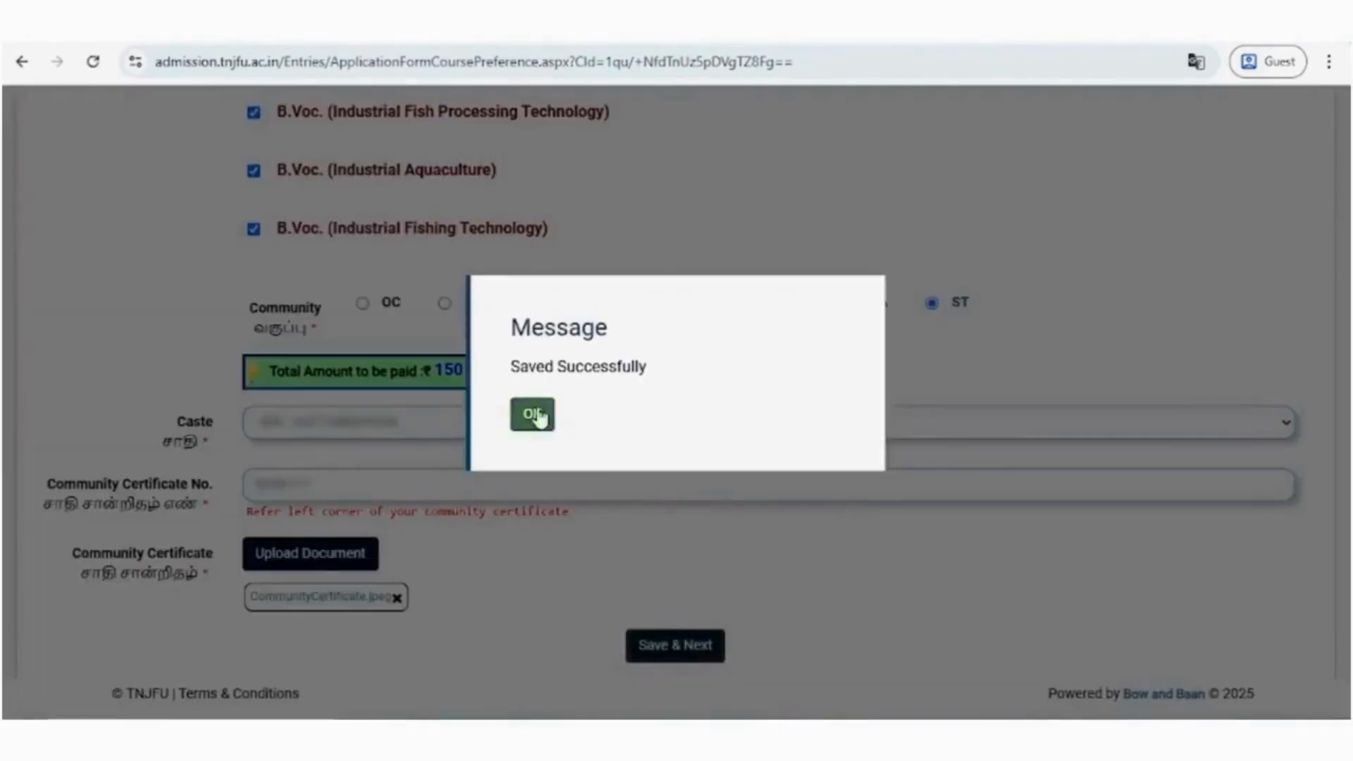
left_click(538, 413)
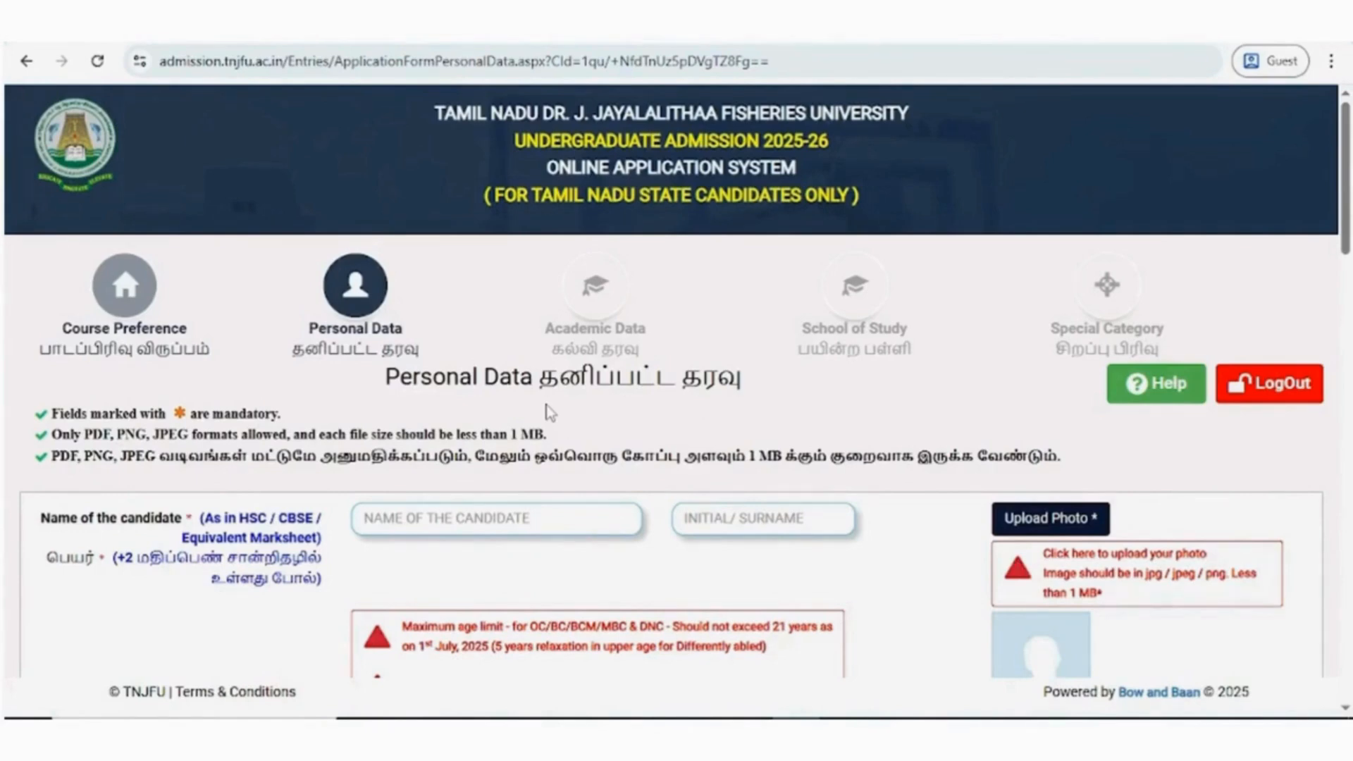
- Enter the candidate's name and initial in the Personal Data form
scroll(550, 413, "down", 1)
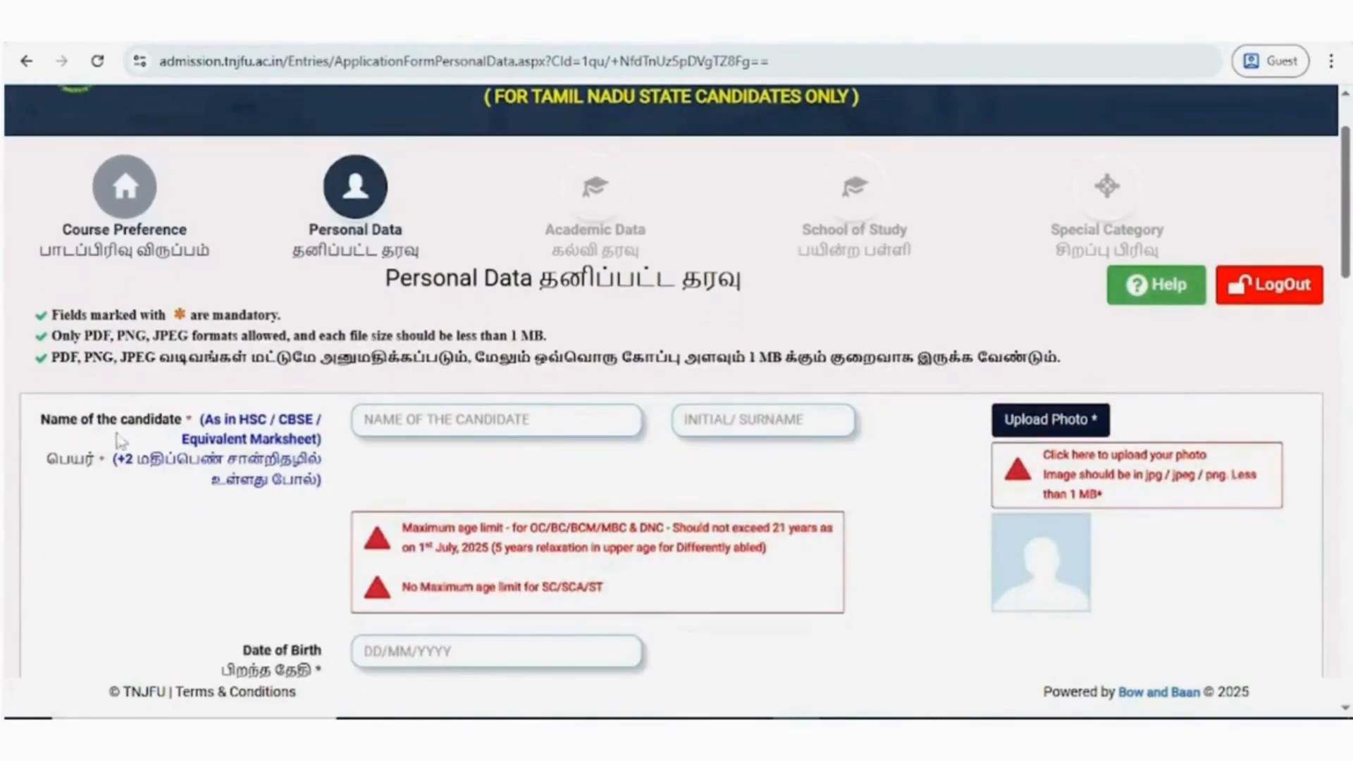
left_click(392, 416)
type("KANMANI")
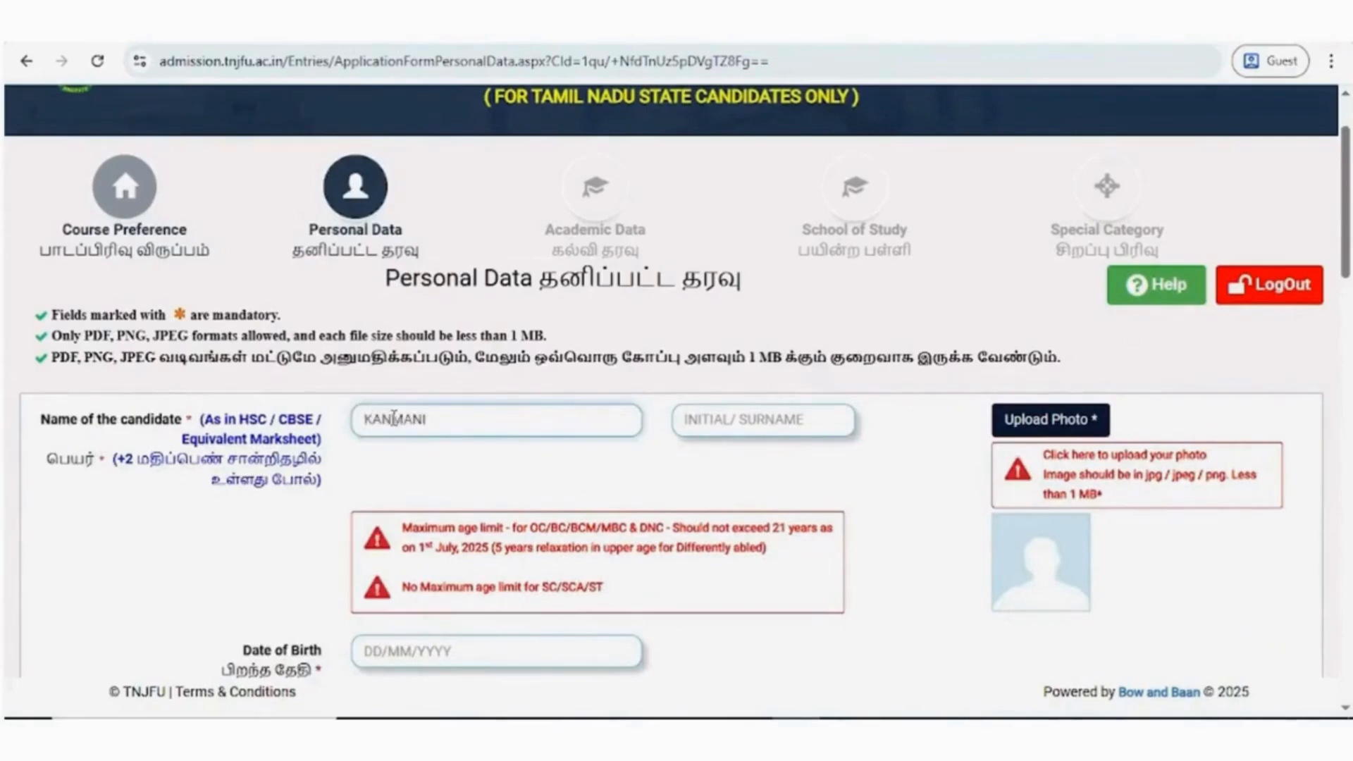
left_click(745, 426)
type("S")
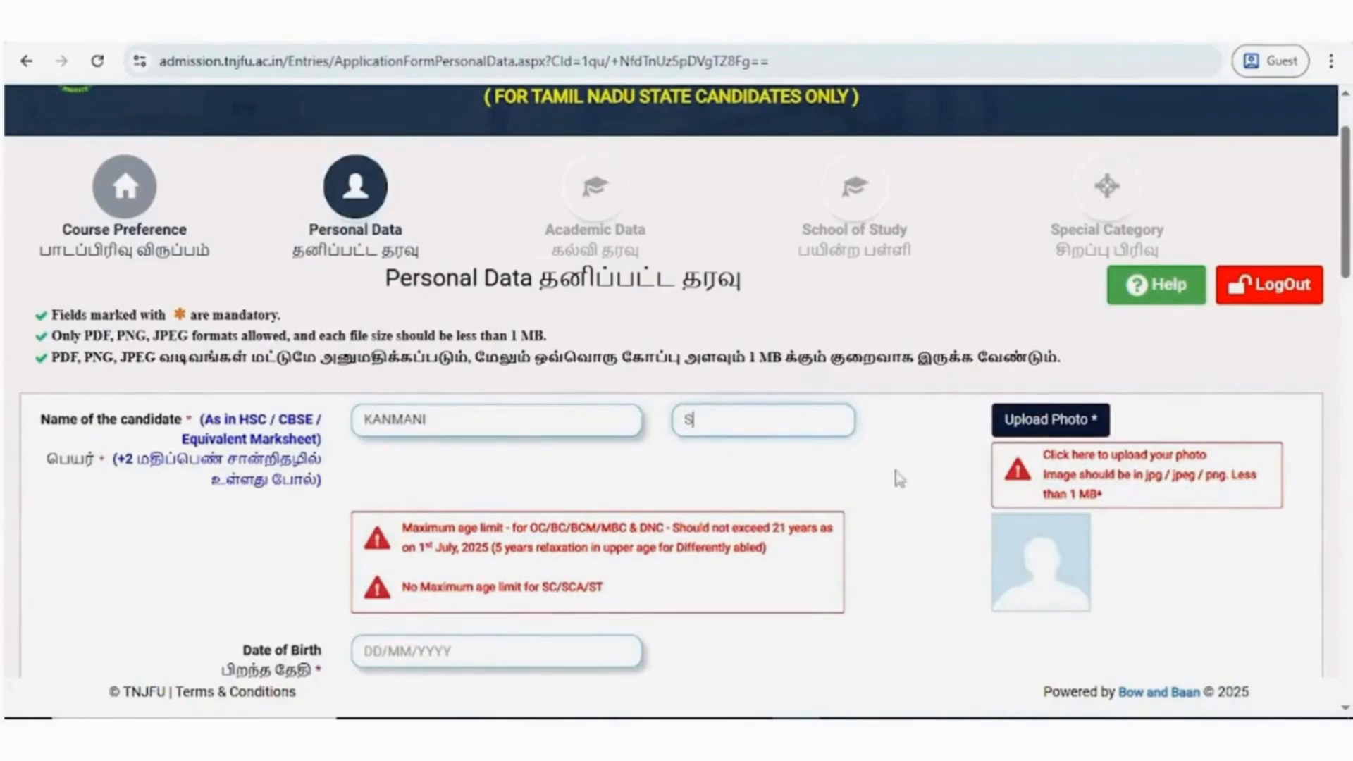
- Upload the Photo image file as the candidate's photo
scroll(931, 474, "down", 1)
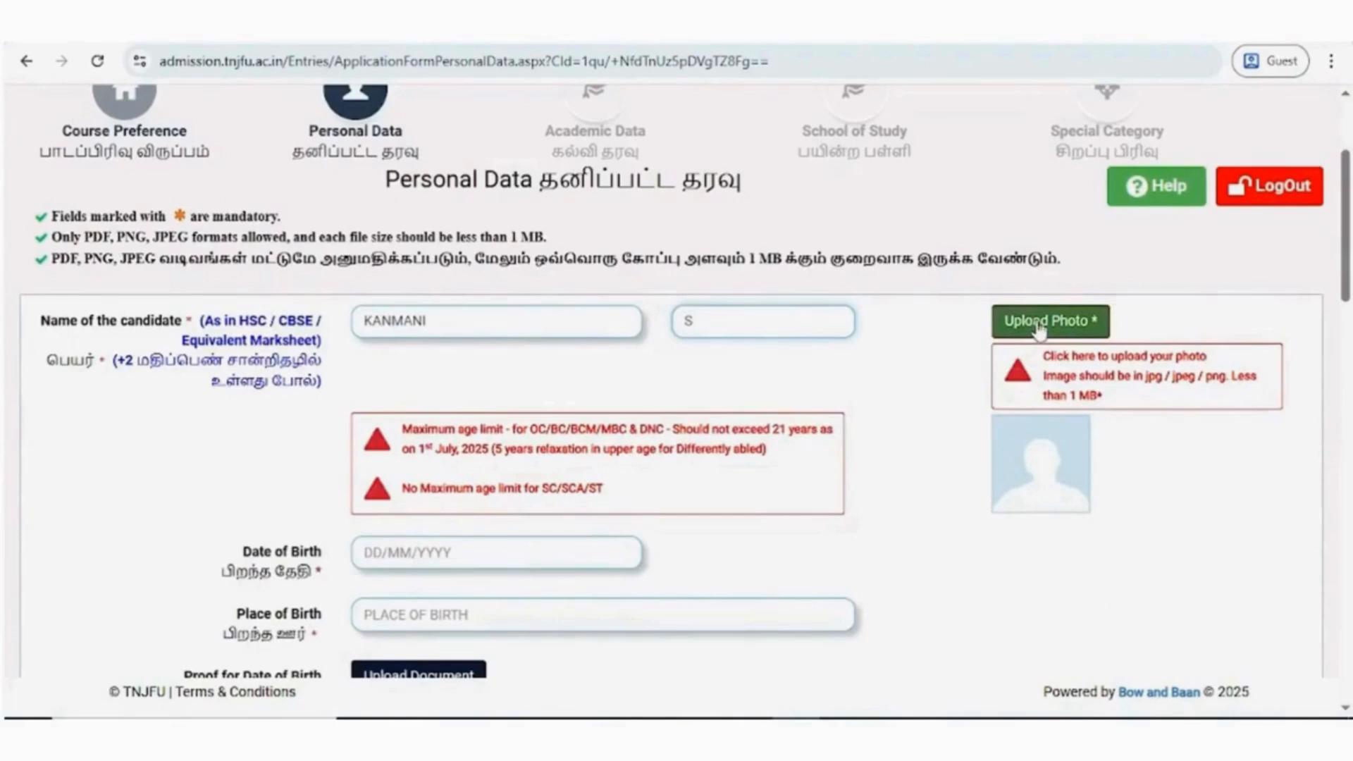
left_click(1039, 326)
left_click(353, 212)
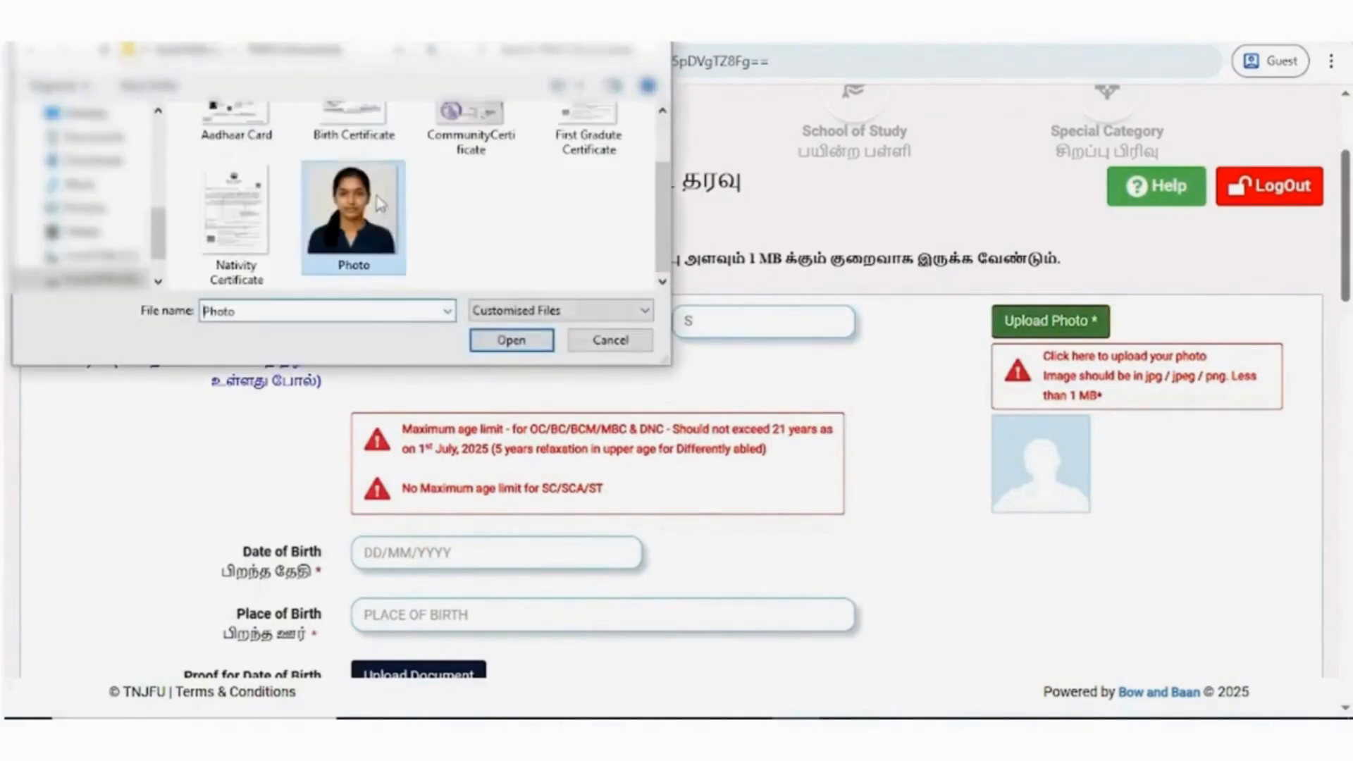
left_click(513, 341)
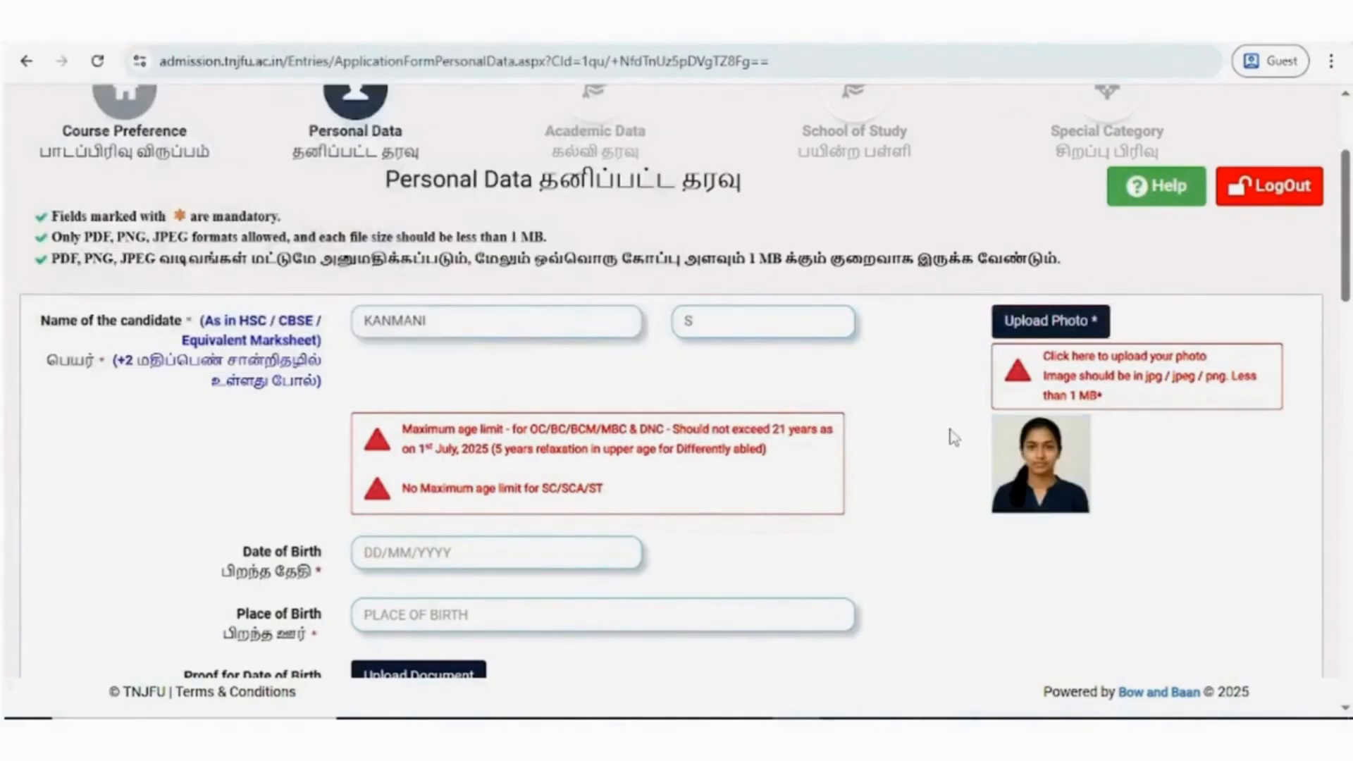
- Enter the candidate's date of birth and set the place of birth to KARUR
scroll(932, 442, "down", 3)
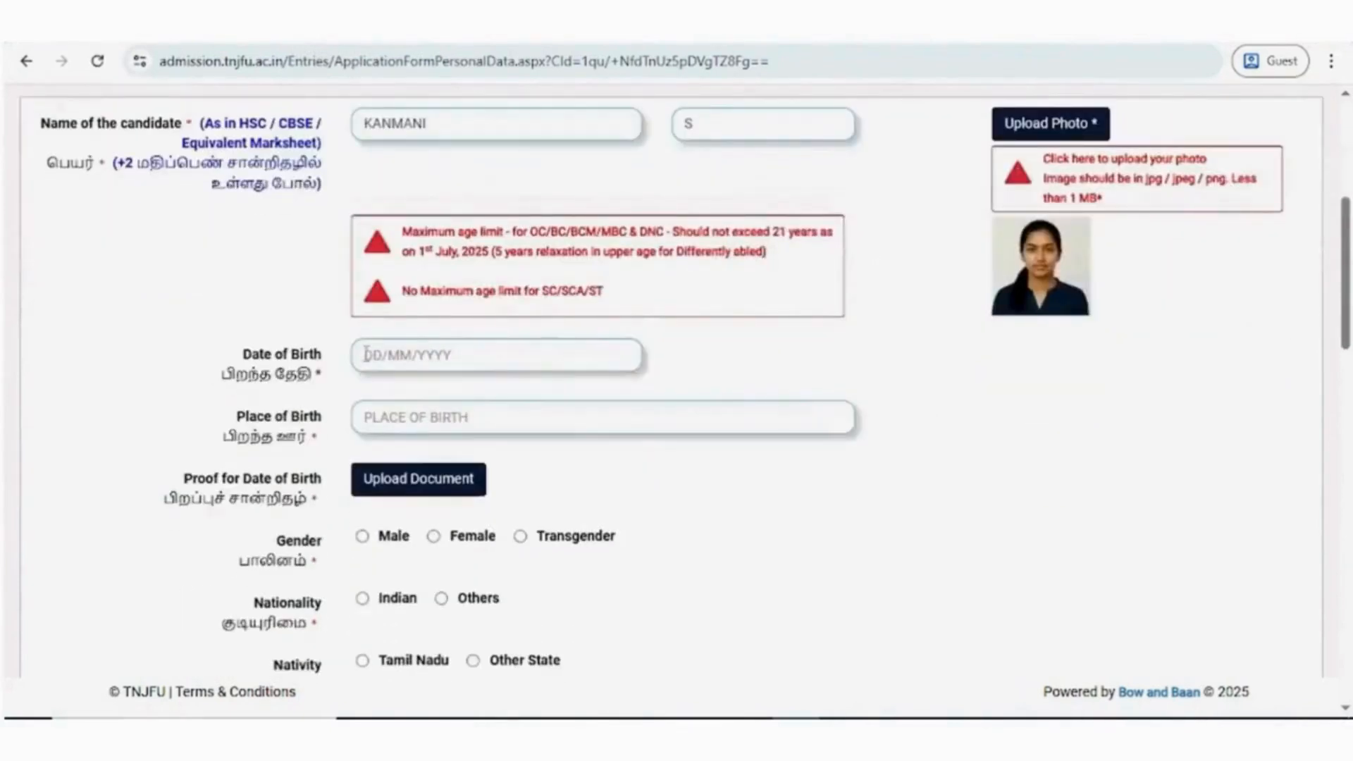
left_click(365, 355)
left_click(520, 394)
left_click(520, 192)
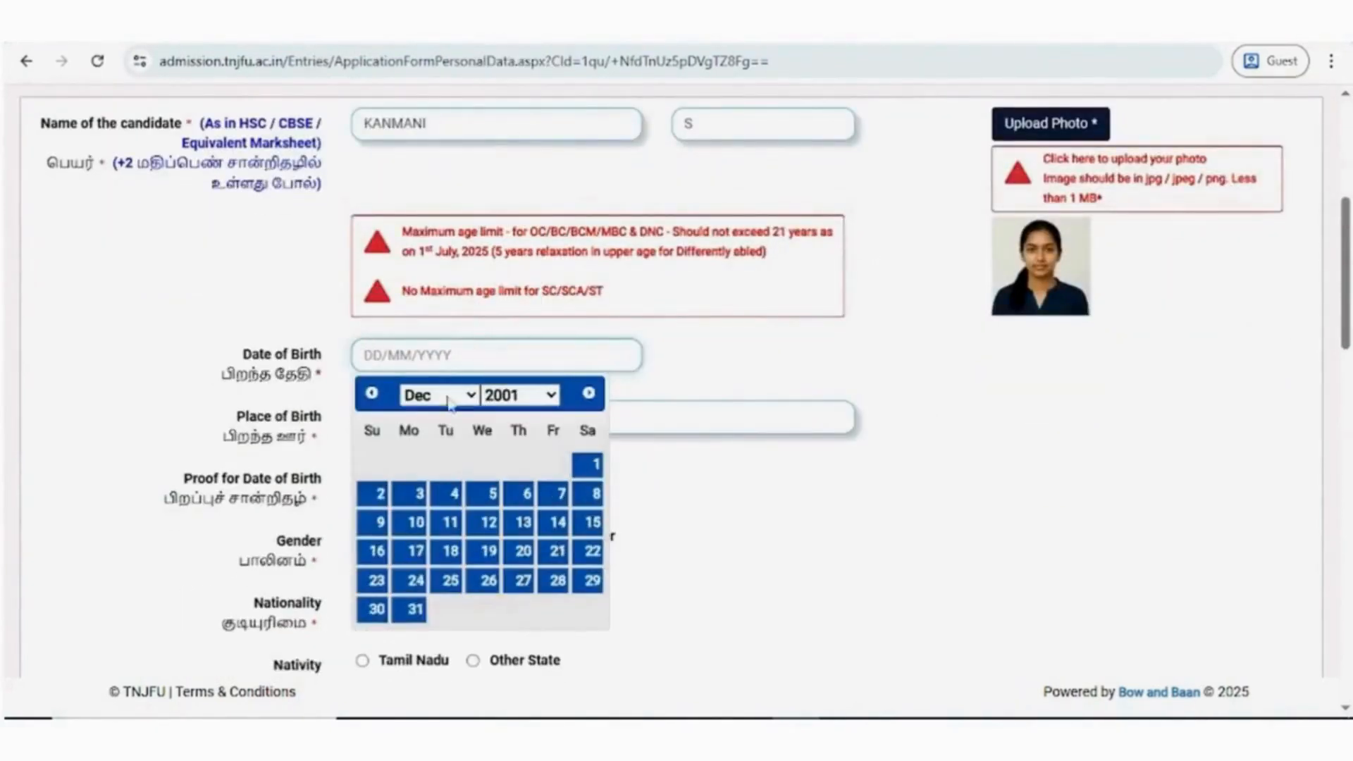
left_click(438, 395)
left_click(437, 582)
left_click(378, 463)
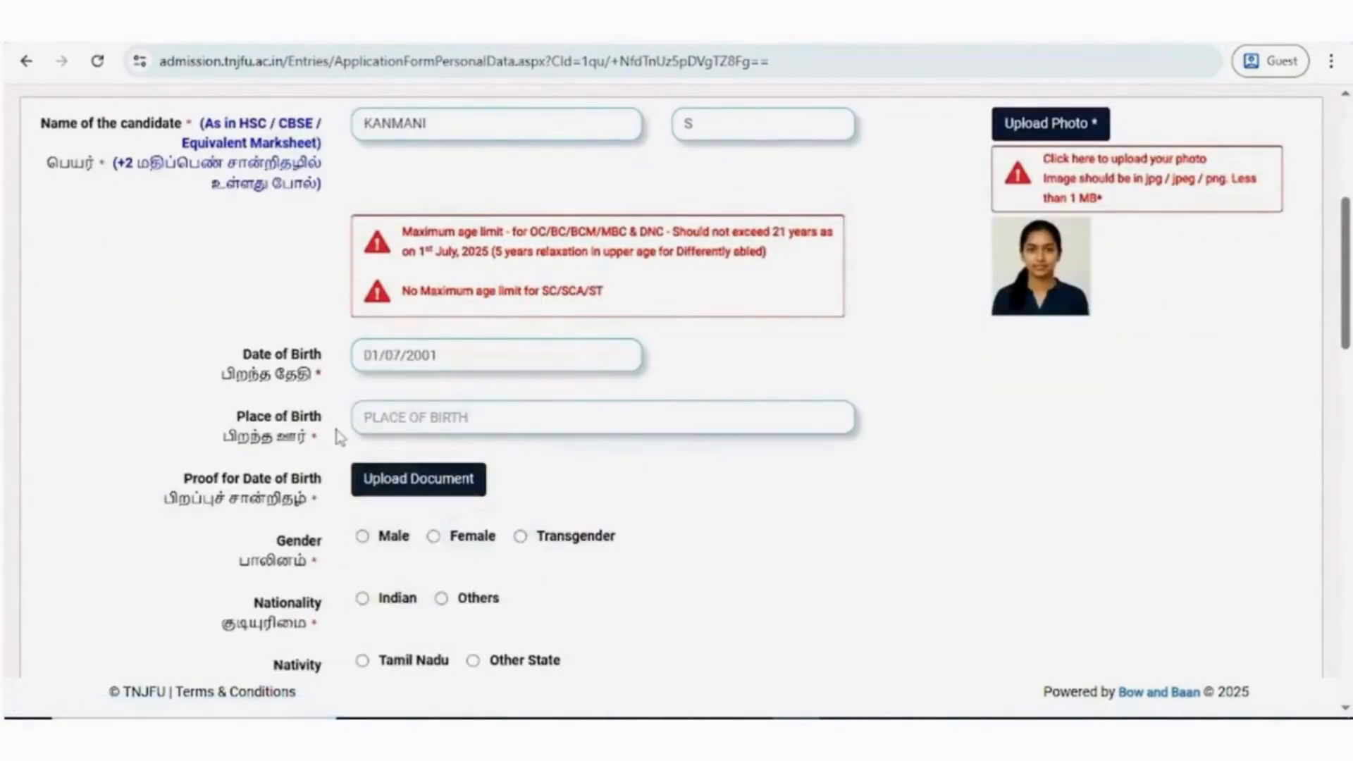
left_click(371, 421)
type("KARUR")
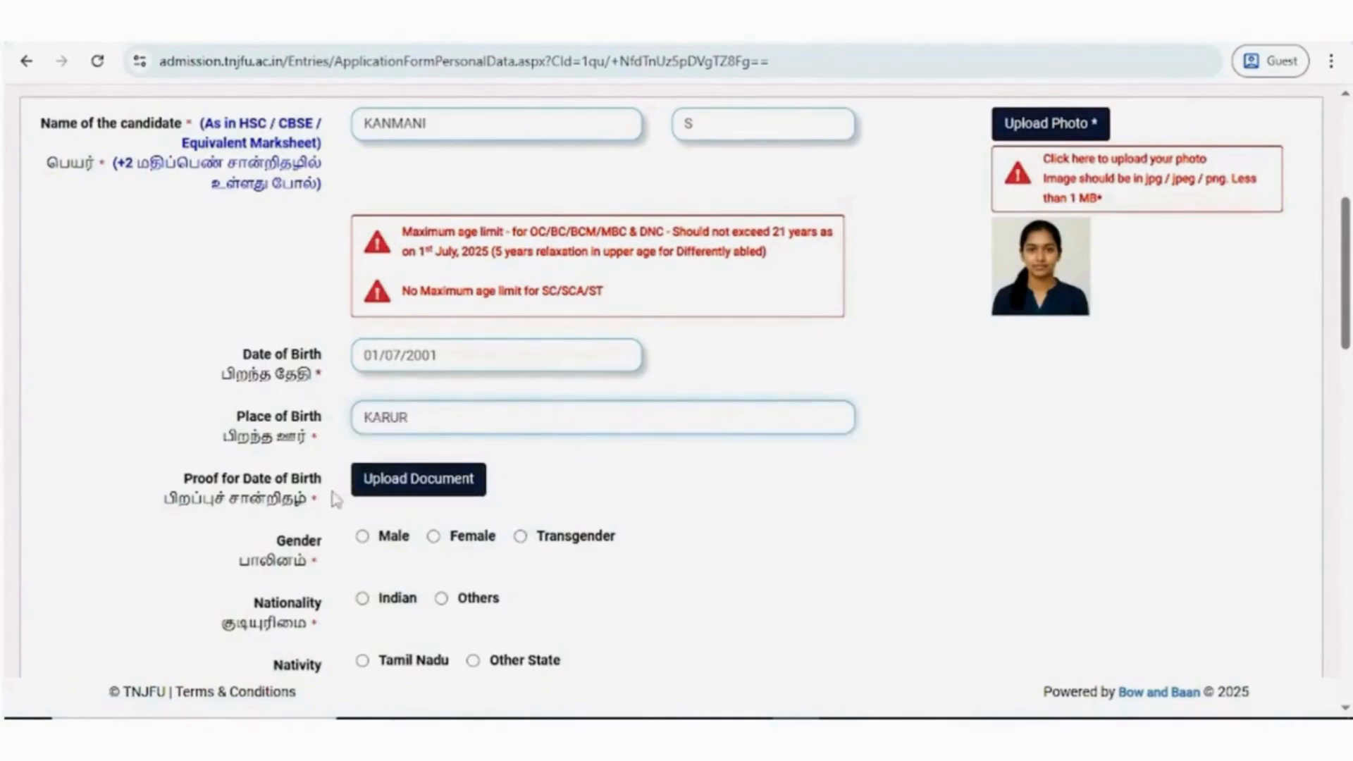
- Upload Birth Certificate.png as the proof for date of birth
left_click(415, 490)
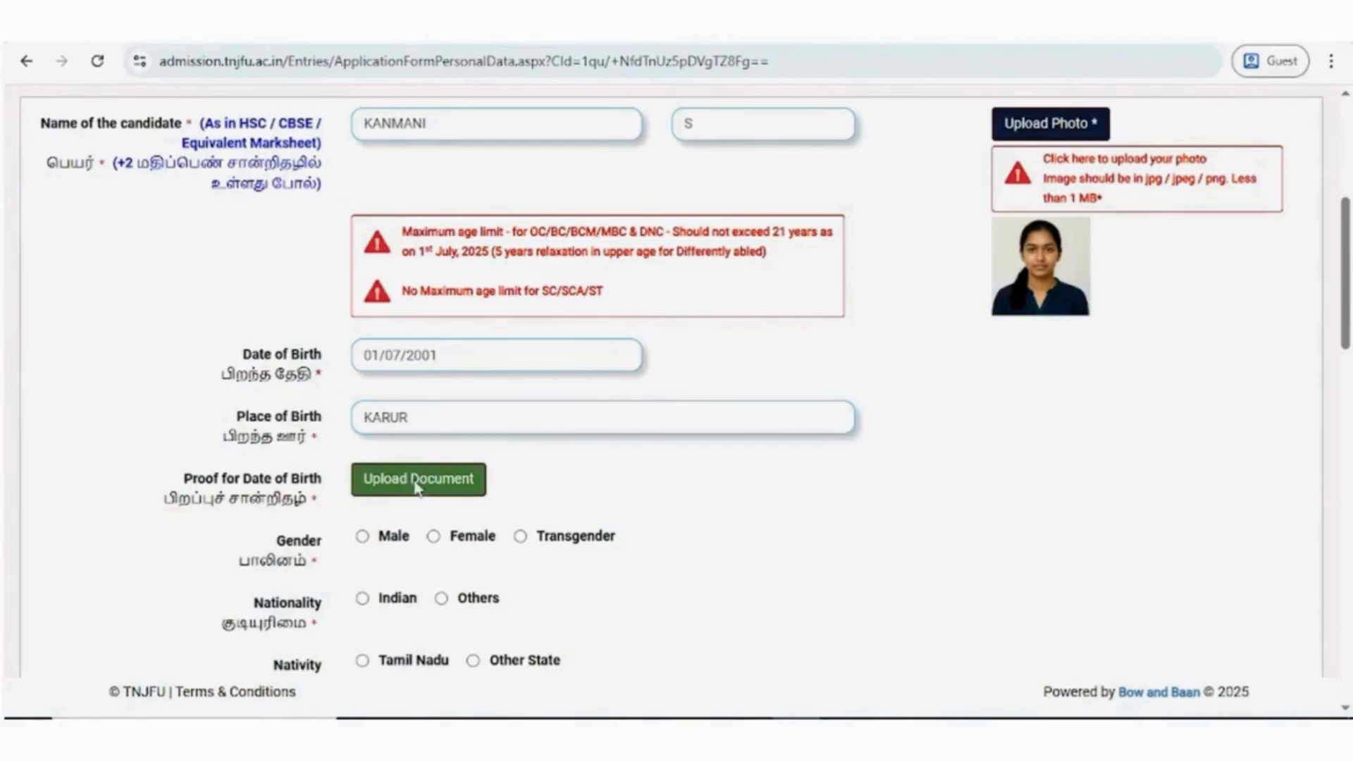
left_click(360, 187)
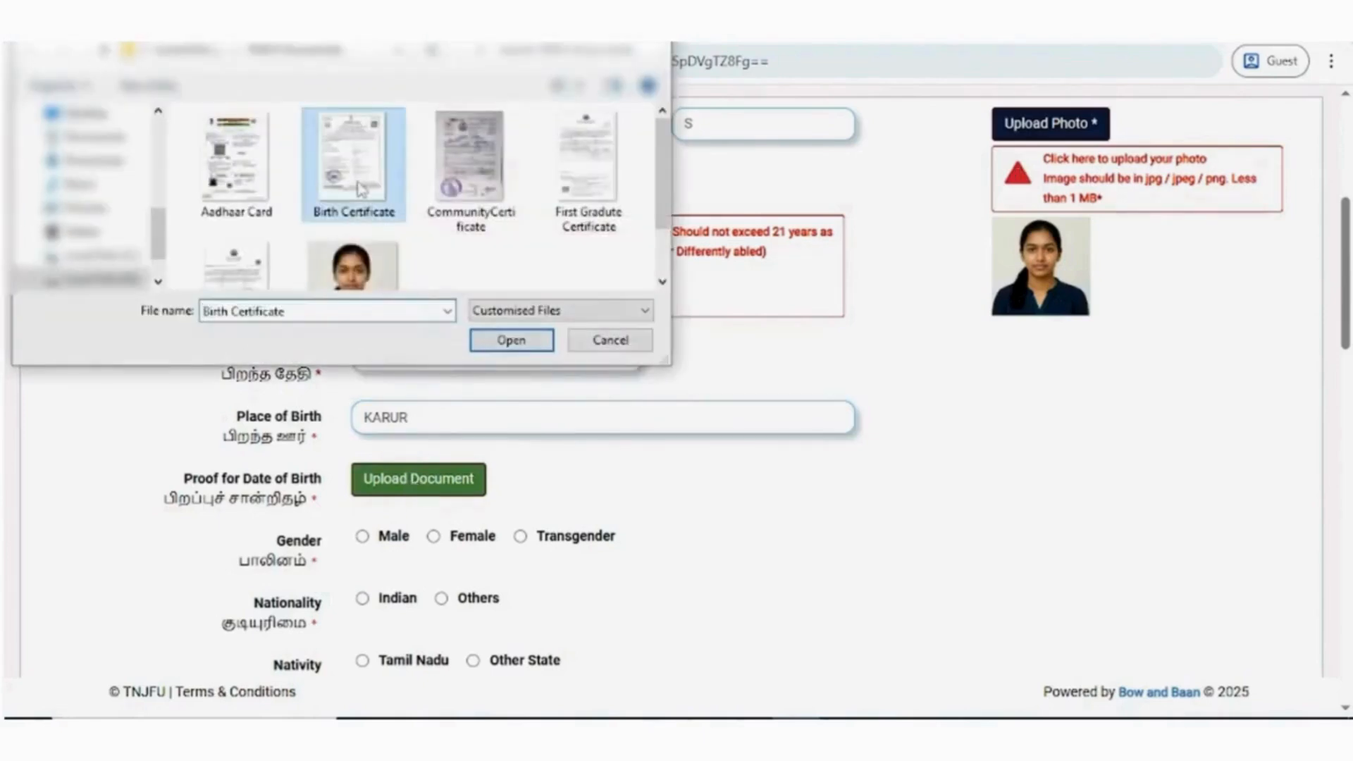
left_click(511, 341)
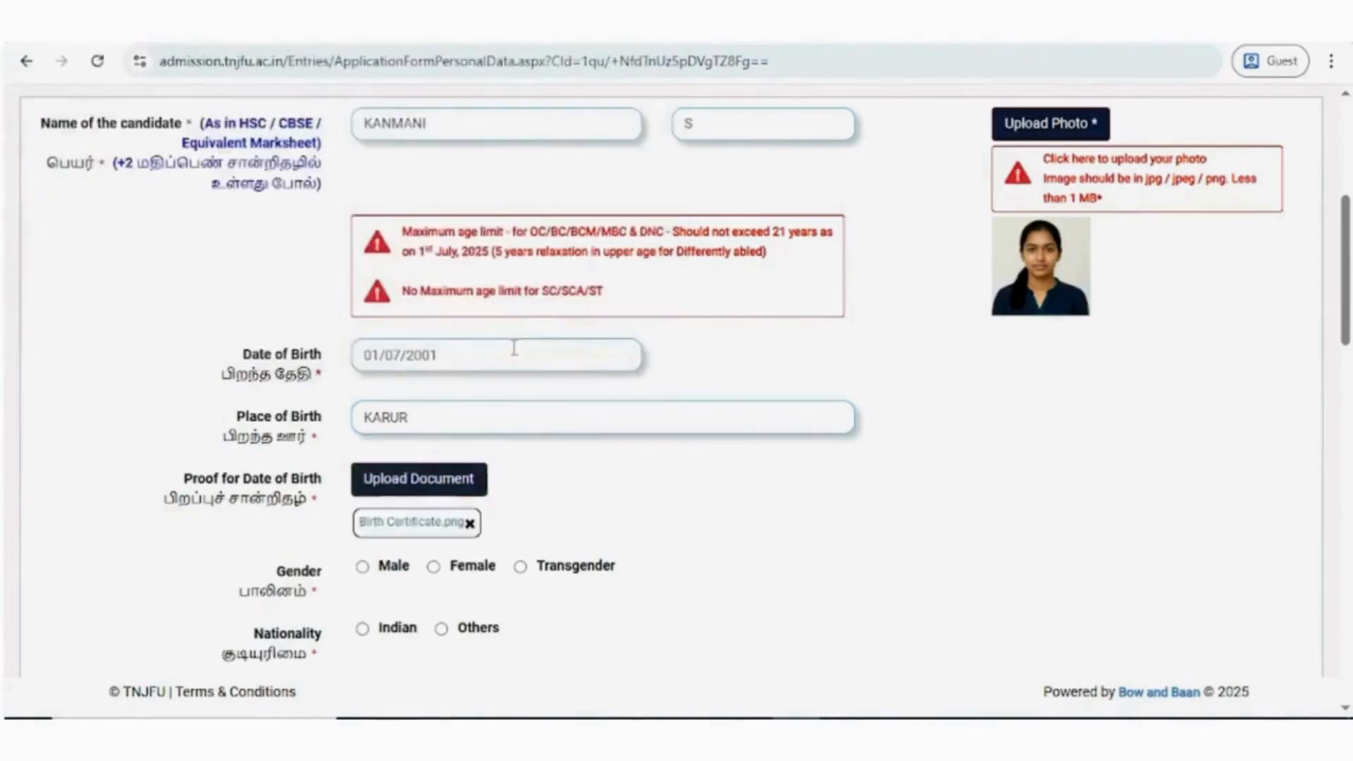
- Set the gender to Female, the nationality to Indian and the nativity to Tamil Nadu
scroll(321, 514, "down", 1)
scroll(321, 515, "down", 3)
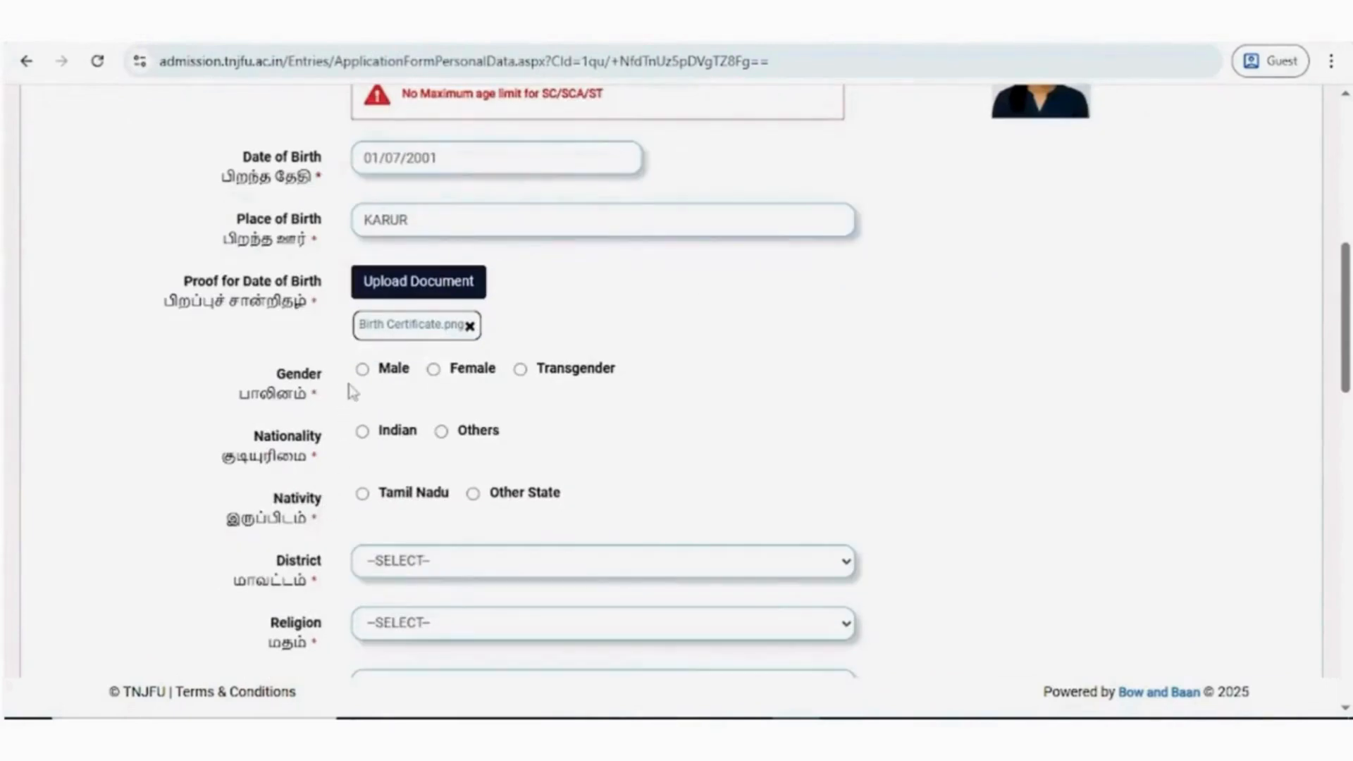
left_click(434, 370)
left_click(363, 433)
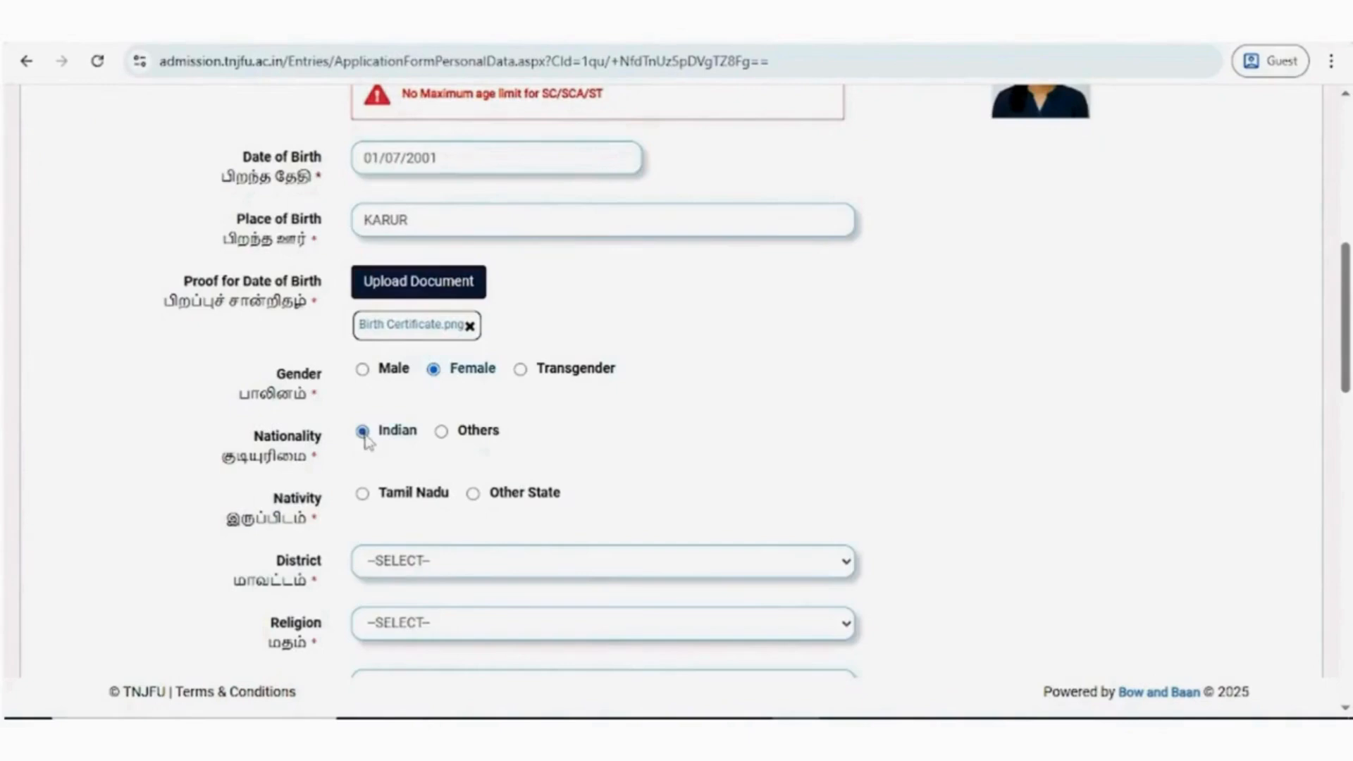
left_click(363, 495)
- Set the district to 11 - KARUR, the religion to HINDU and the mother tongue to TAMIL
scroll(365, 503, "down", 3)
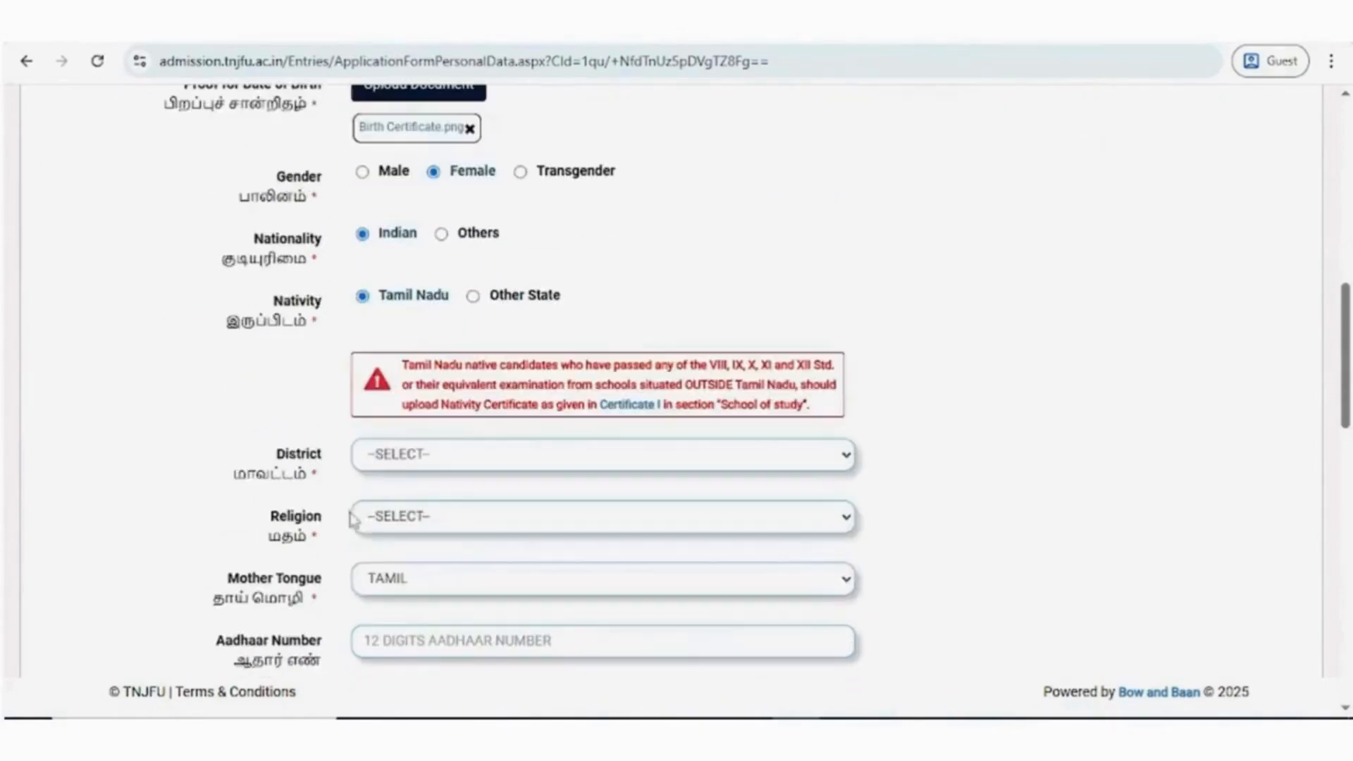
left_click(420, 459)
left_click(423, 276)
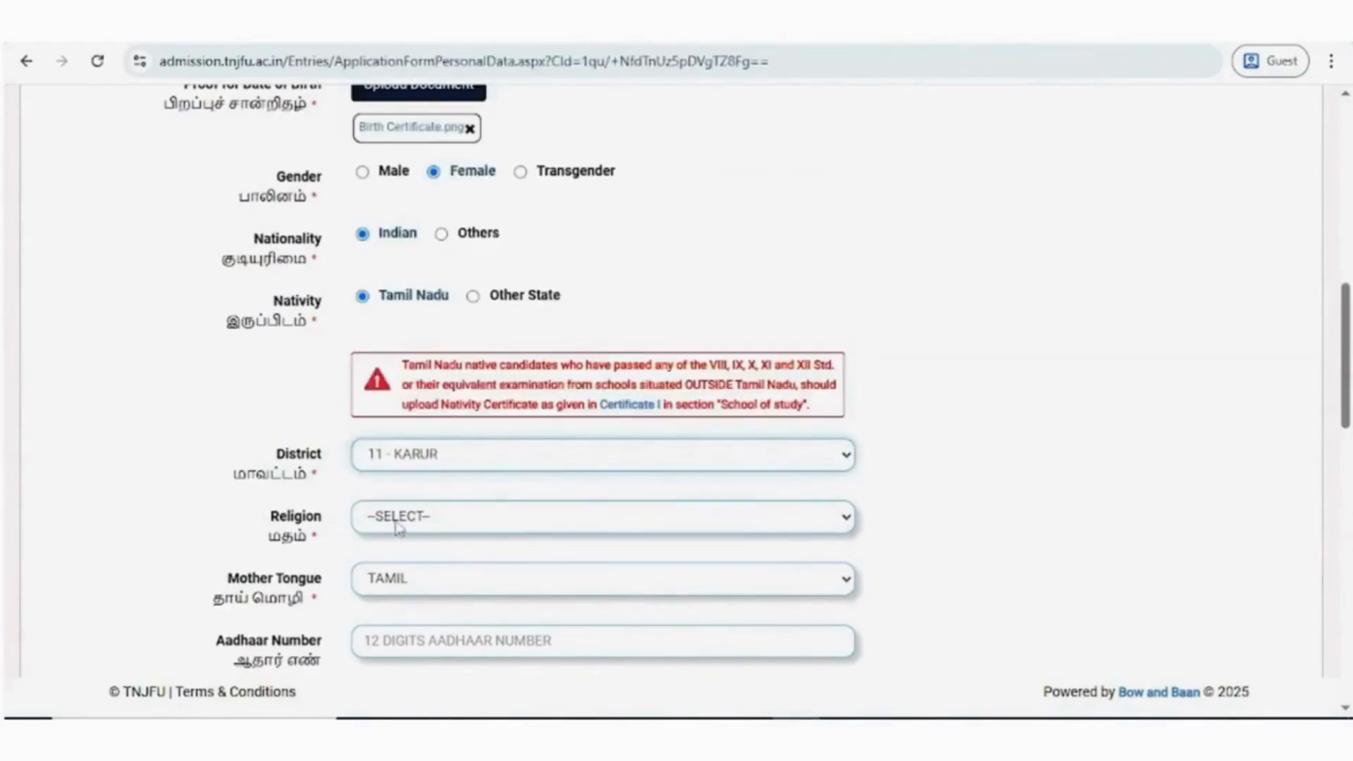
left_click(399, 525)
left_click(389, 388)
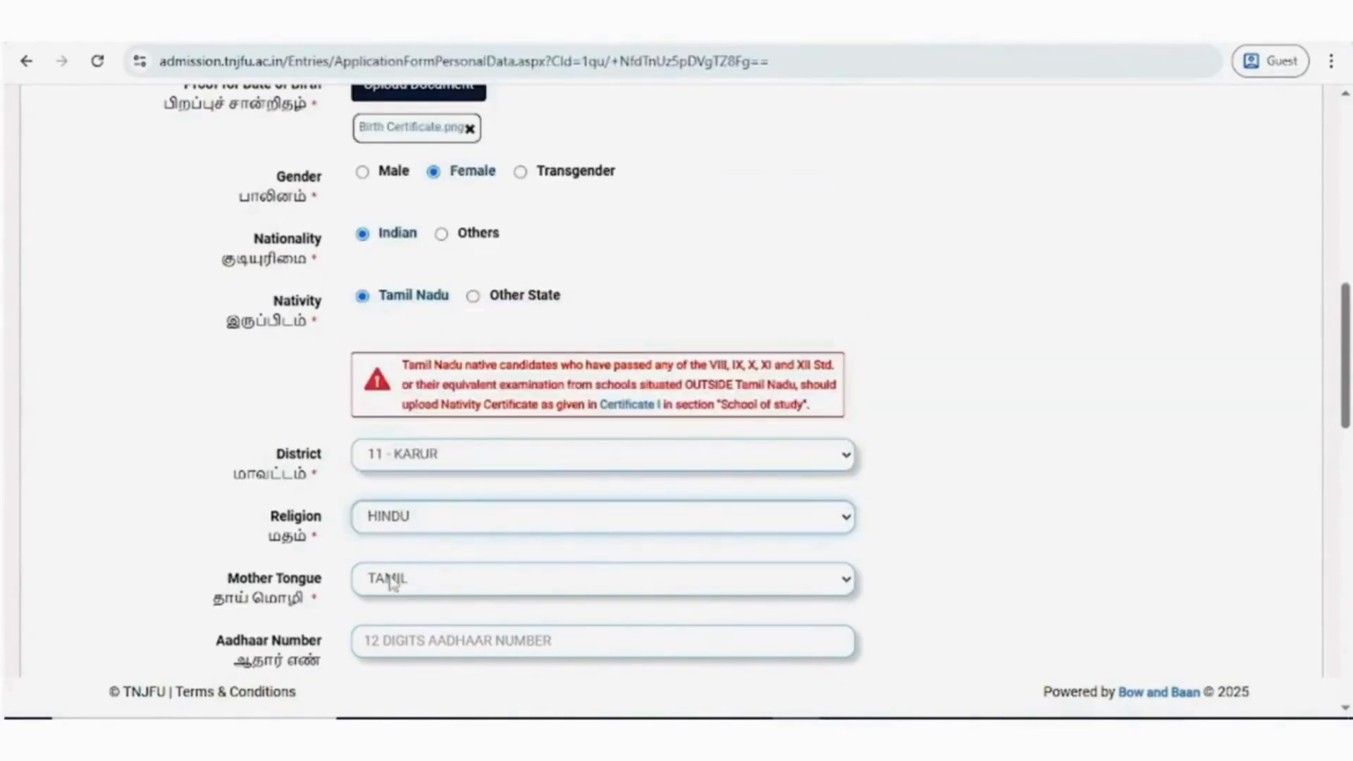
left_click(392, 581)
left_click(405, 499)
- Enter the candidate's Aadhaar number and upload Aadhaar Card.png as the Aadhaar card document
scroll(408, 507, "down", 4)
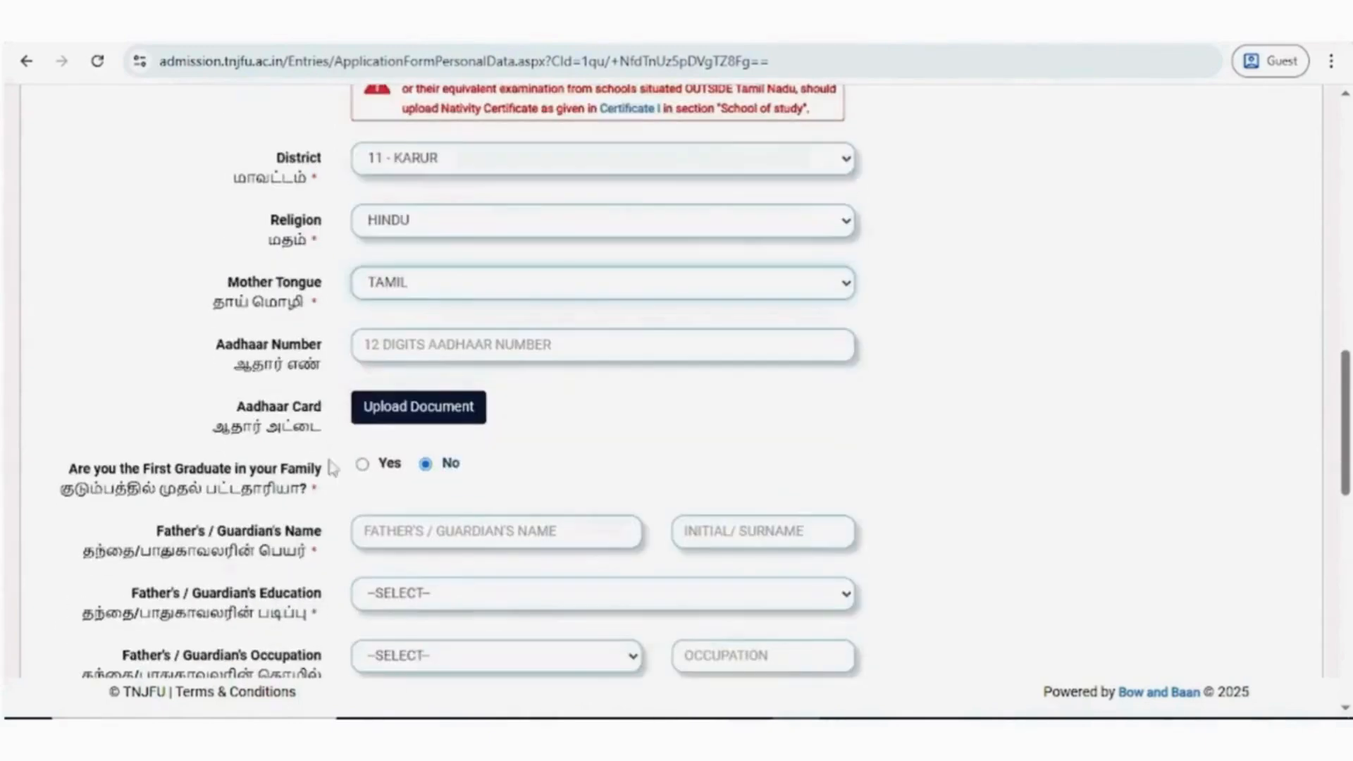
left_click(369, 349)
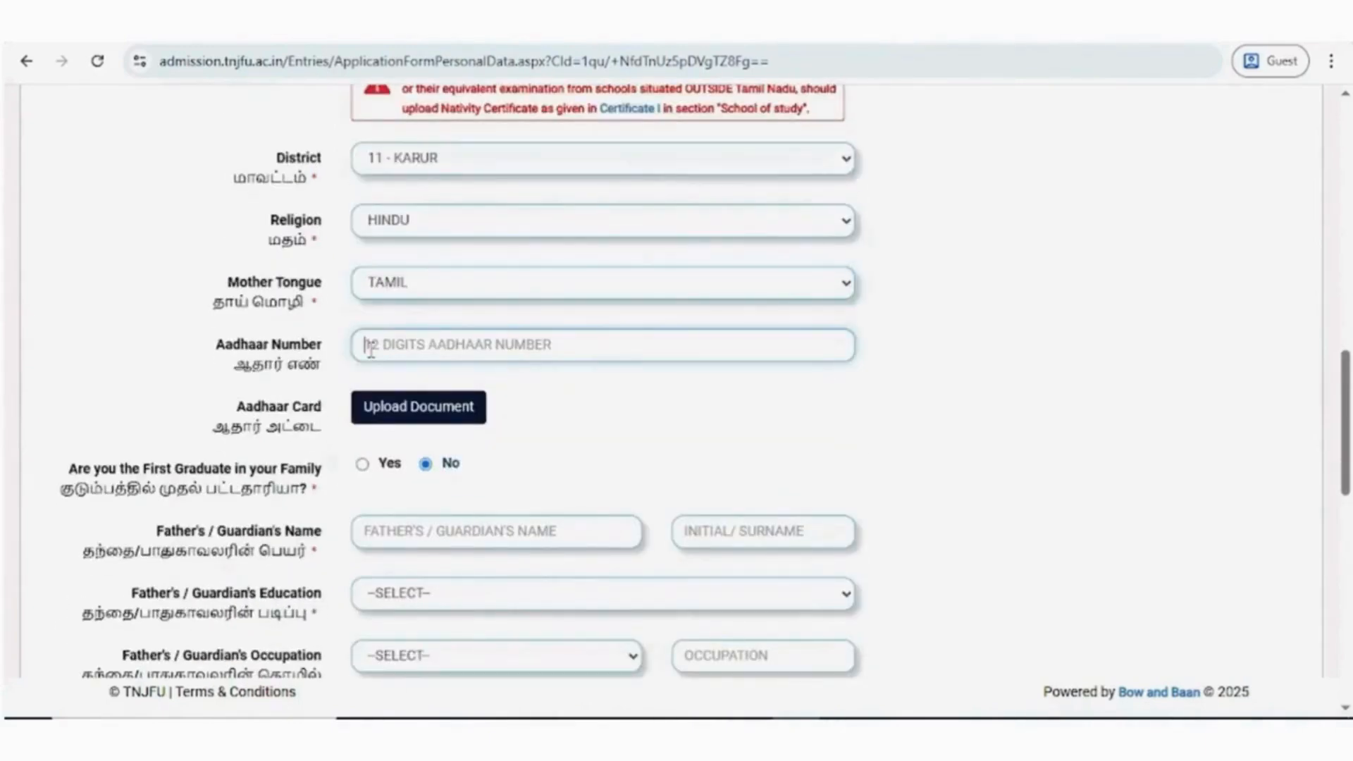
type("************")
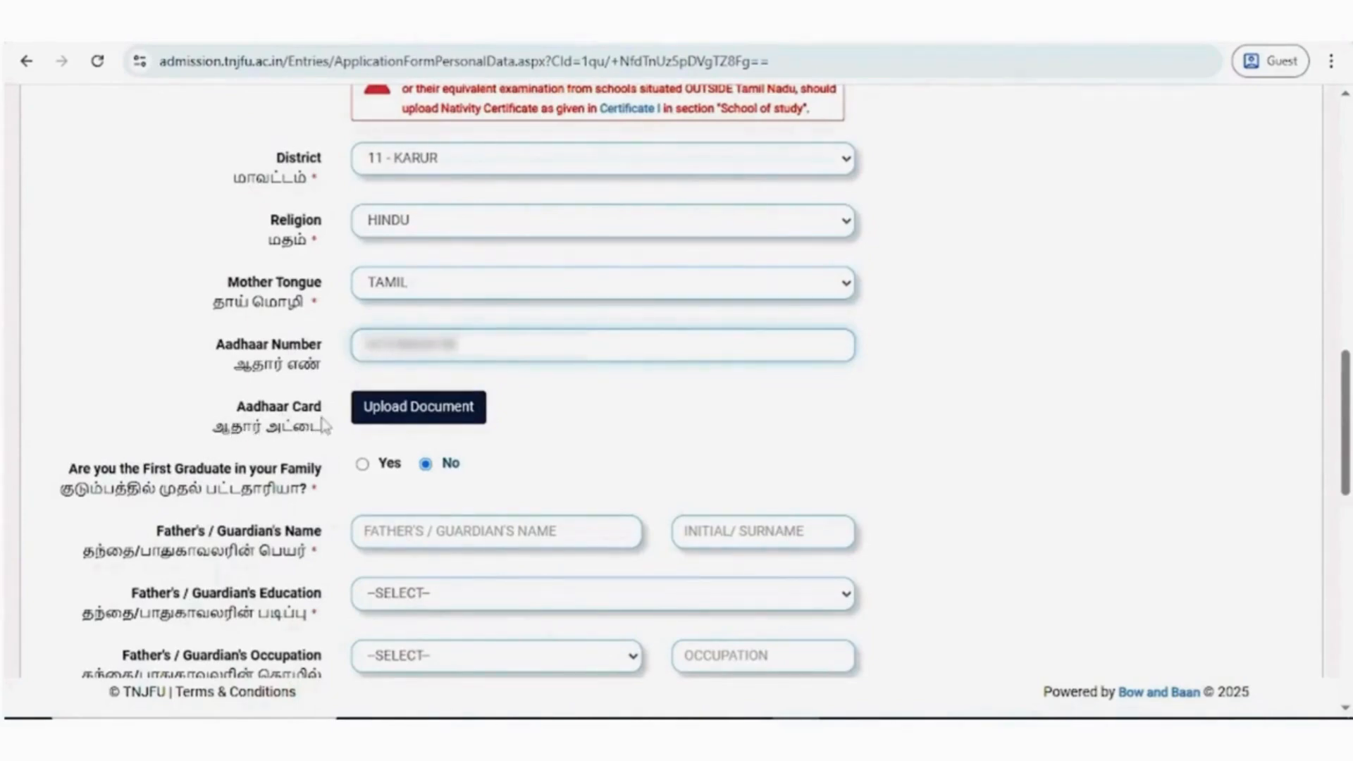
left_click(401, 414)
left_click(230, 158)
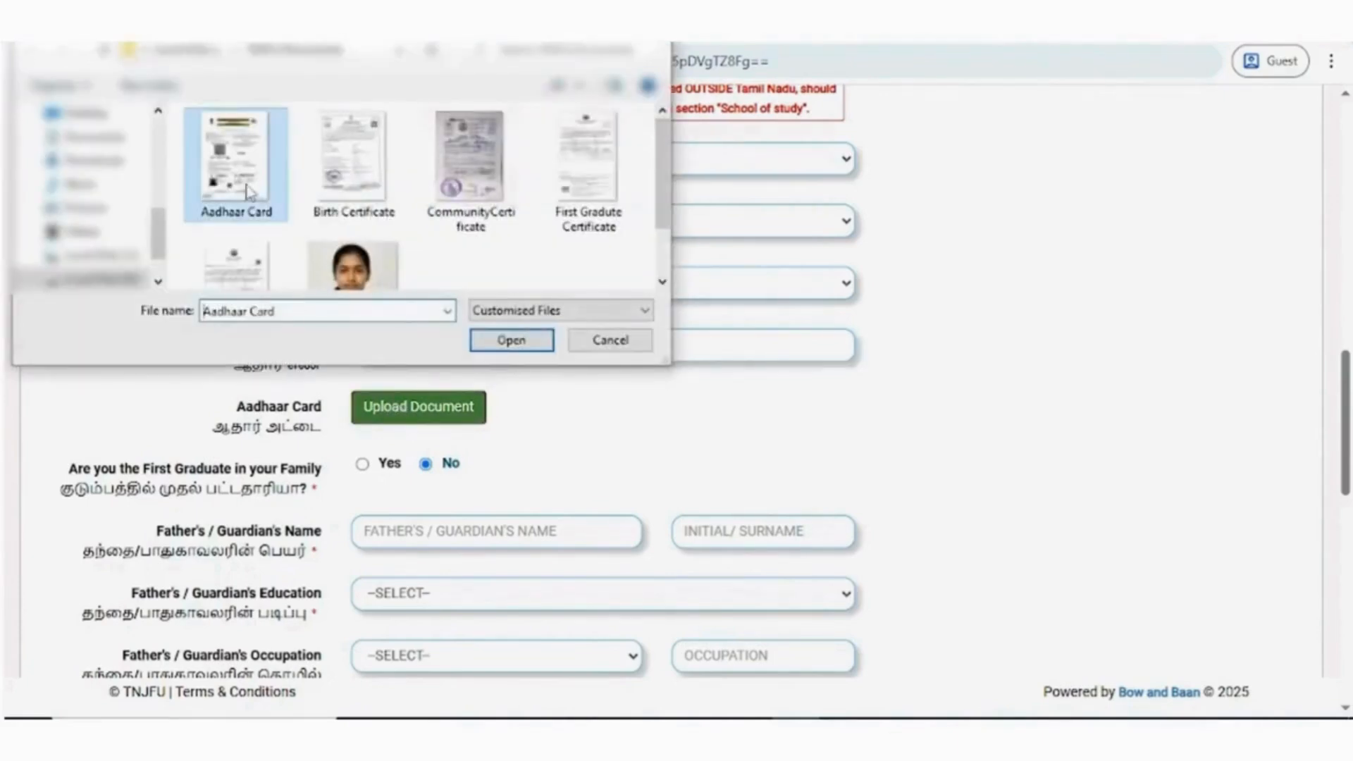
left_click(492, 337)
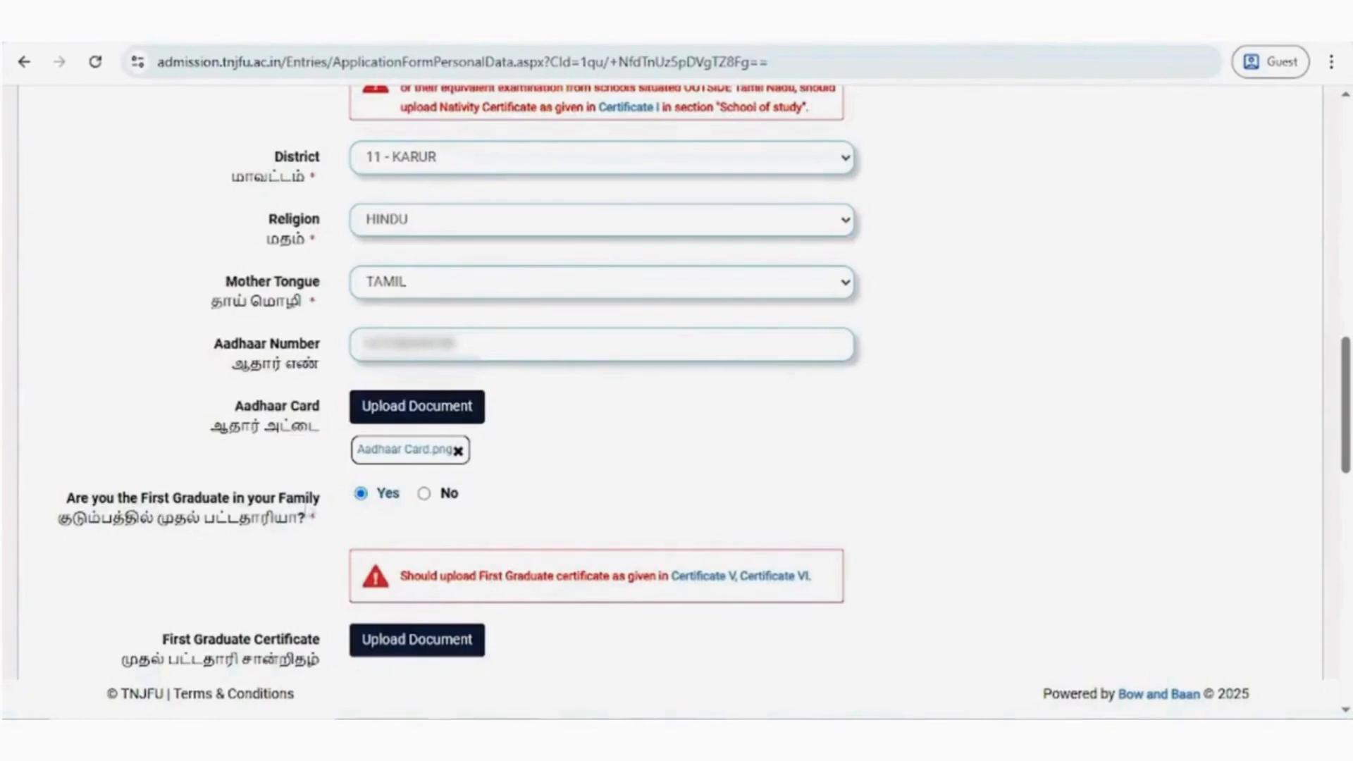
- Upload First Gradute Certificate.png as the First Graduate Certificate
scroll(387, 498, "down", 1)
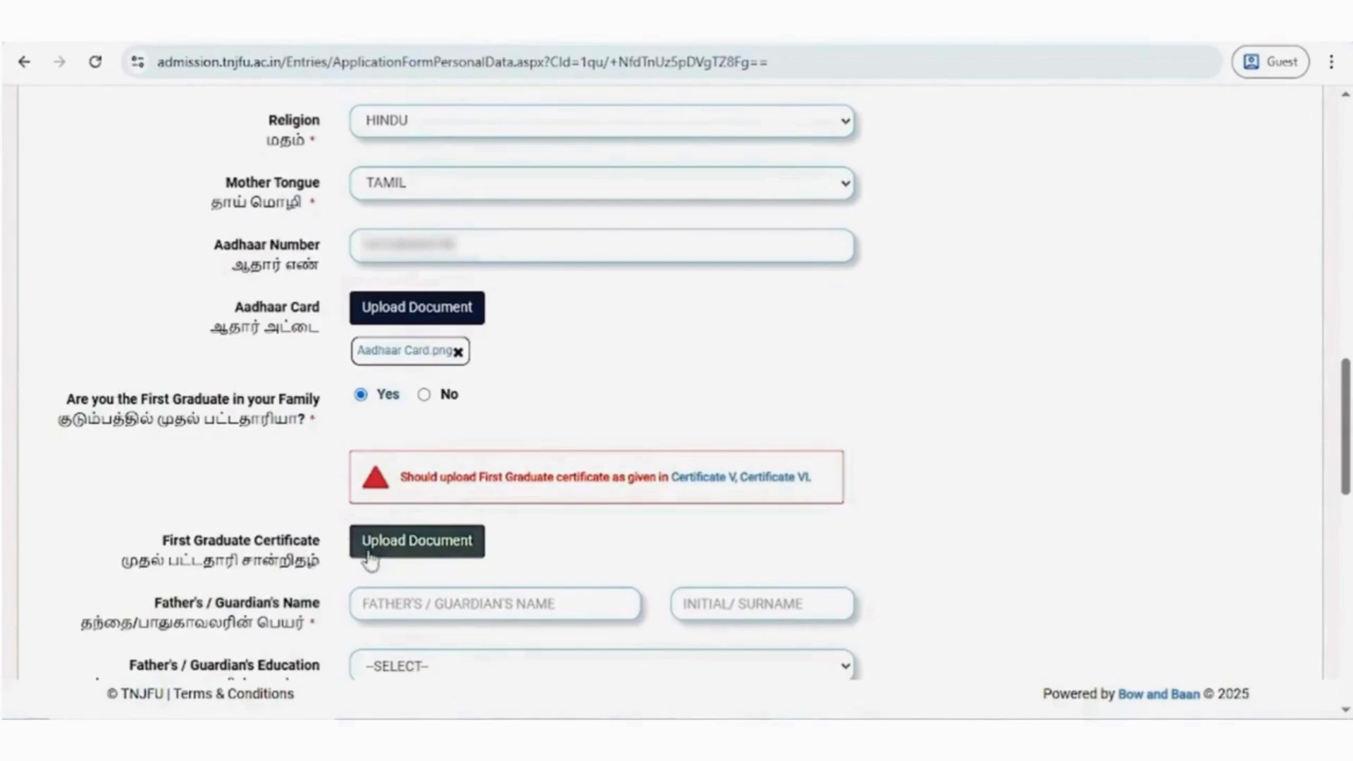
left_click(443, 548)
left_click(586, 165)
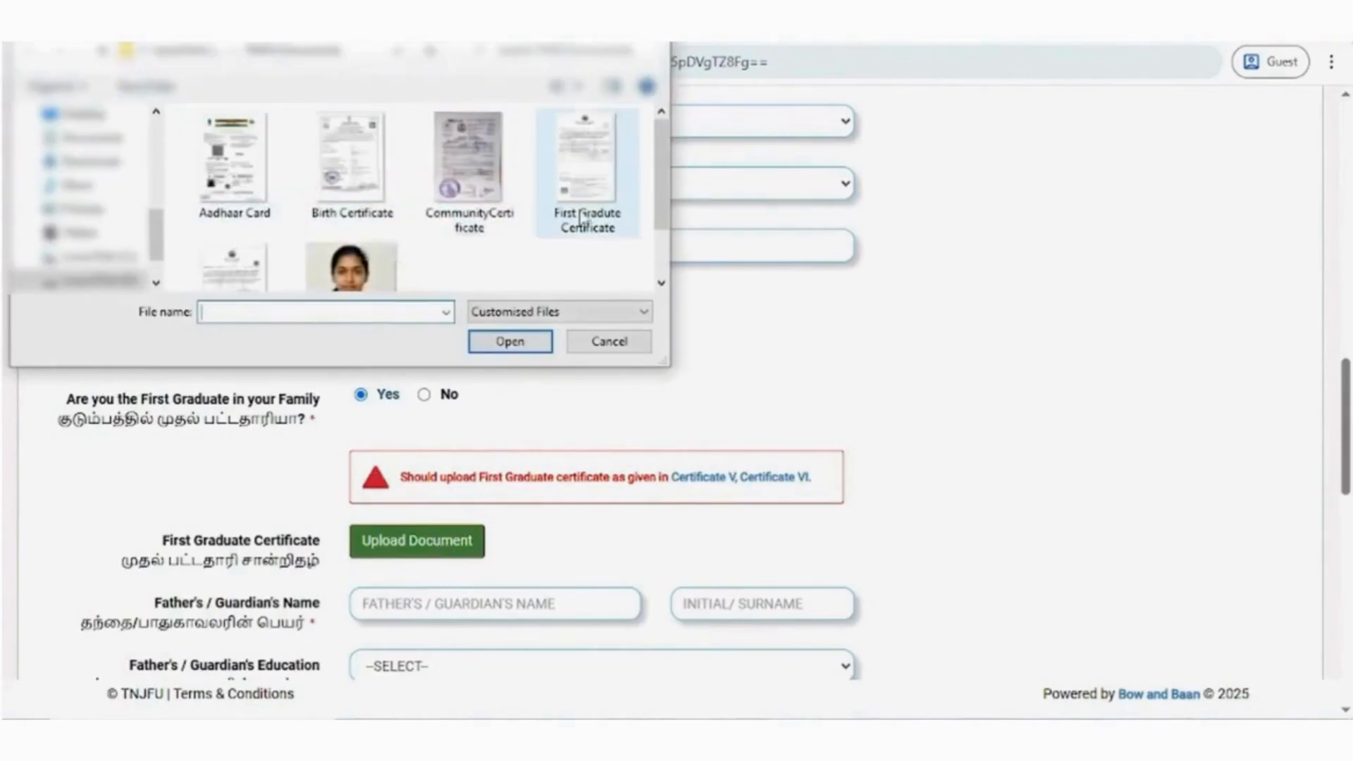
left_click(522, 346)
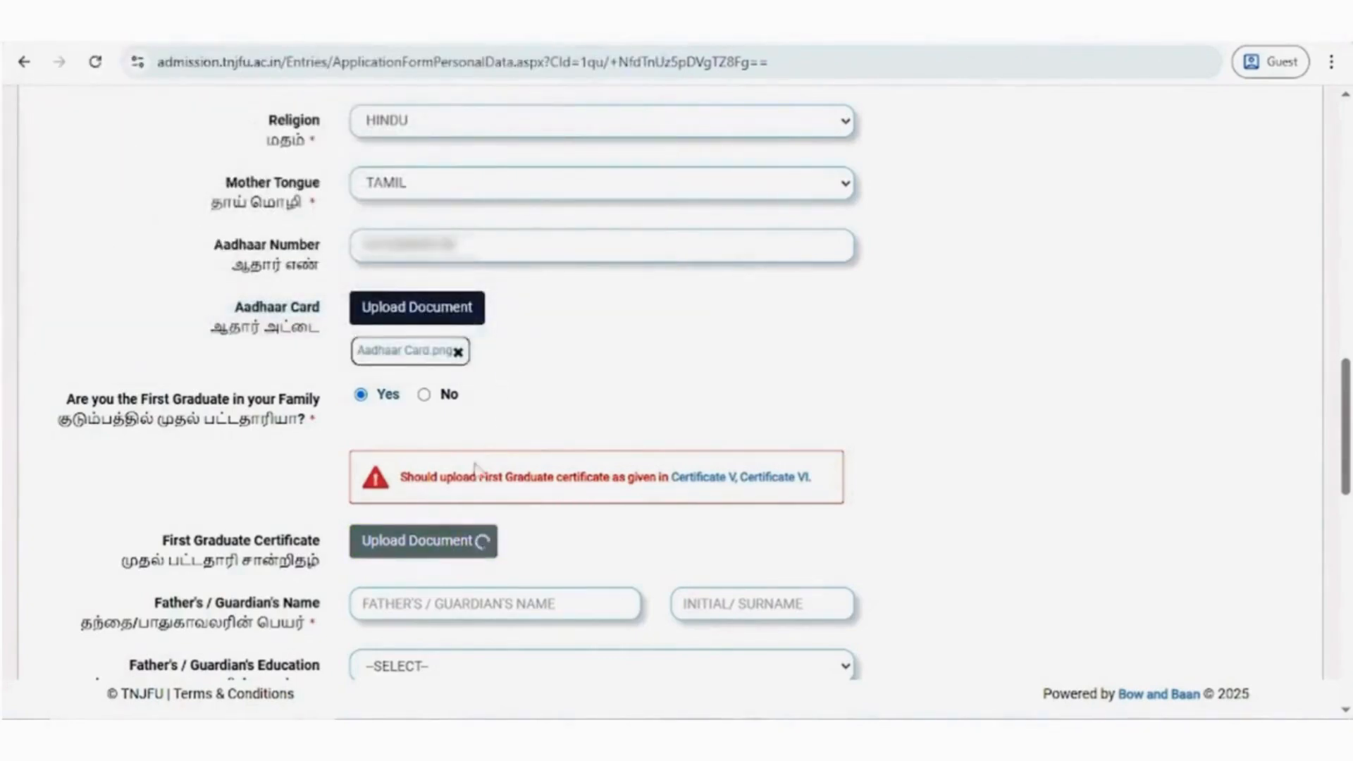
- Enter the father's or guardian's name and initial
scroll(529, 540, "down", 3)
scroll(529, 540, "up", 3)
scroll(529, 540, "down", 3)
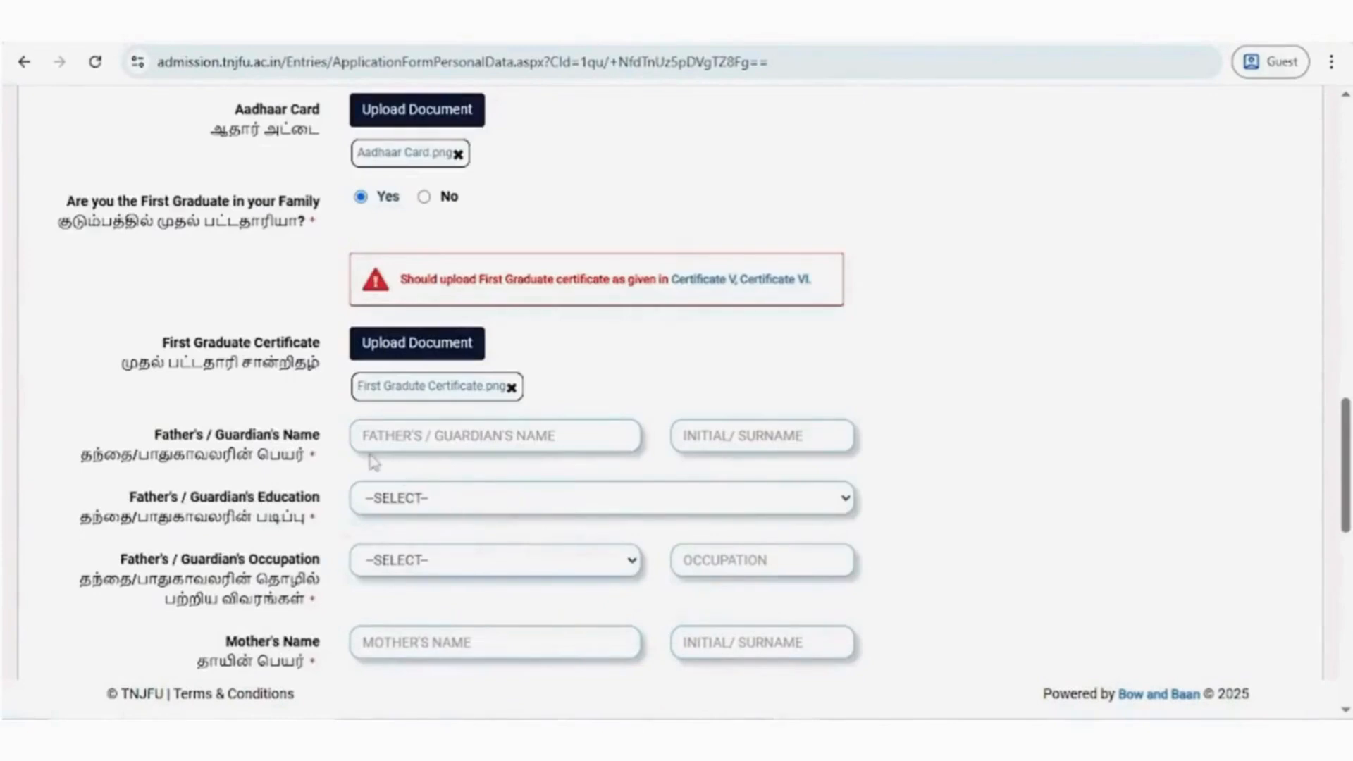
left_click(406, 439)
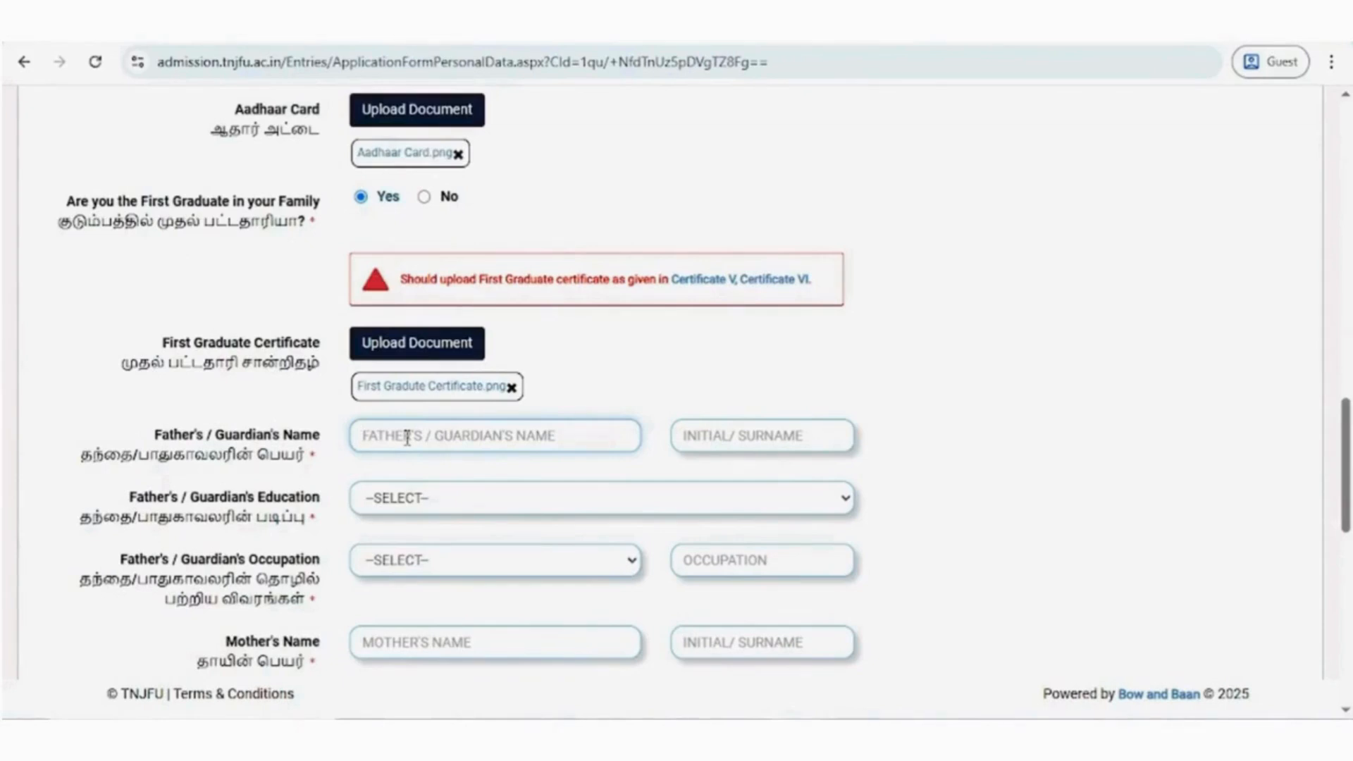
type("SUNDARAM")
left_click(714, 443)
type("K")
- Set the father's education to ITI and his occupation to PROFESSIONALS with ELECTRICIAN as the detail
left_click(529, 494)
left_click(493, 352)
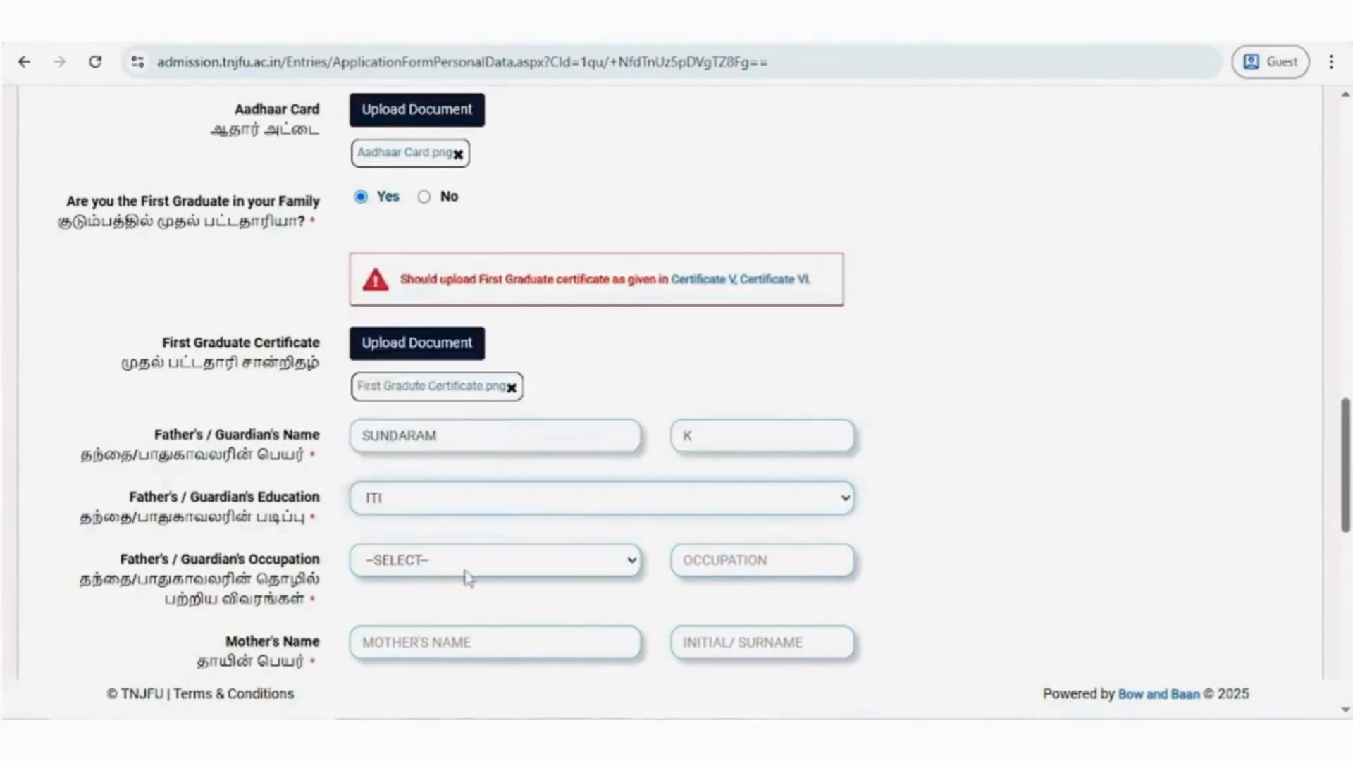
left_click(465, 569)
left_click(469, 364)
left_click(698, 559)
type("ELECTRICIAN")
- Enter the mother's name and initial
scroll(302, 358, "down", 3)
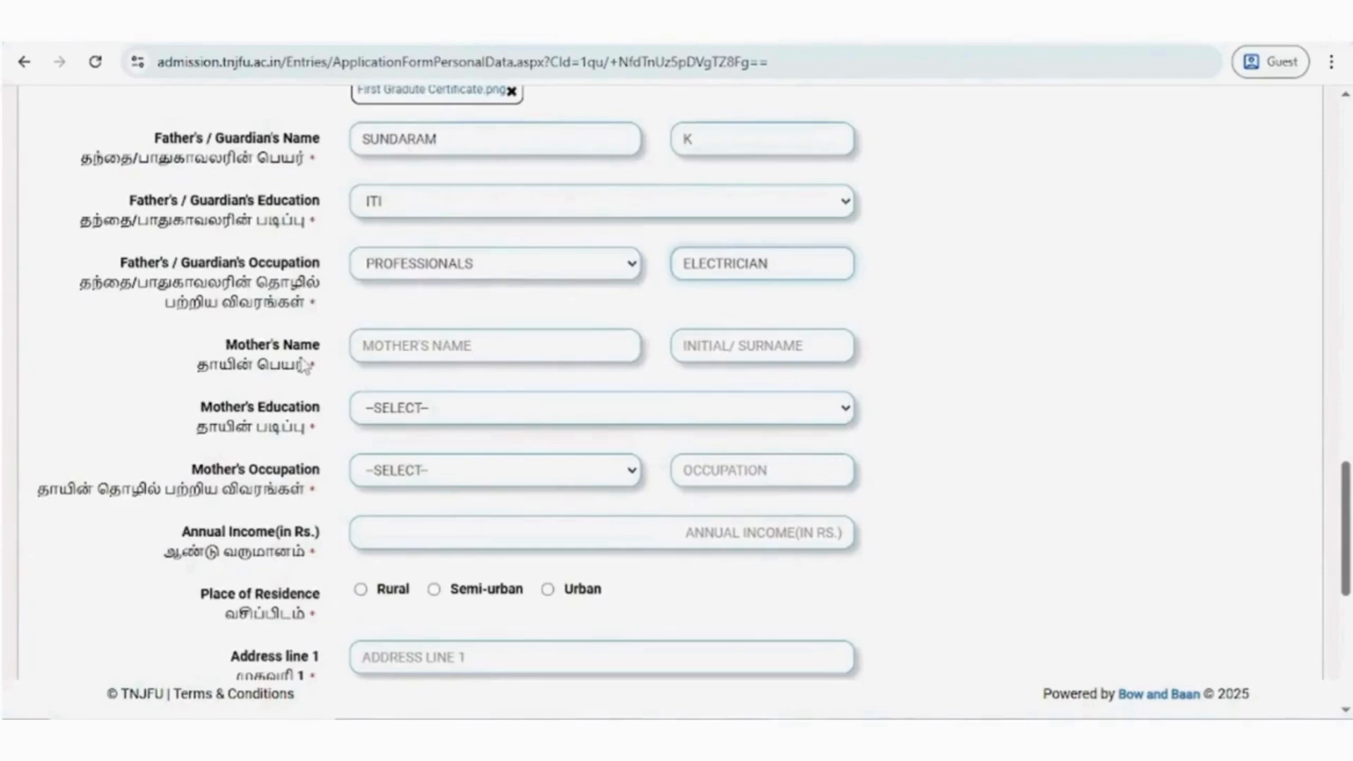
left_click(420, 351)
type("KAMALA")
left_click(674, 349)
type("S")
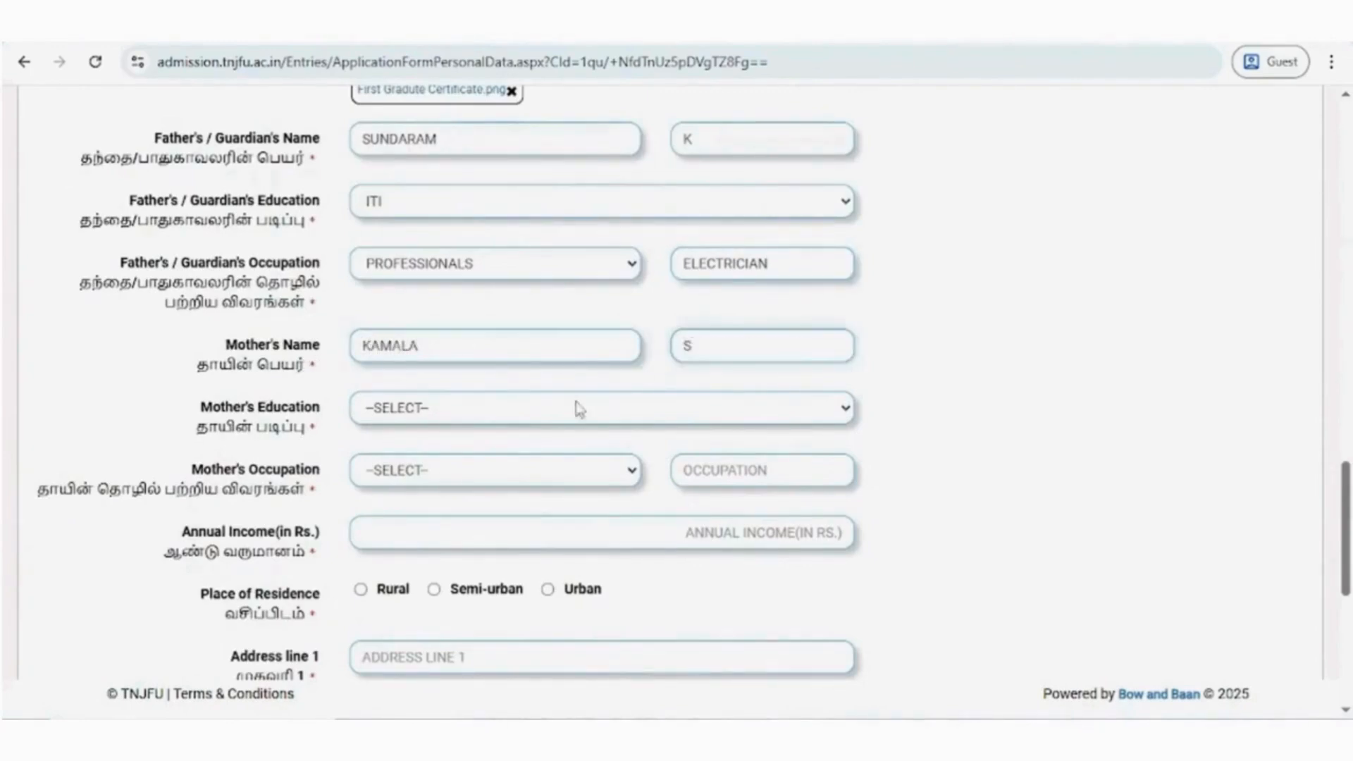
- Set the mother's education to DIPLOMA and her occupation to OTHERS with HOMEMAKER as the detail
left_click(574, 407)
left_click(431, 593)
left_click(459, 480)
left_click(414, 697)
left_click(698, 470)
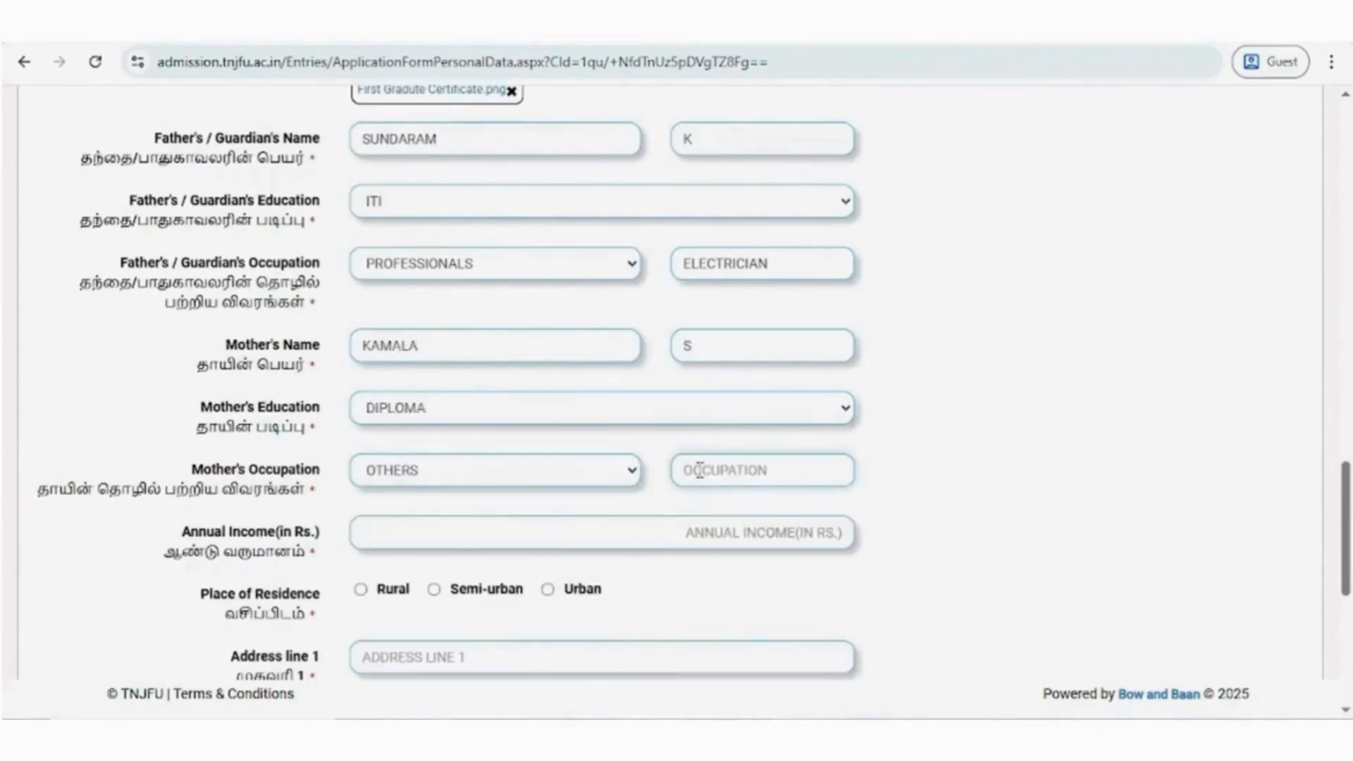
type("HOMEMAKER")
- Set the annual income to Rs. 300000 and the place of residence to Semi-urban
scroll(704, 470, "down", 2)
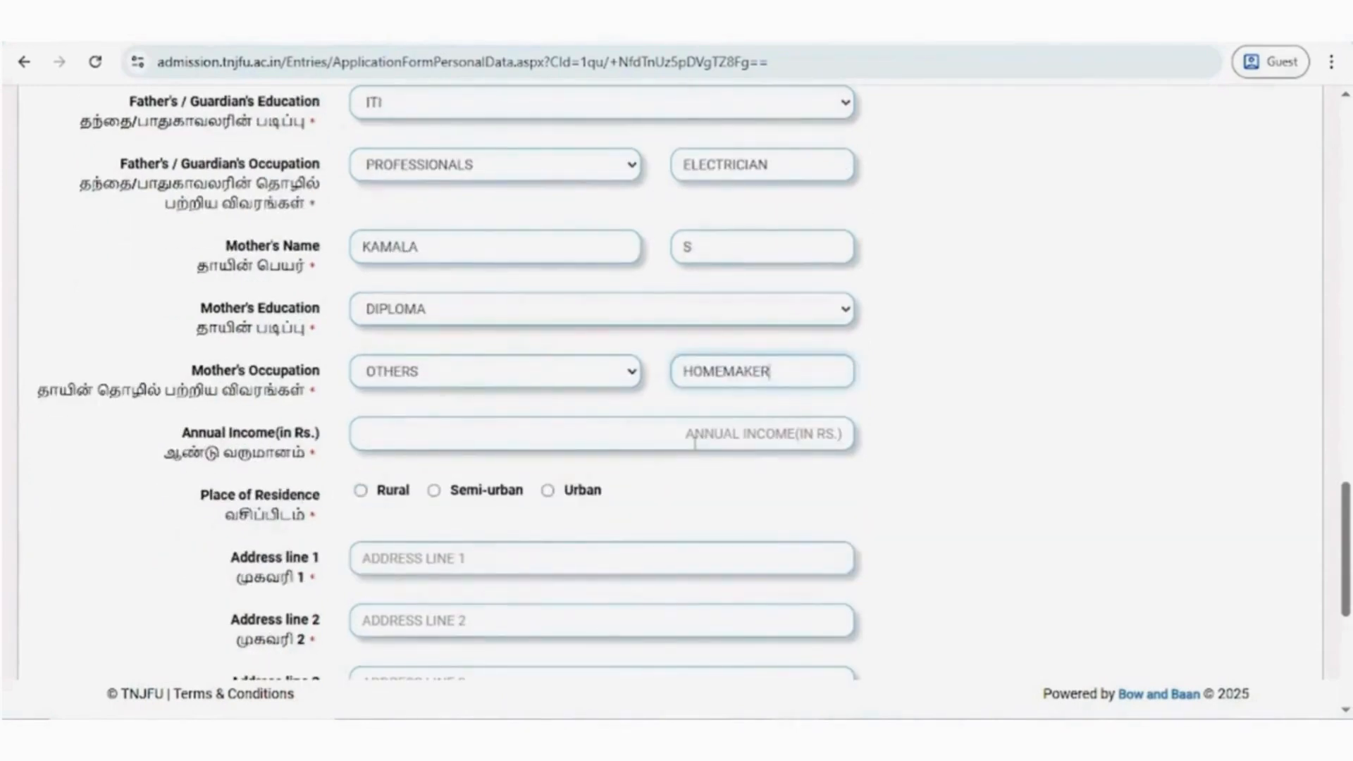
left_click(700, 435)
type("300000")
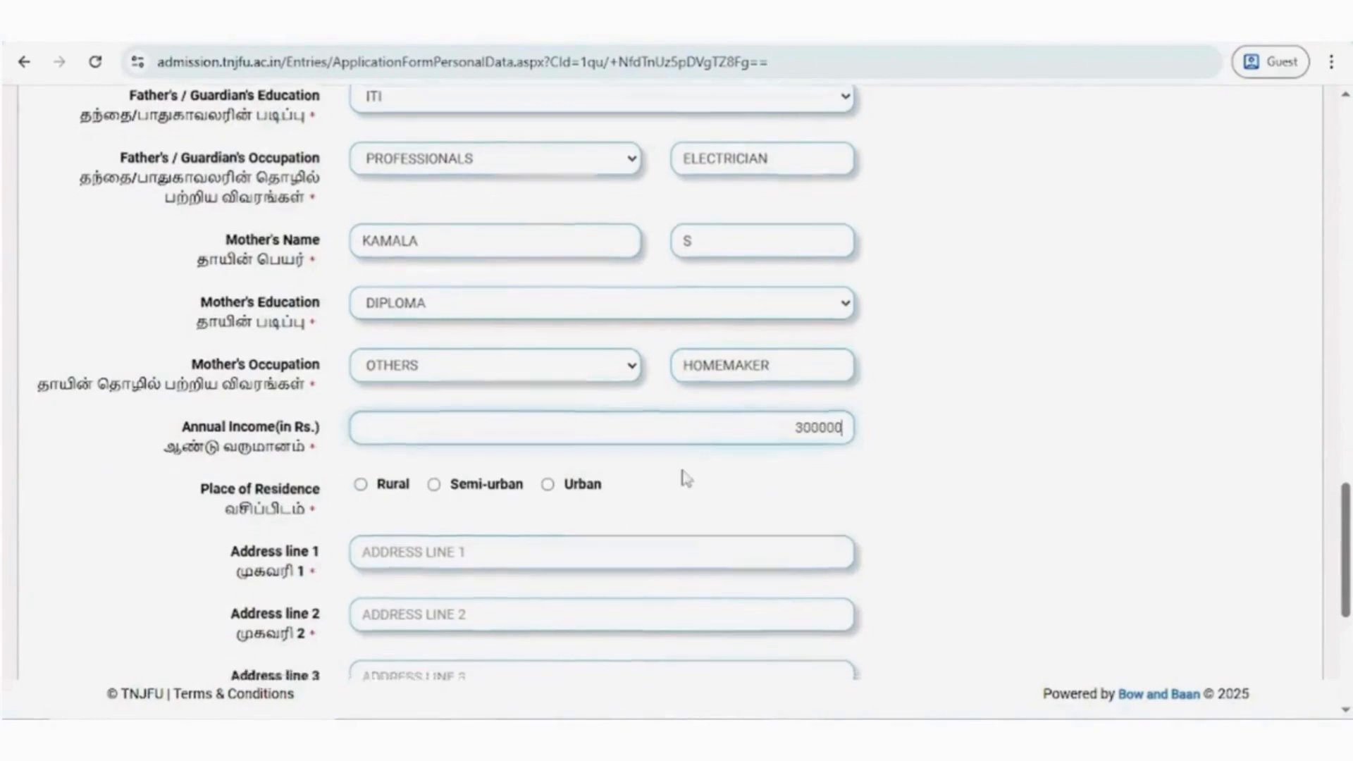
scroll(683, 474, "down", 2)
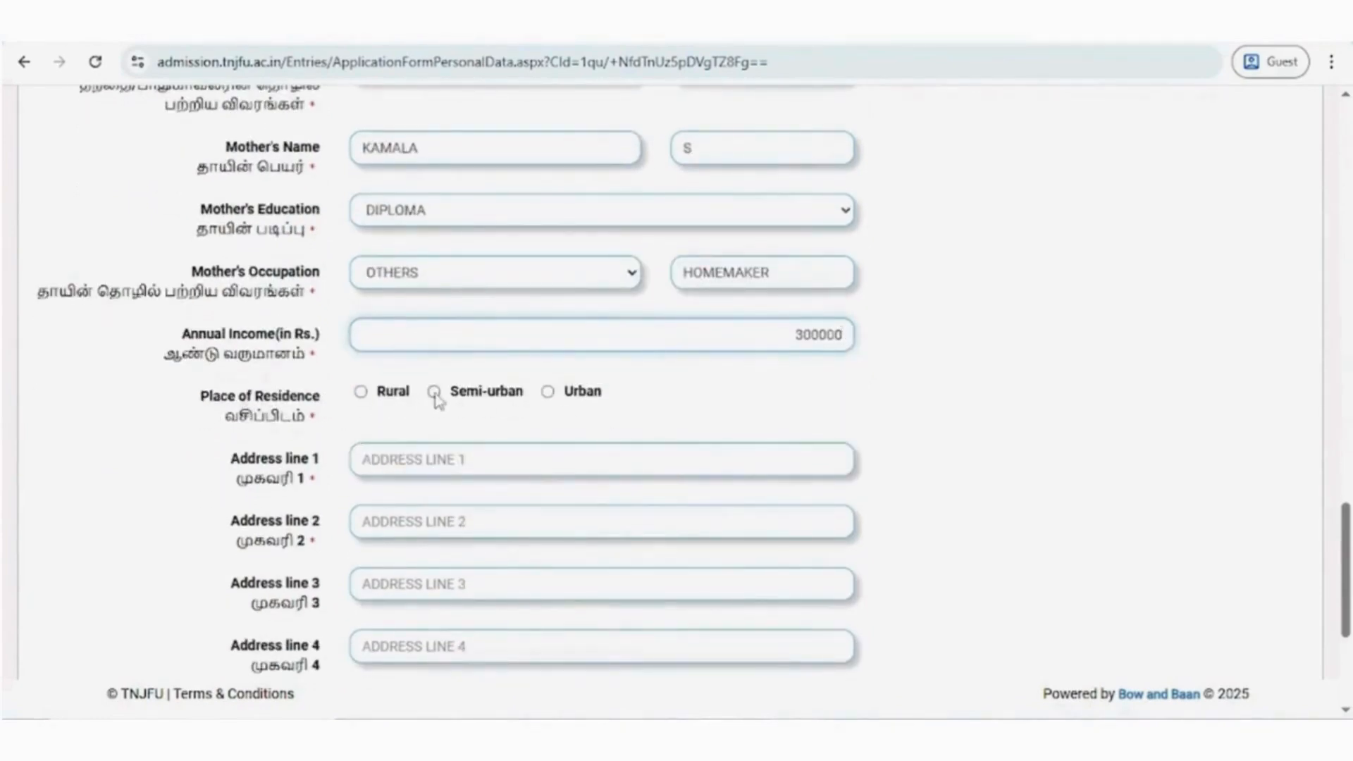
left_click(434, 392)
- Enter the candidate's house number in address line 1 and the street in address line 2
scroll(344, 422, "down", 2)
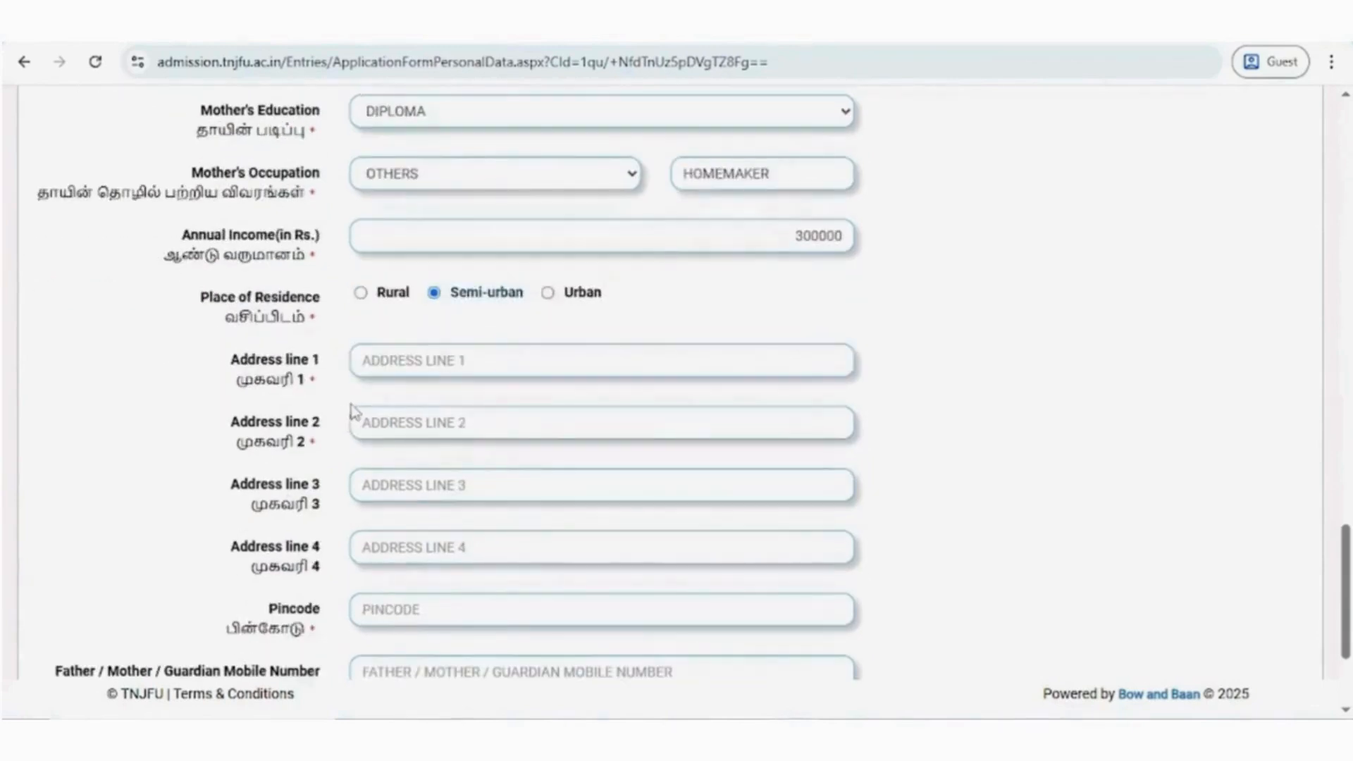
left_click(384, 363)
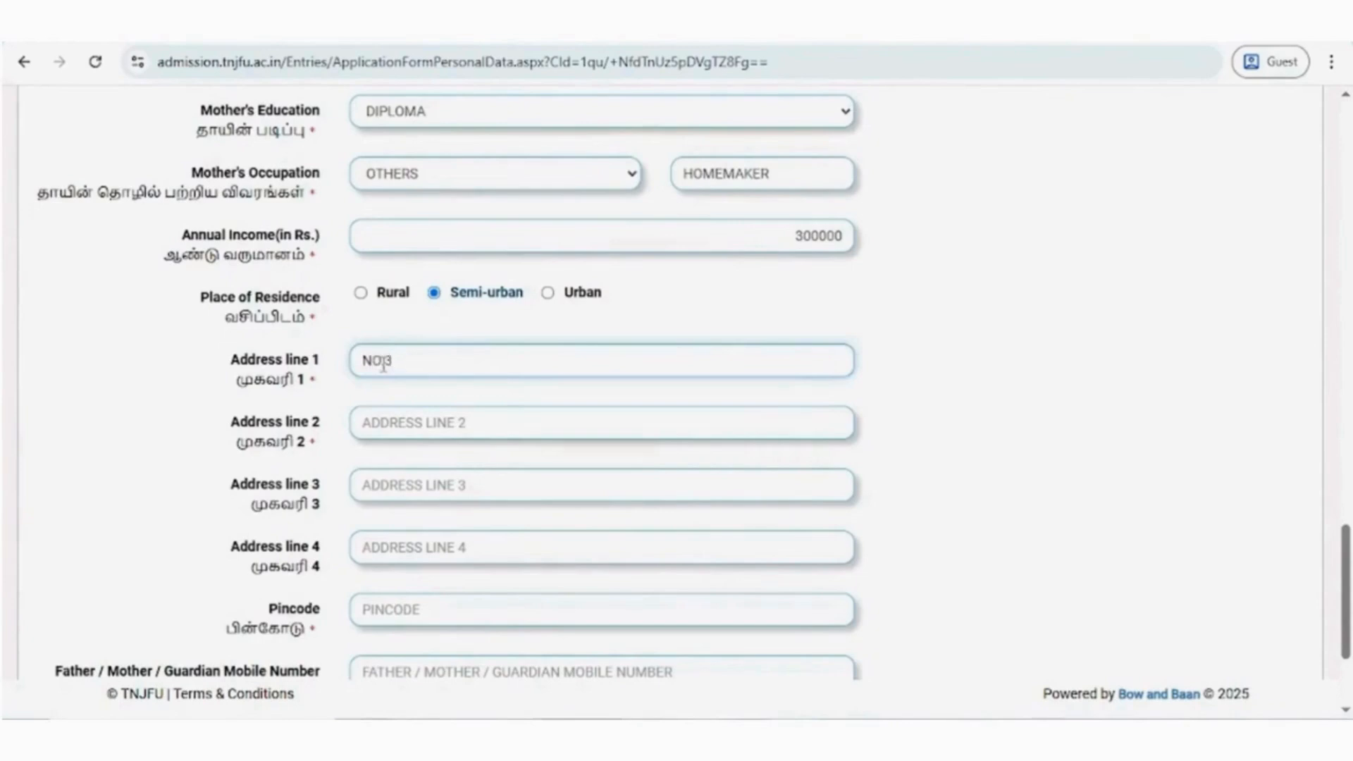
left_click(401, 427)
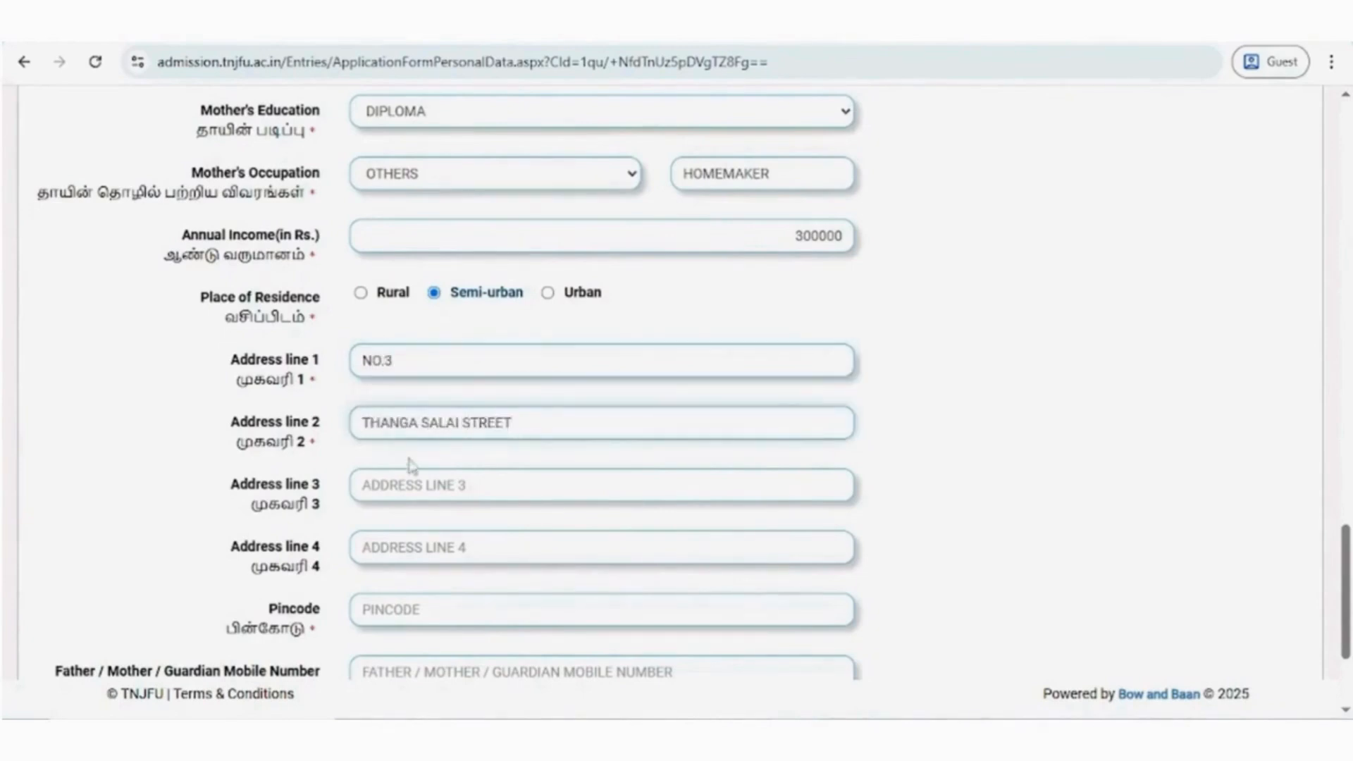
- Enter the candidate's town in address line 3, the district in address line 4, and the pincode
left_click(399, 483)
left_click(399, 553)
type("KARUR")
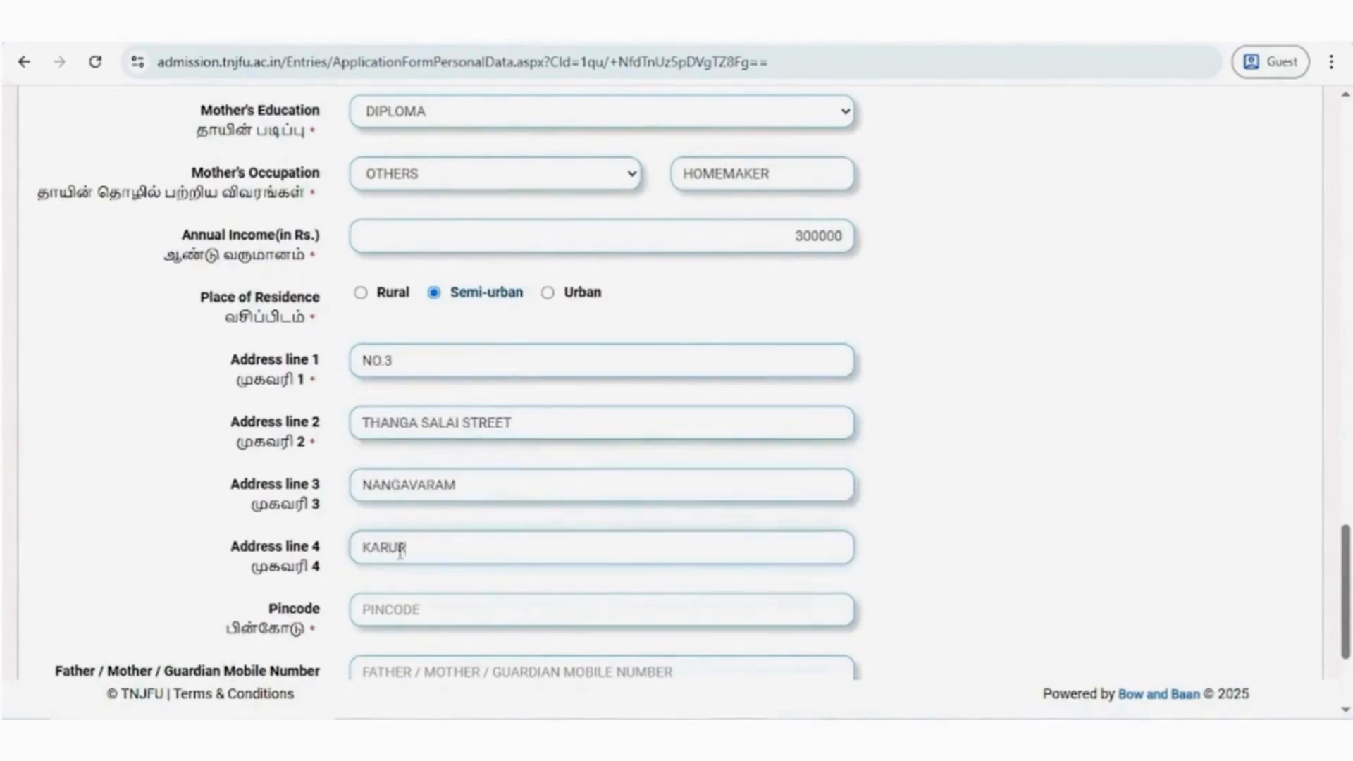
left_click(402, 602)
type("639118")
key("Tab")
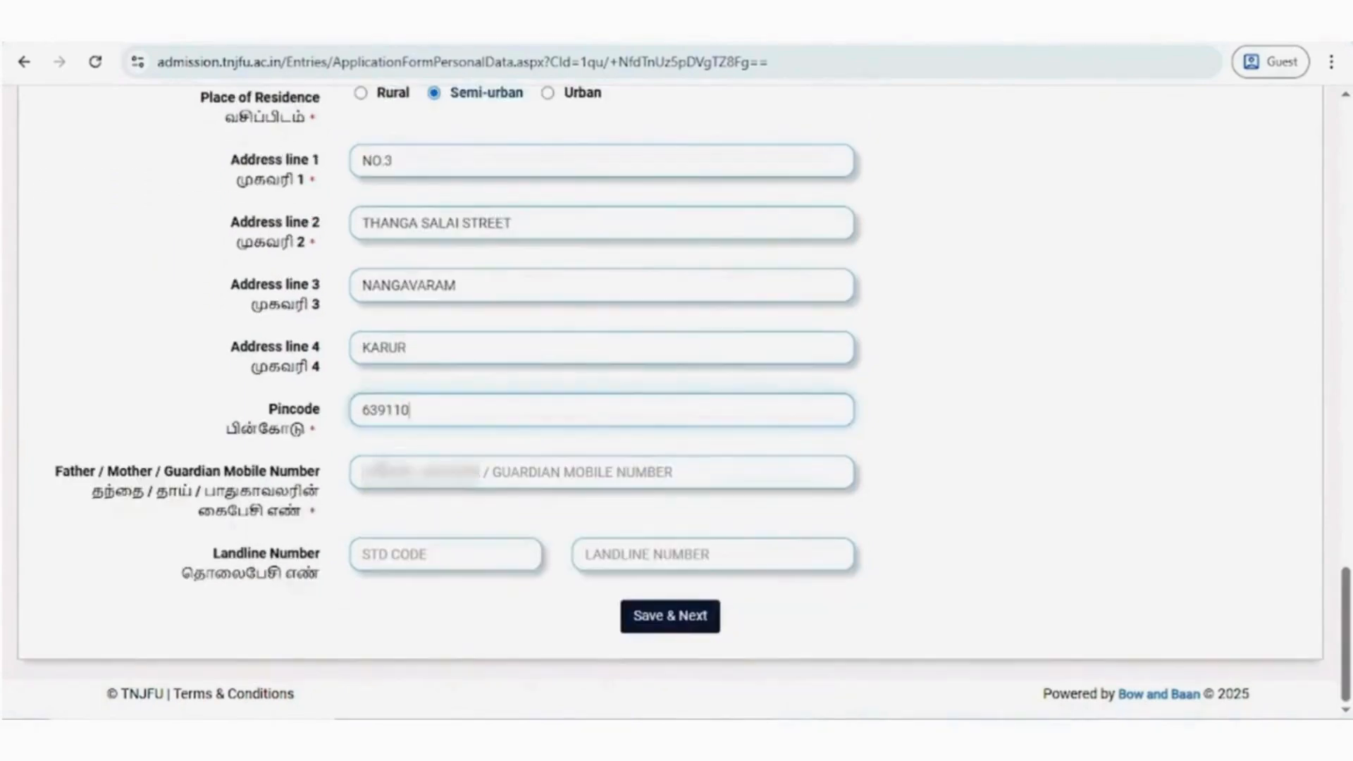
- Fill in the parent's mobile number and the landline STD code and number, and save the personal data
type("9999999999")
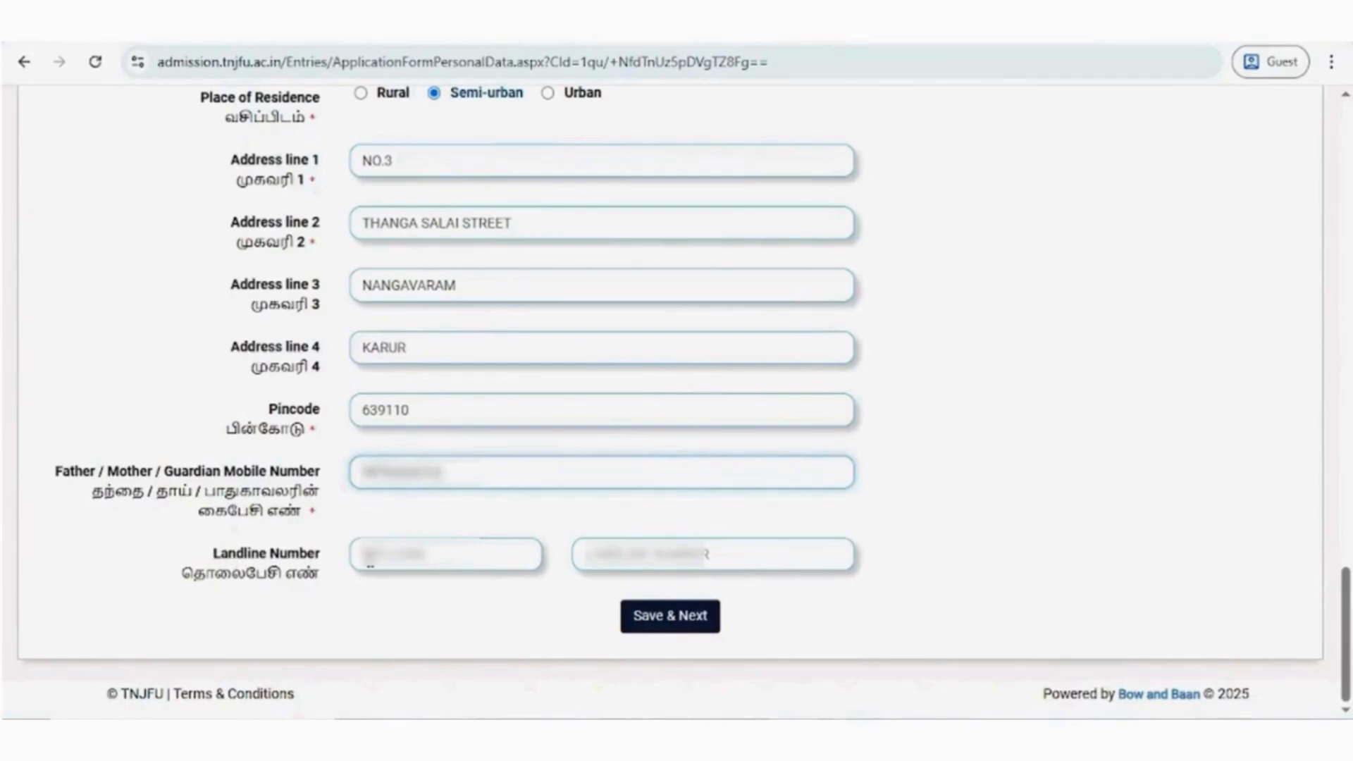
left_click(371, 558)
type("0432")
key("Tab")
type("12345")
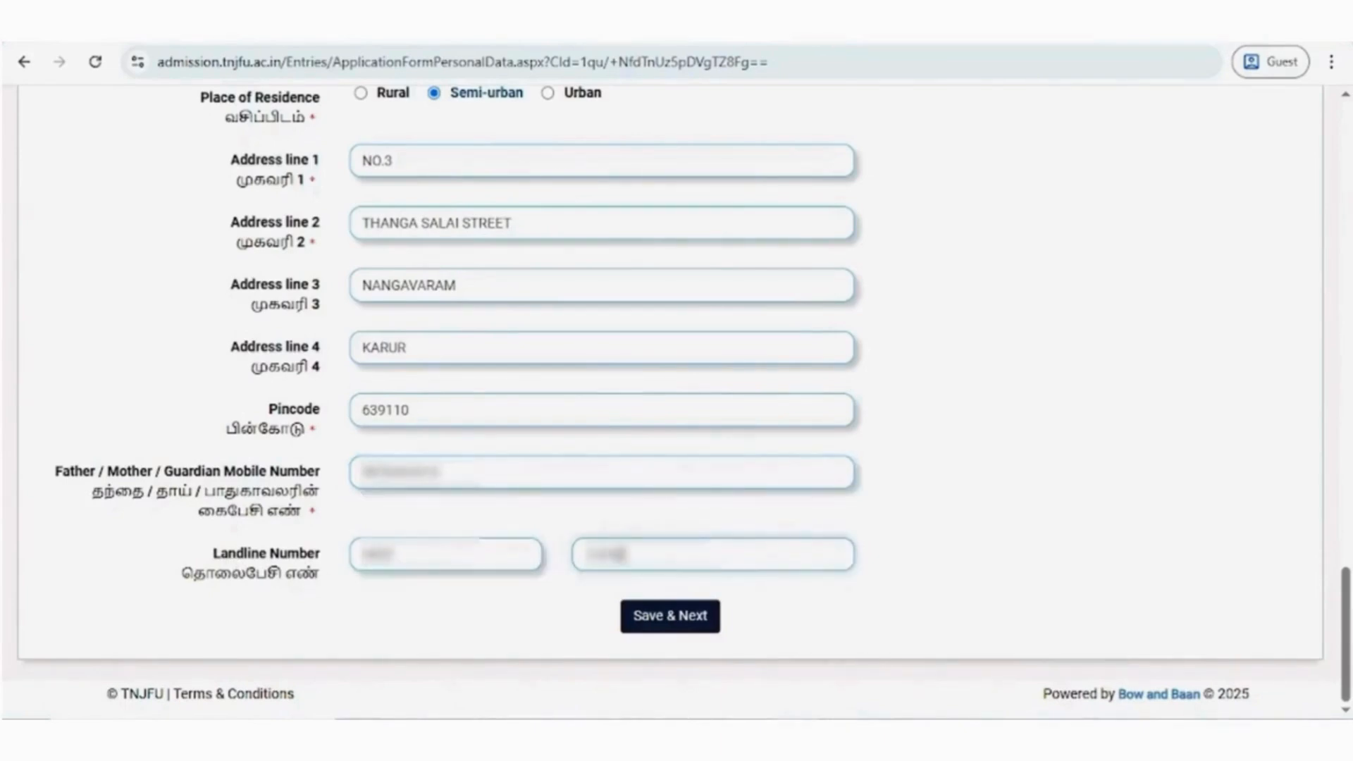
left_click(673, 624)
left_click(532, 414)
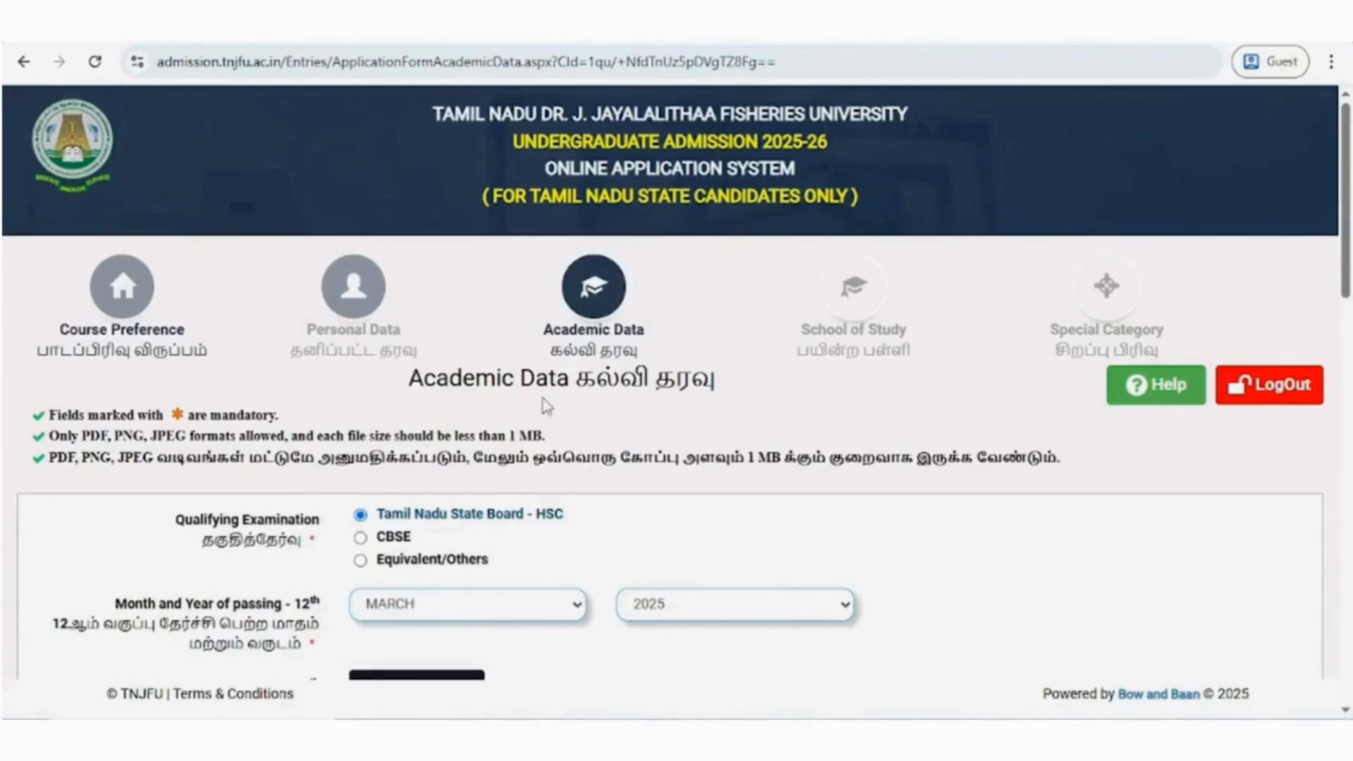
- Choose Tamil Nadu State Board - HSC as the qualifying examination and set the 12th passing date to APRIL 2025
scroll(458, 427, "down", 1)
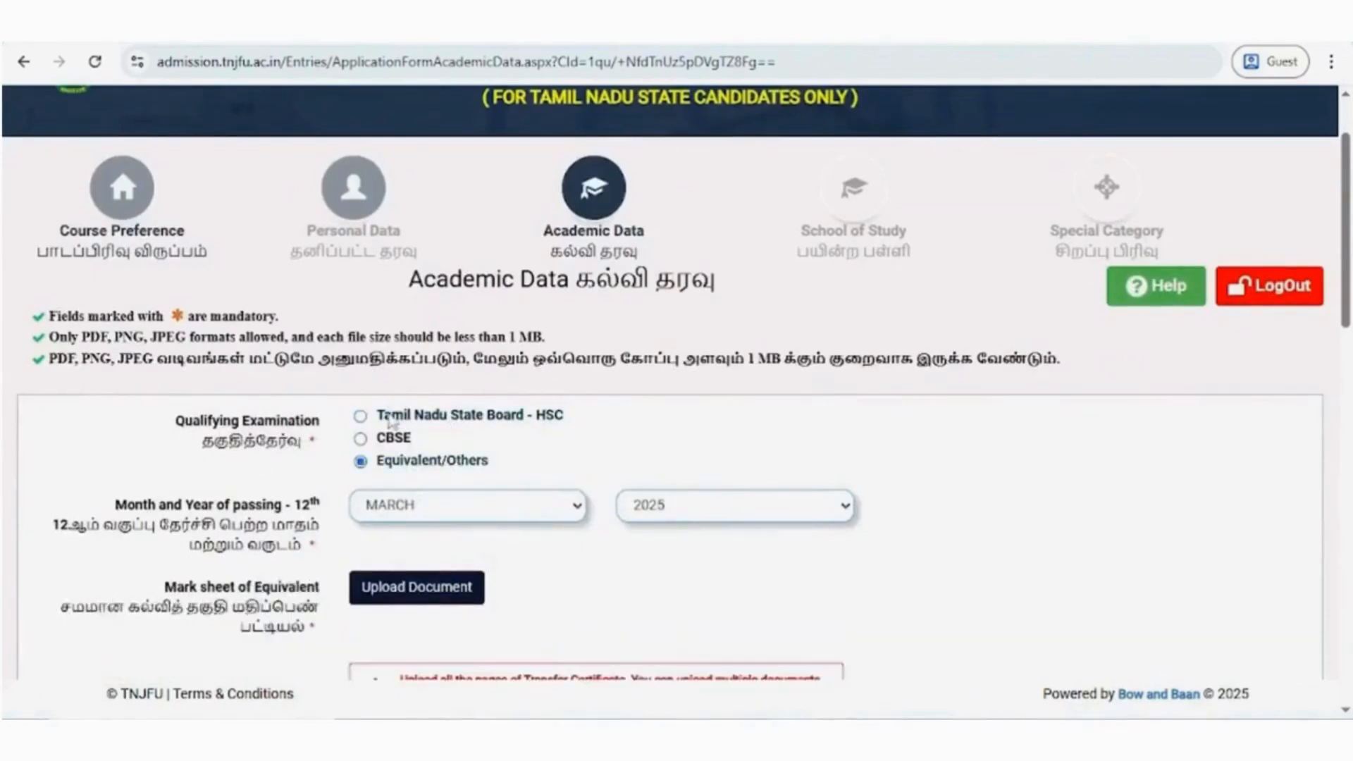
left_click(391, 421)
scroll(392, 416, "down", 3)
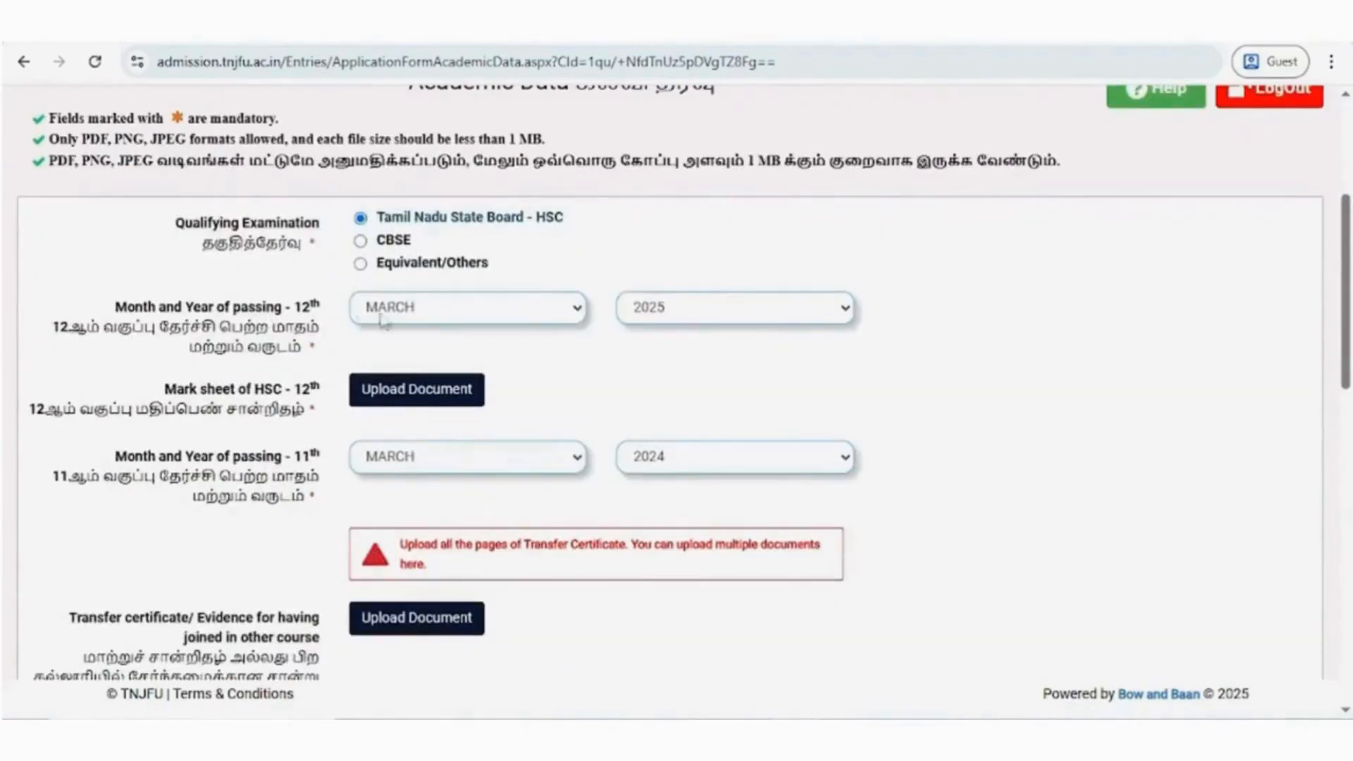
left_click(389, 310)
left_click(411, 438)
left_click(676, 316)
left_click(568, 389)
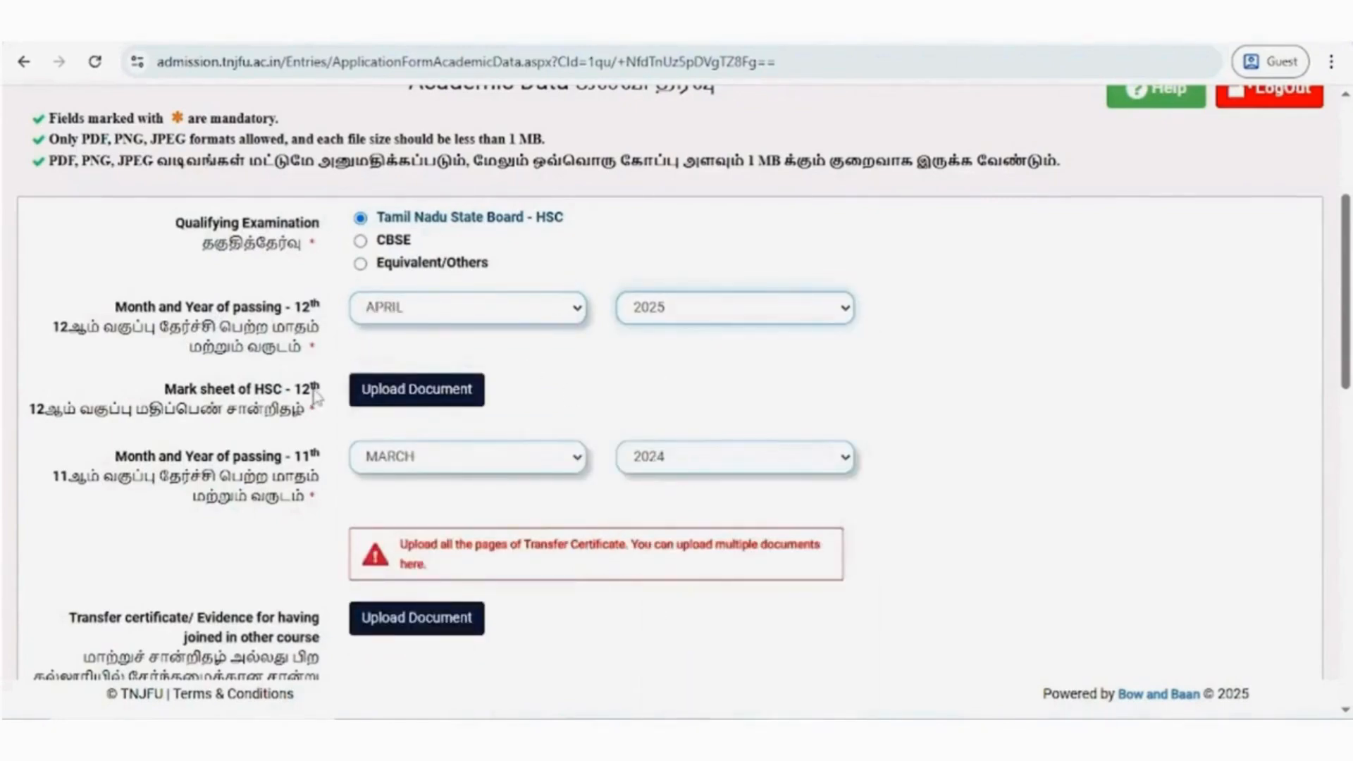
- Upload the 12th Marksheet file as the HSC 12th mark sheet
left_click(393, 398)
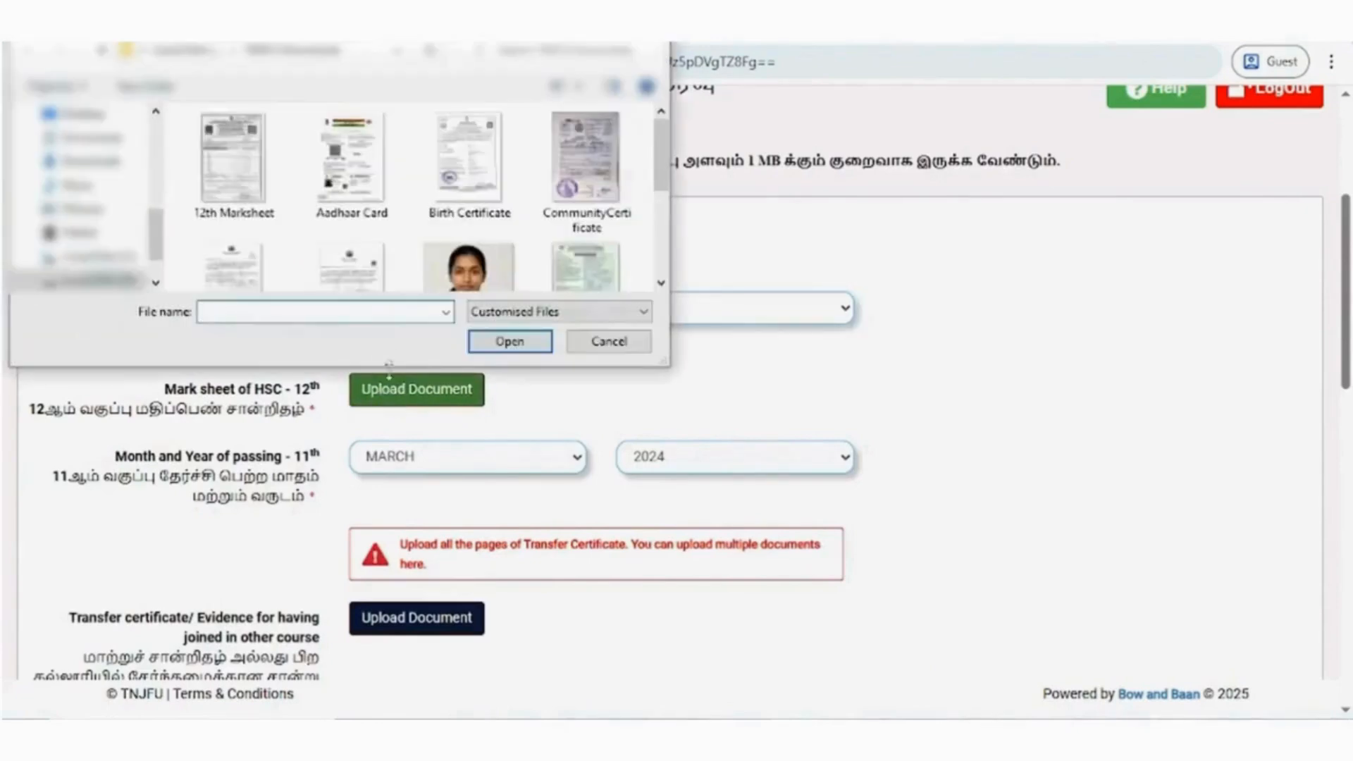
left_click(244, 192)
left_click(500, 345)
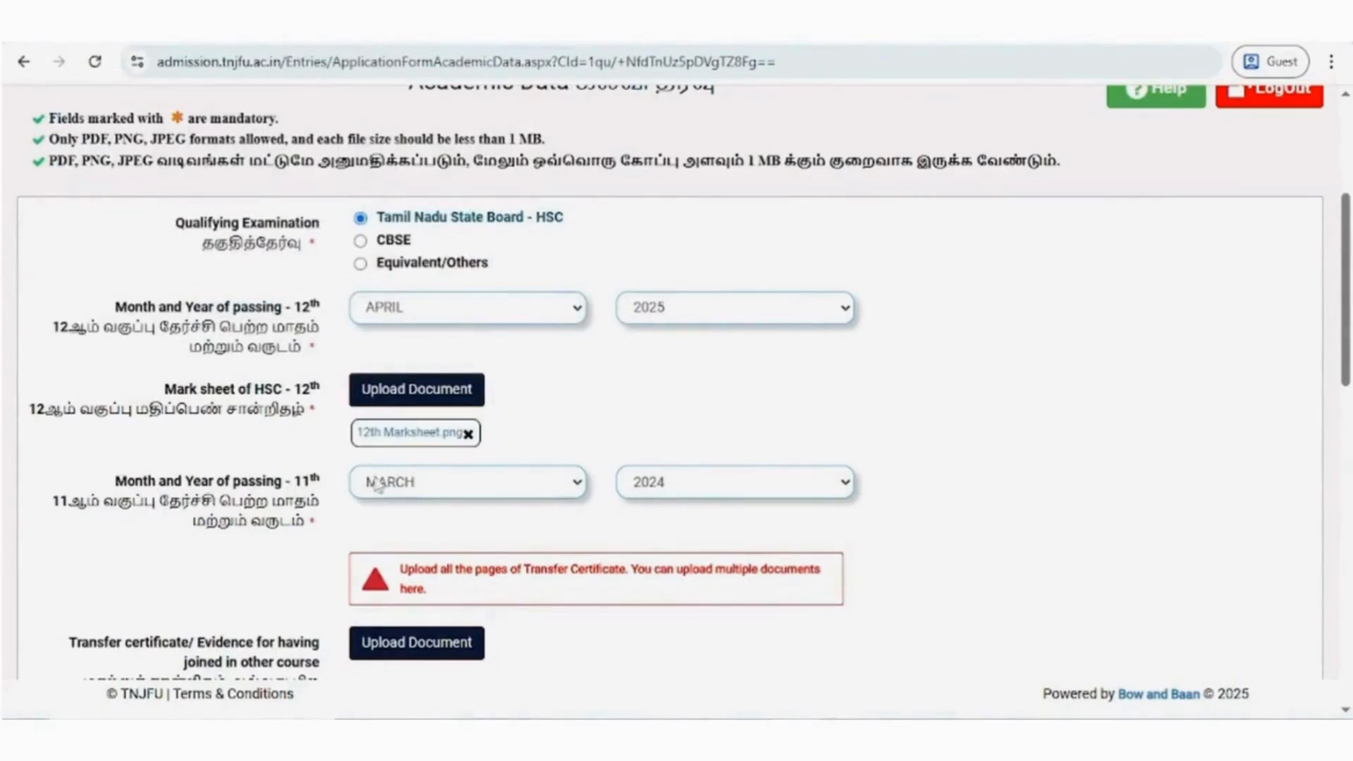
- Set the 11th month and year of passing to APRIL 2024
left_click(458, 482)
left_click(438, 255)
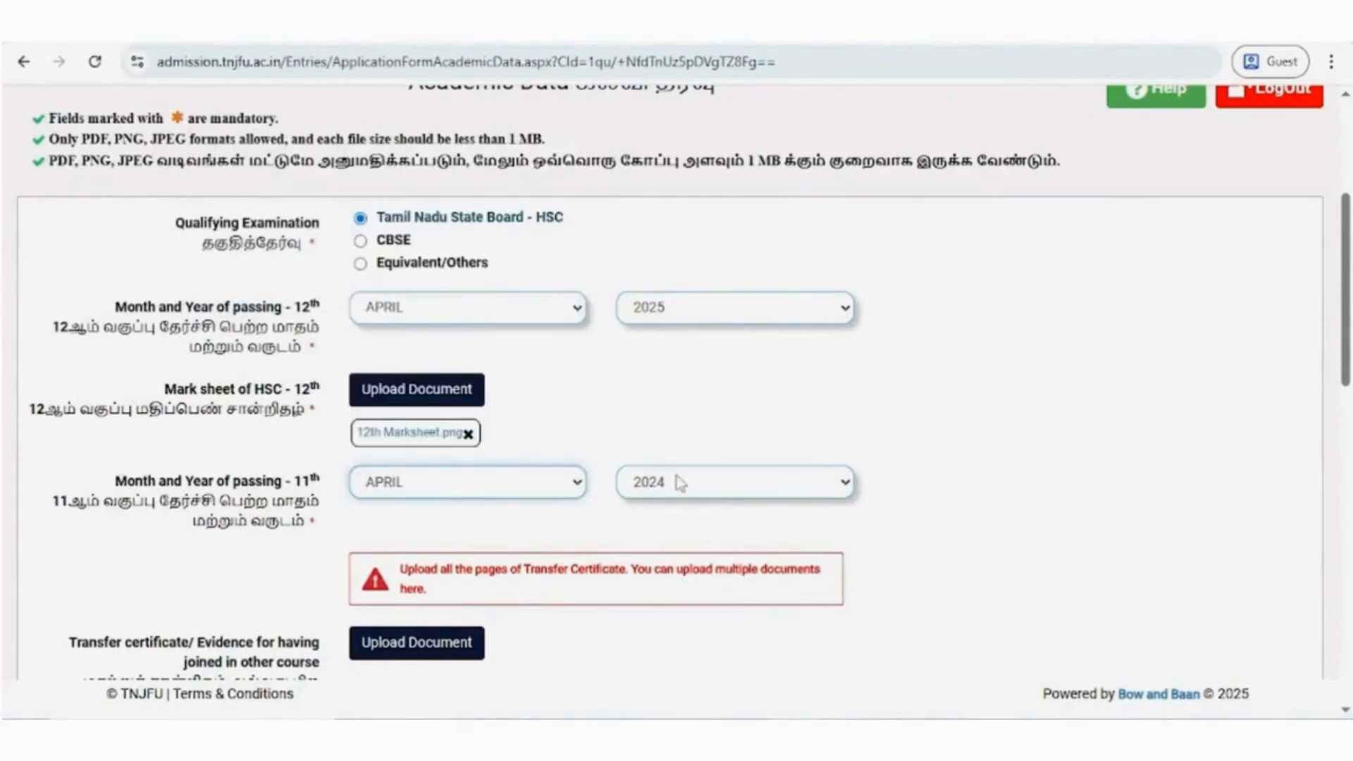
left_click(680, 484)
left_click(668, 430)
- Upload both Transfer Certificate pg1 and Transfer Certificate pg2 as the transfer certificate documents
scroll(459, 525, "down", 4)
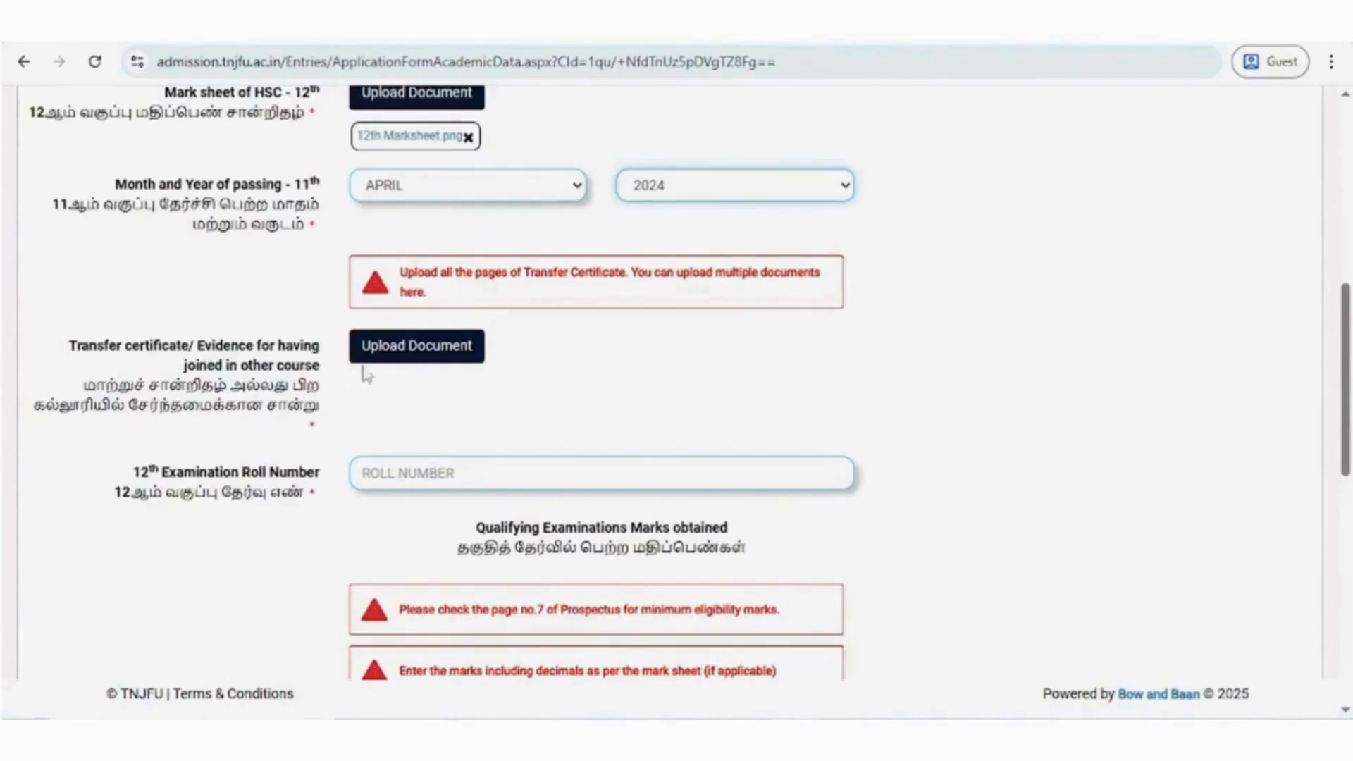
left_click(395, 353)
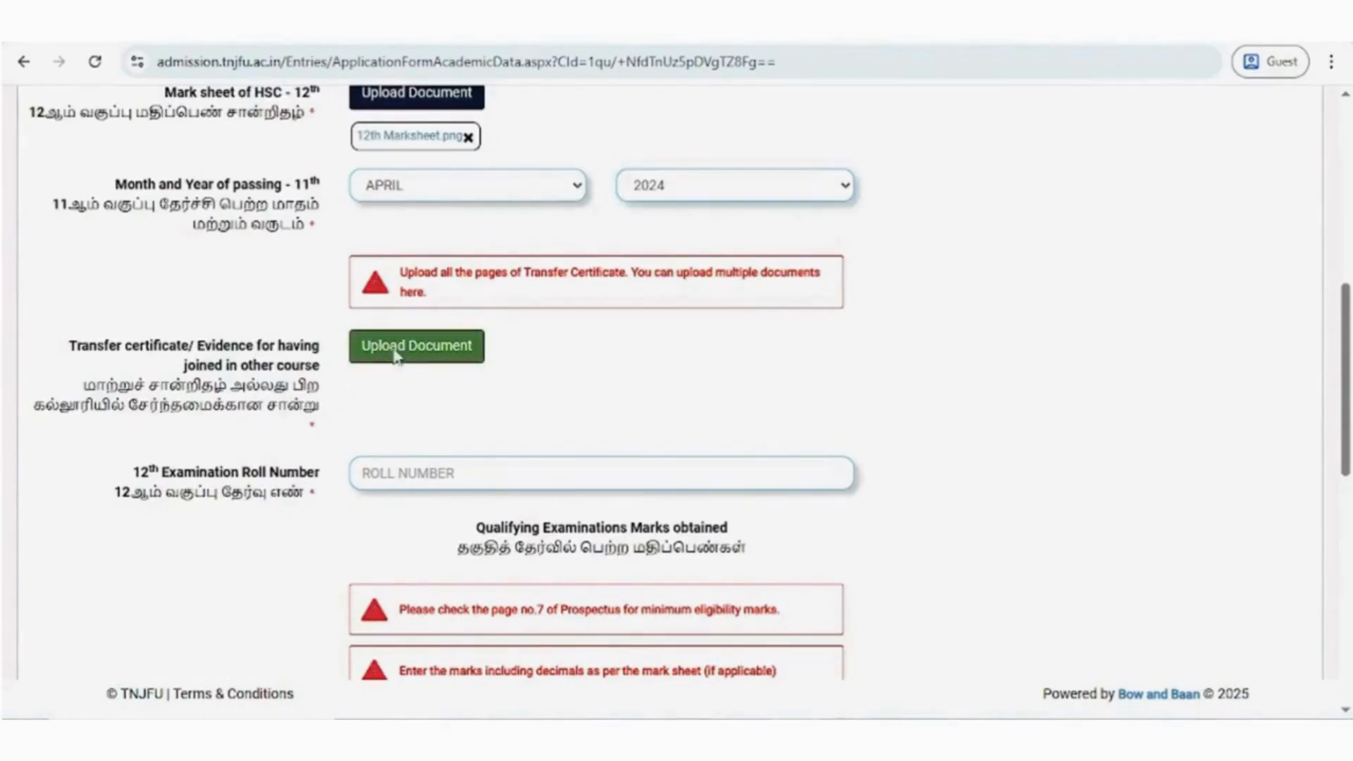
scroll(491, 174, "down", 2)
left_click(586, 166)
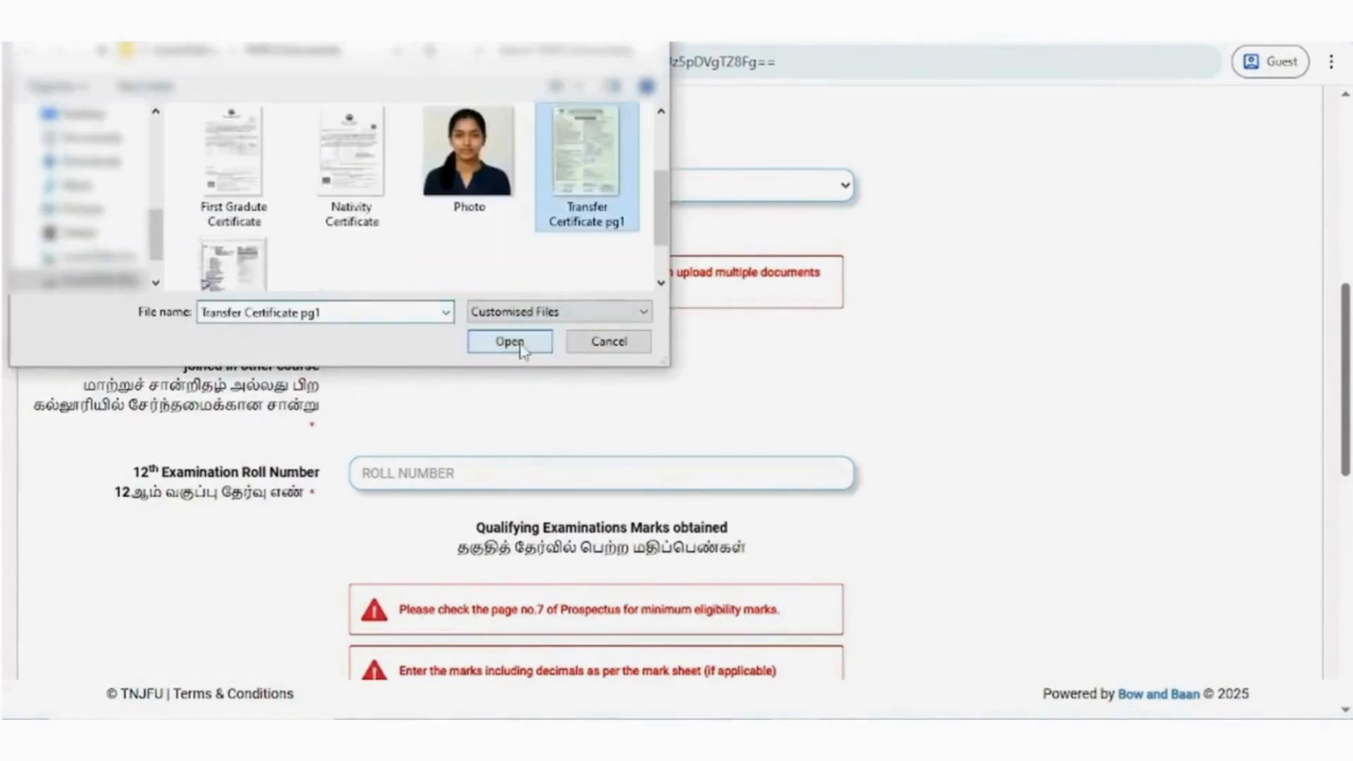
left_click(519, 346)
left_click(454, 352)
scroll(394, 211, "down", 3)
left_click(246, 229)
left_click(501, 344)
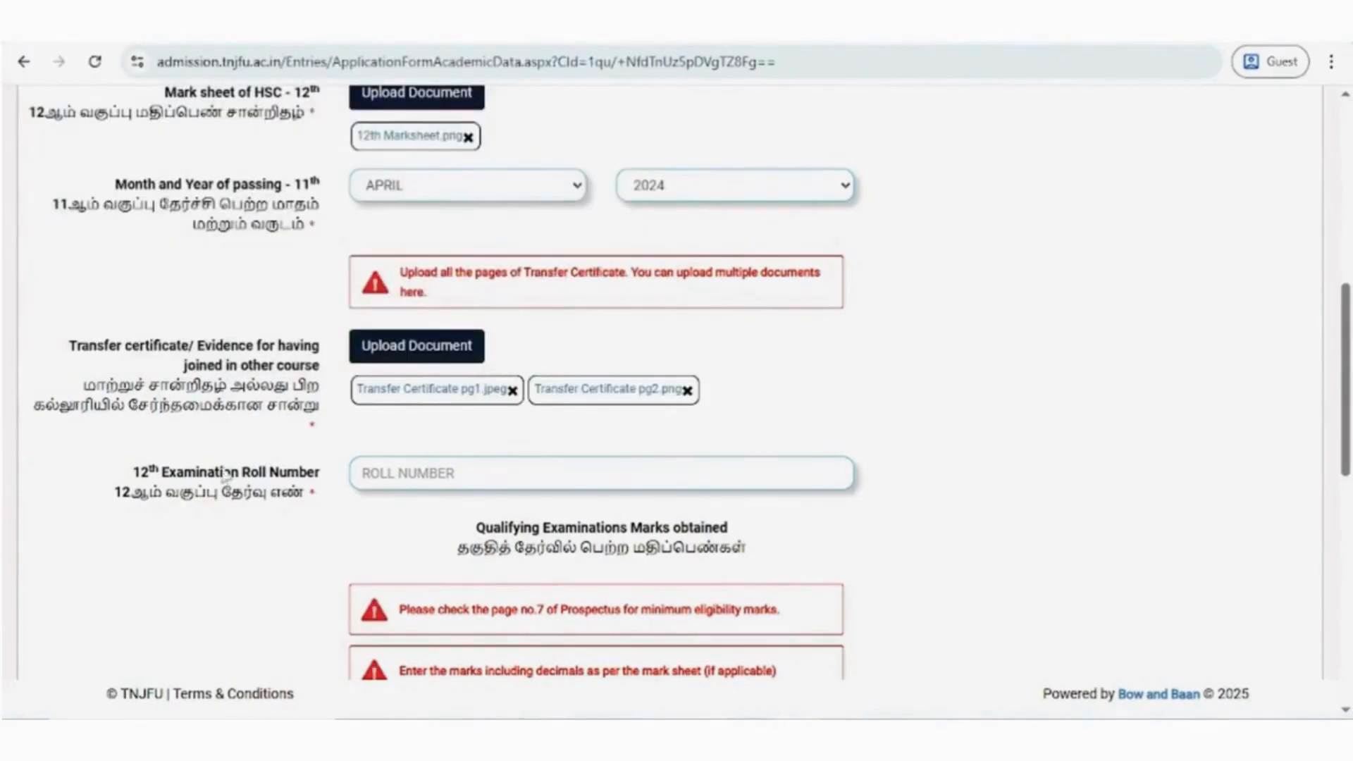
- Fill in the 12th examination roll number and enter the Language marks as 80 out of 100
left_click(383, 474)
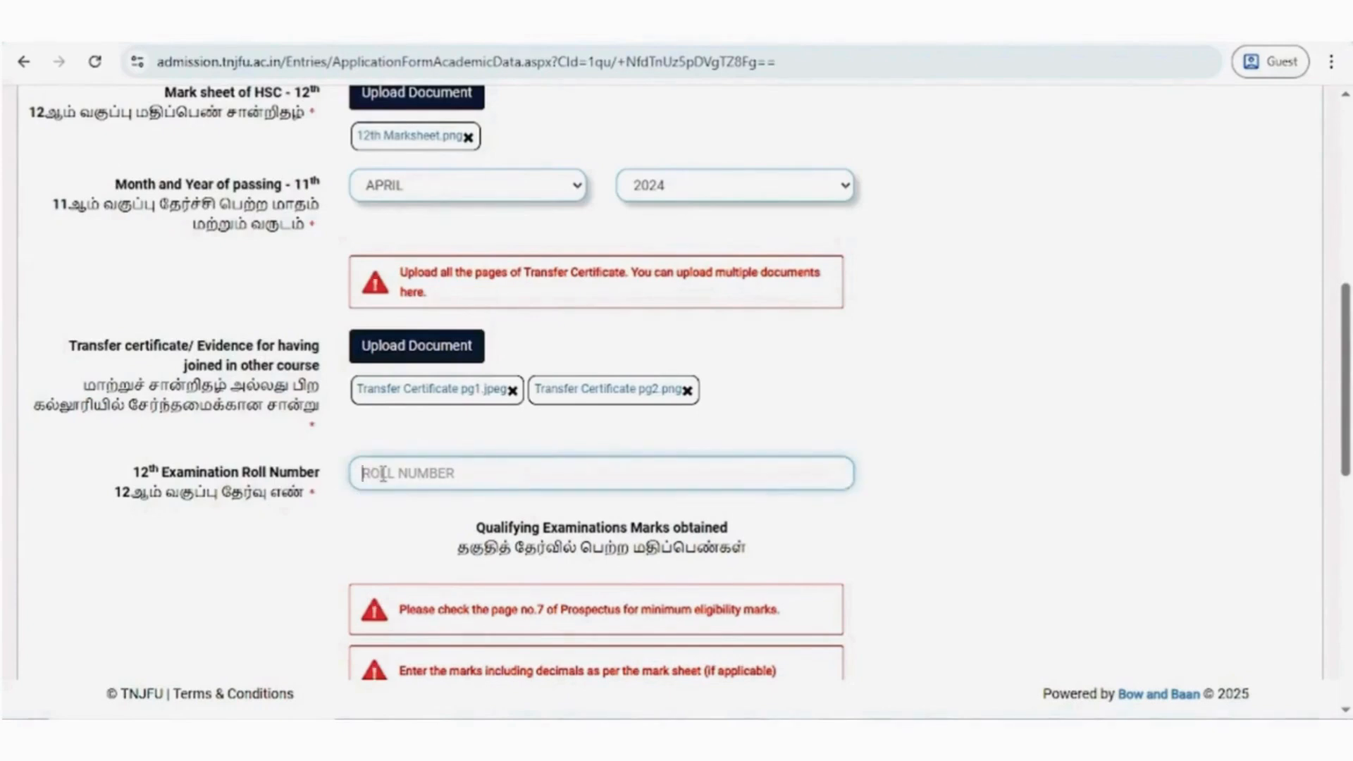
type("1234567")
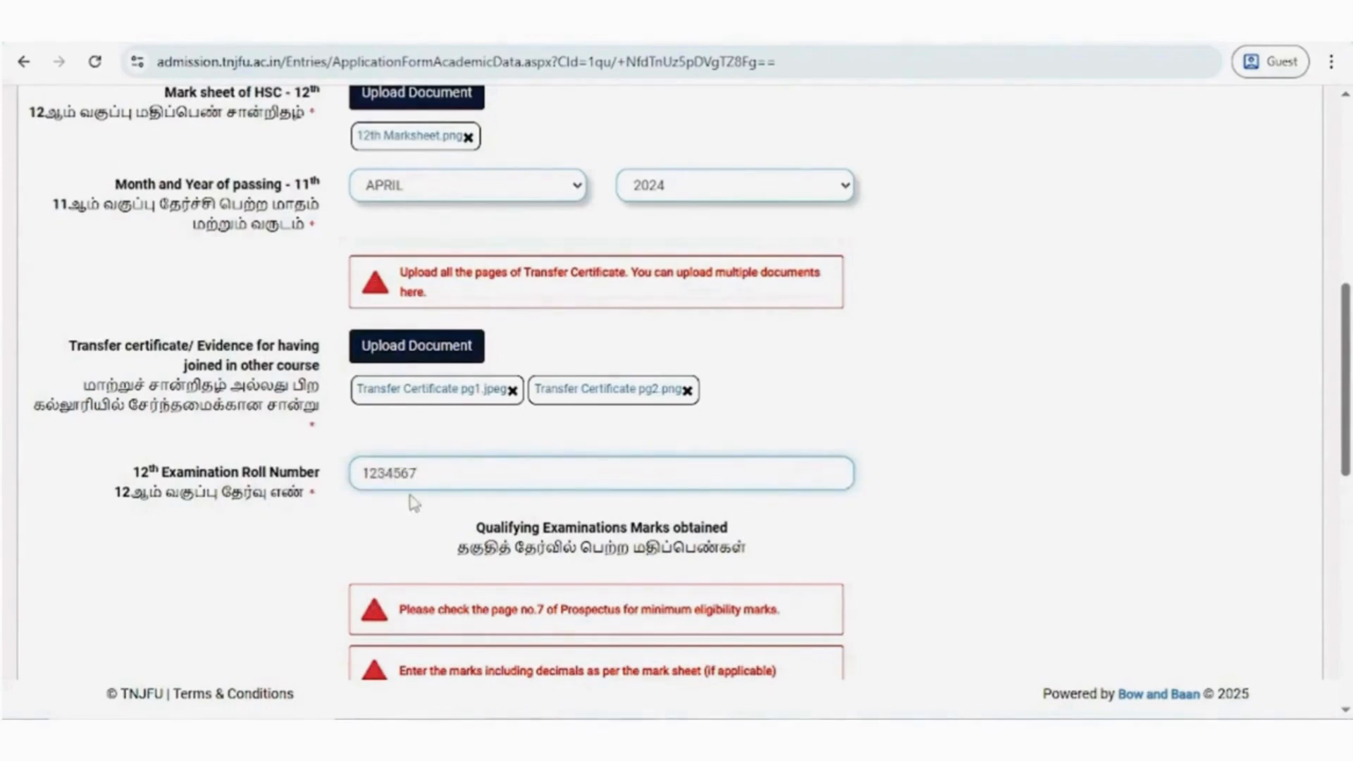
scroll(413, 504, "down", 5)
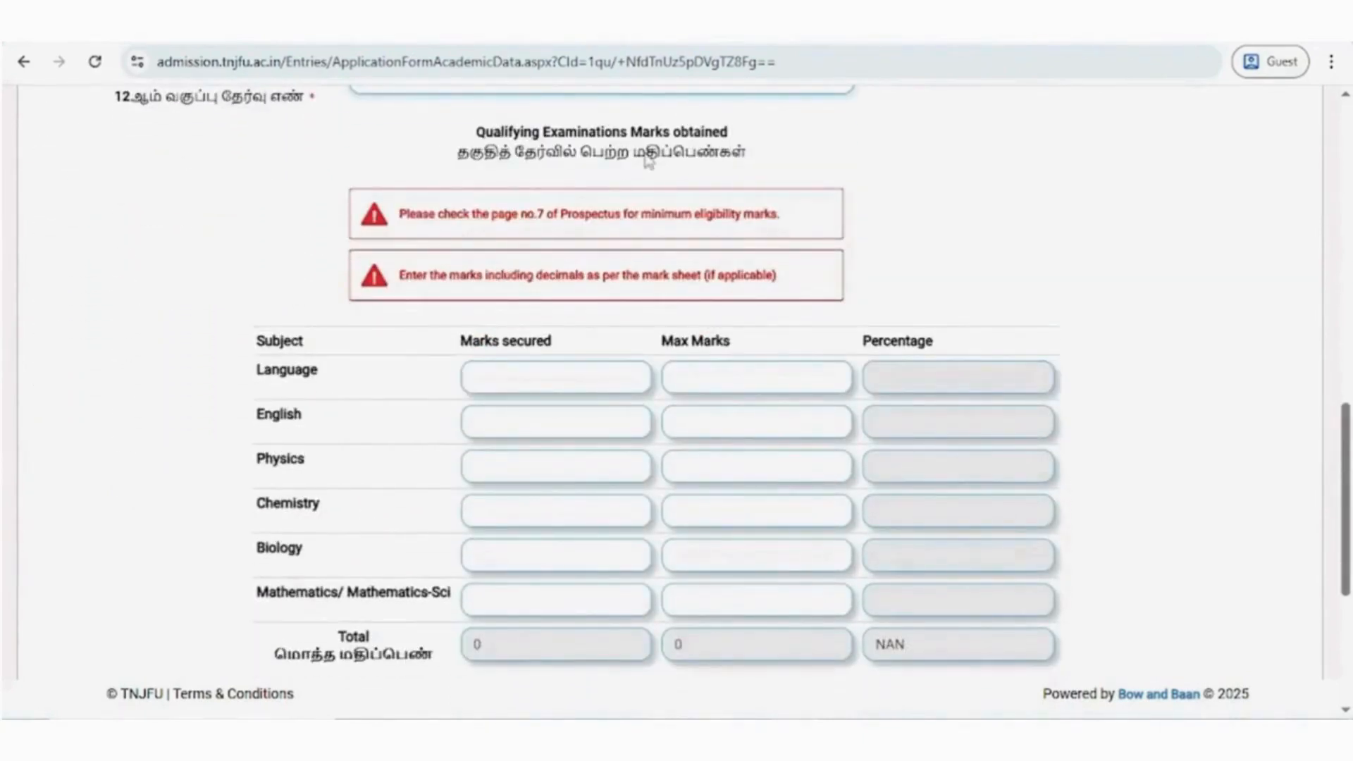
left_click(481, 381)
type("80")
left_click(694, 378)
type("100")
- Enter marks out of 100 for the remaining subjects: English 82, Physics 95, Chemistry 87, Biology 94 and Mathematics 100
left_click(536, 422)
type("82")
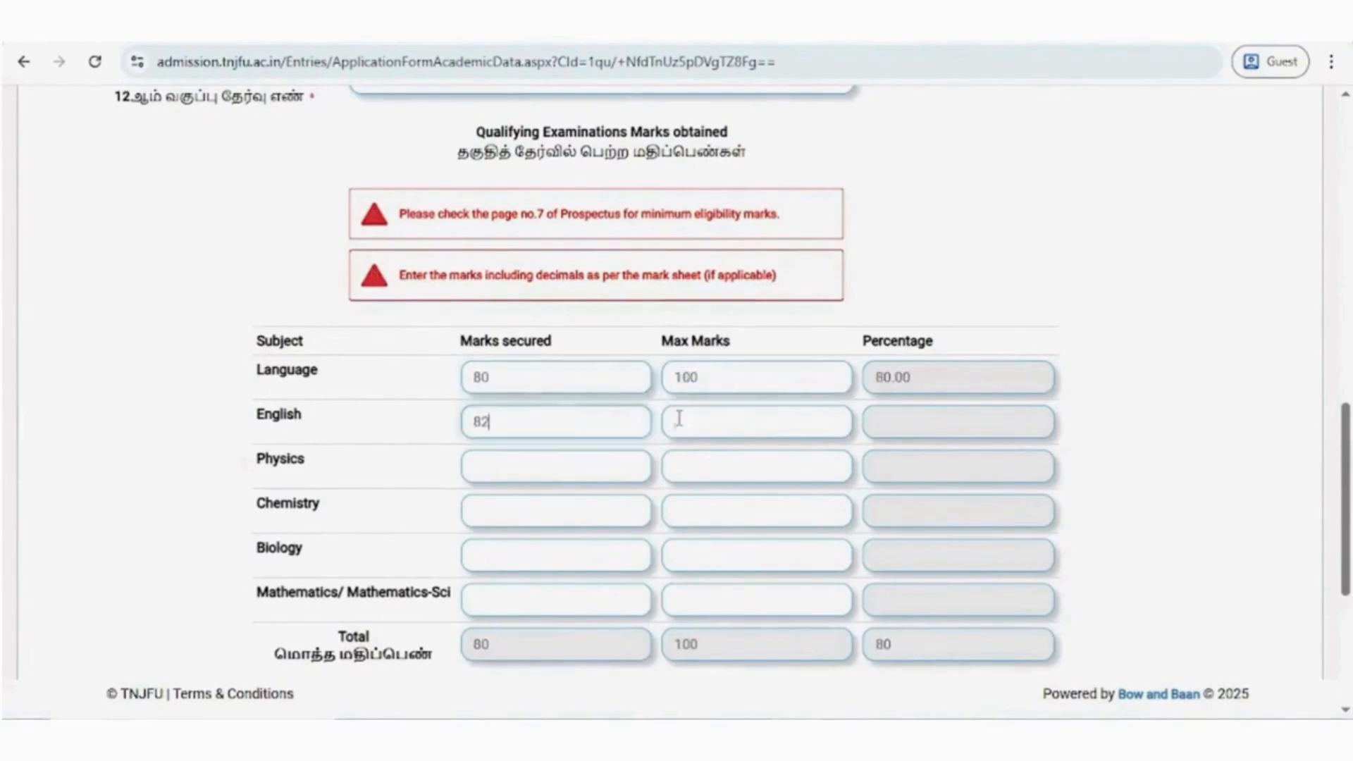
left_click(681, 421)
type("1000")
left_click(494, 555)
type("94")
left_click(695, 553)
type("100")
left_click(494, 600)
type("100")
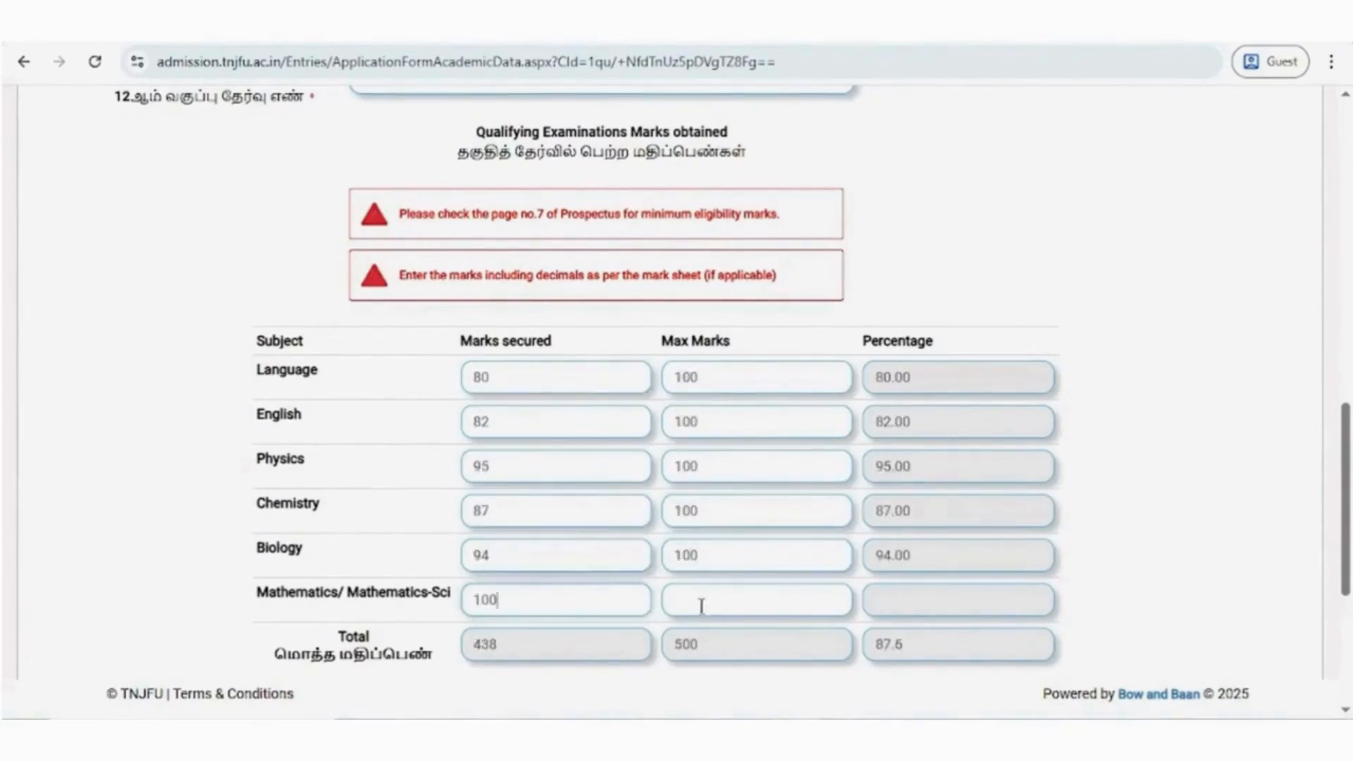
left_click(701, 603)
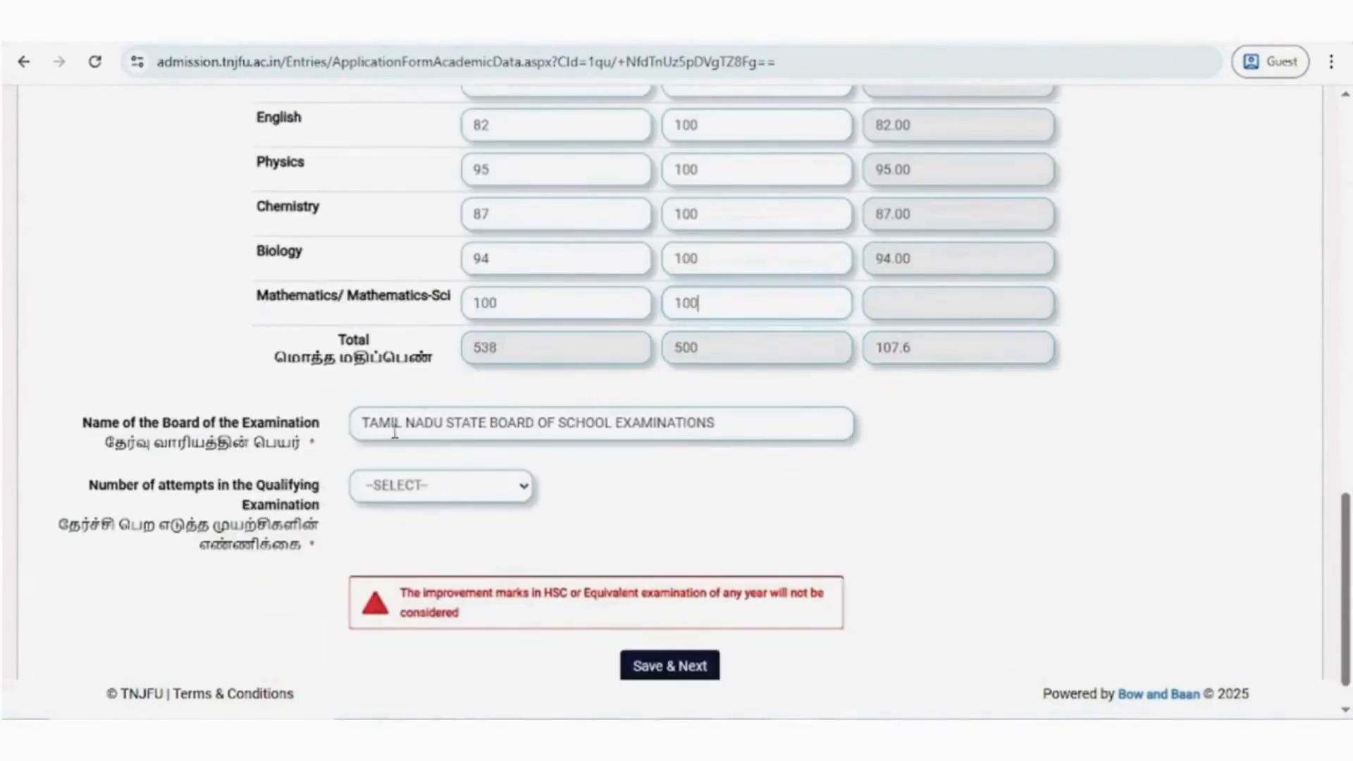
- Replace the examination board name with TAMILNADU STATE BOARD OF EXAMINATION and set the number of attempts to 1
triple_click(431, 424)
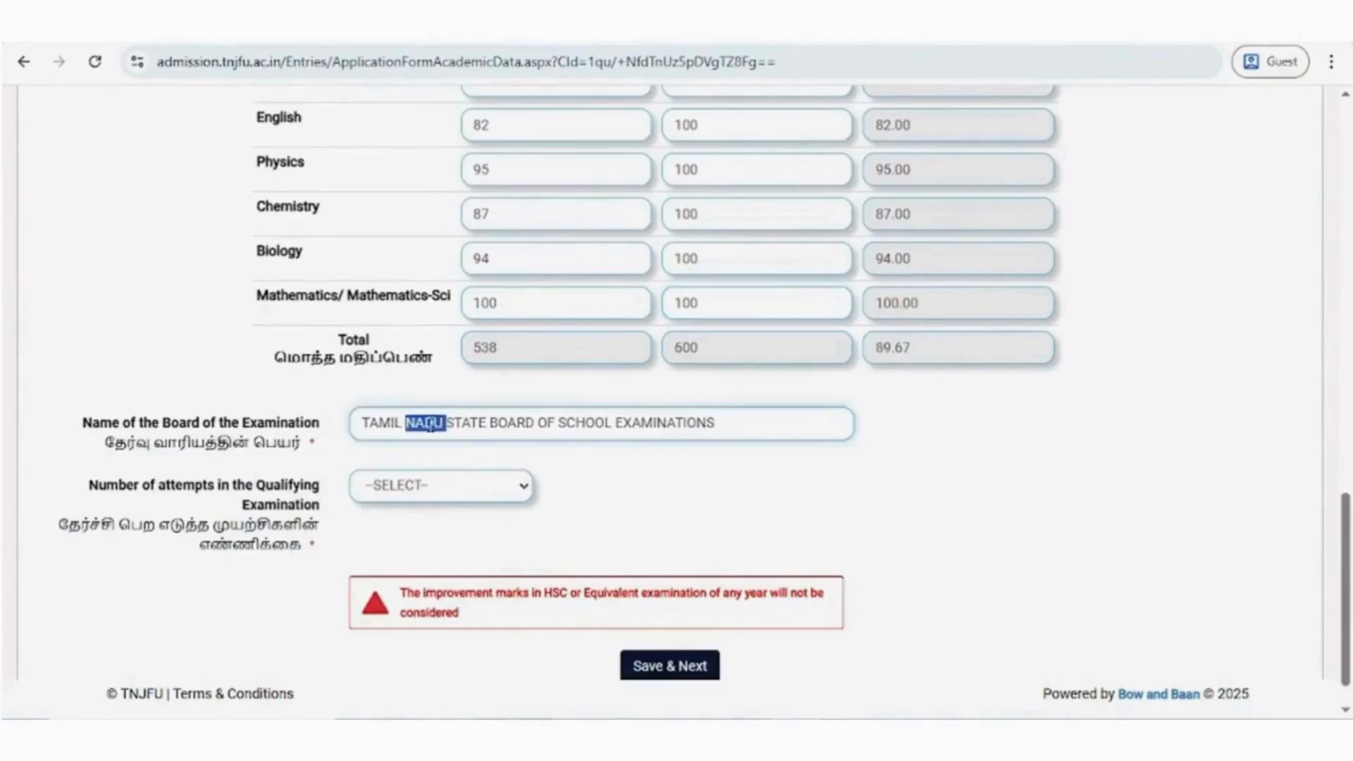
type("TAMILNADU STAT")
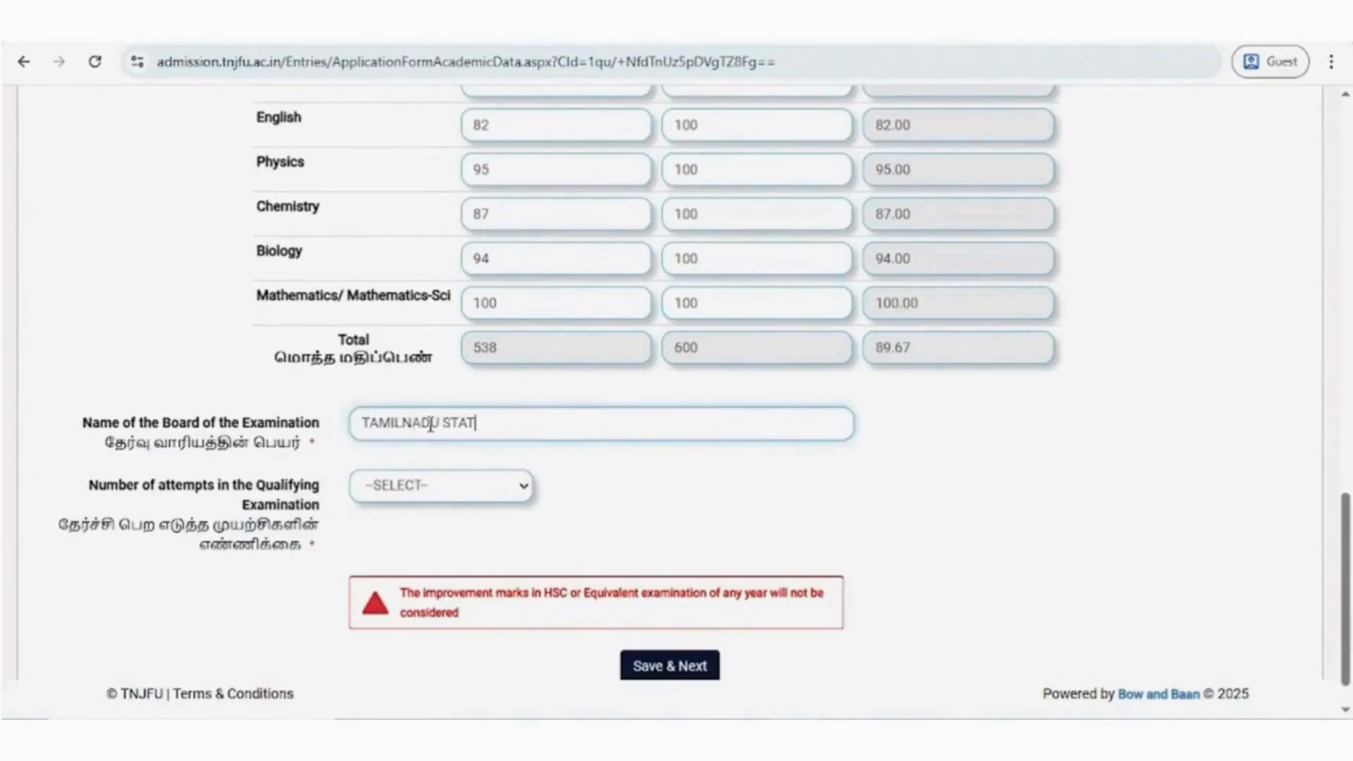
type("E BOARD OF T")
type("XAMINA")
type("TI")
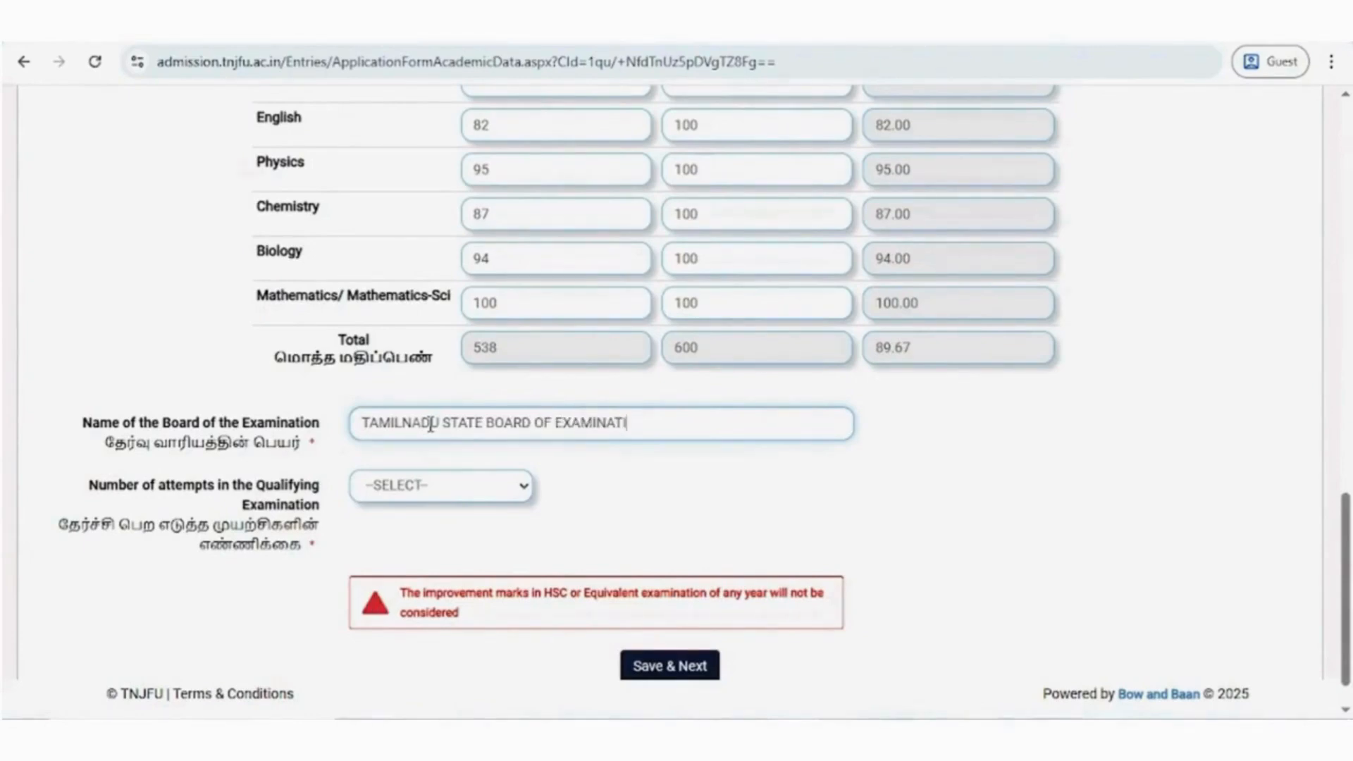
type("ON")
left_click(392, 495)
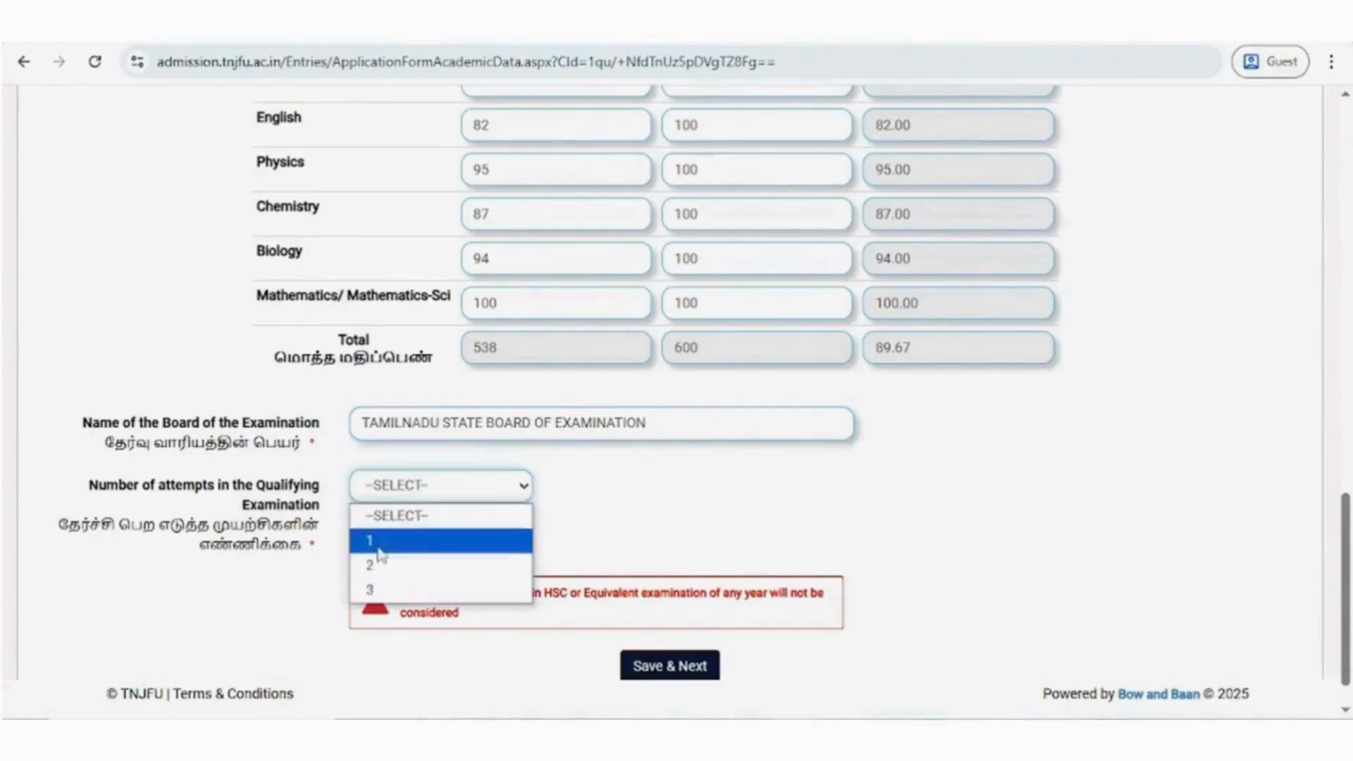
left_click(374, 544)
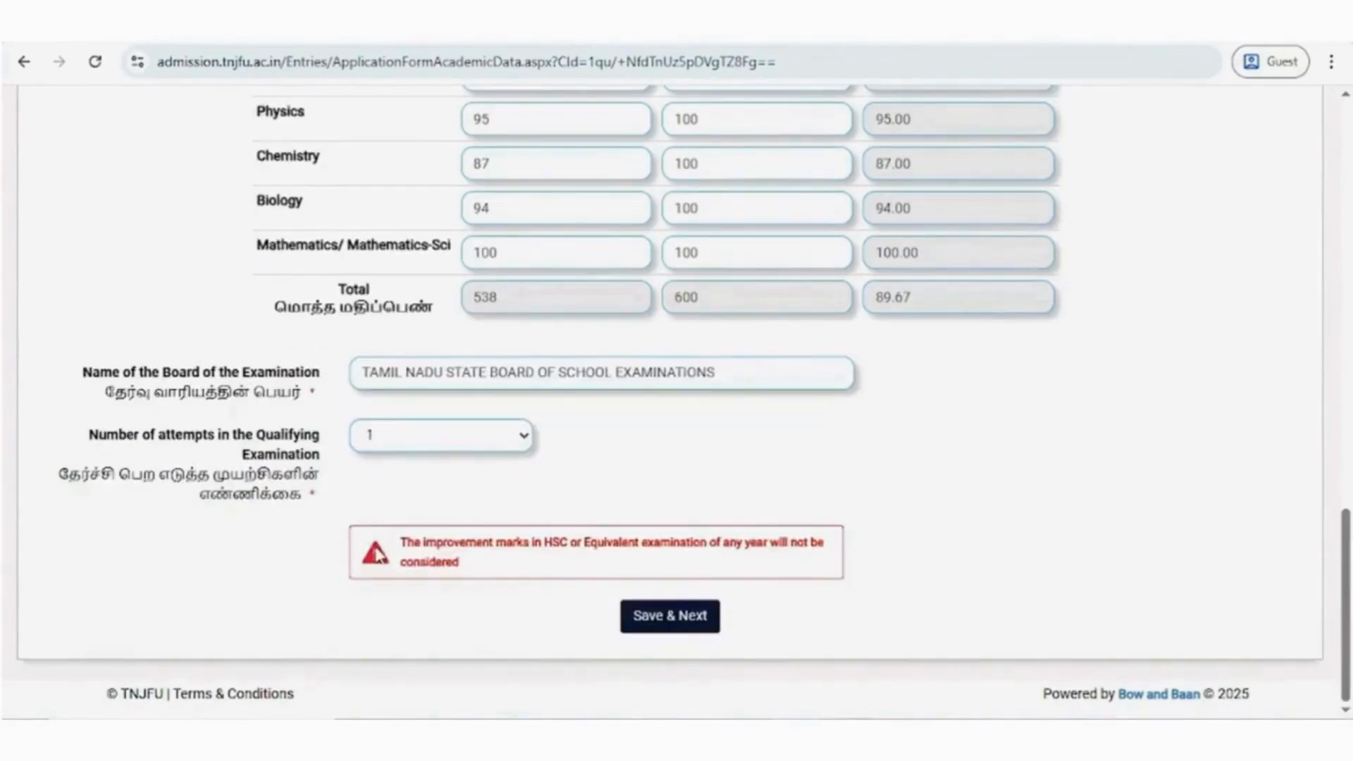
- Try the CBSE and Equivalent/Others options for the qualifying examination, with 5 as the number of subjects
scroll(376, 553, "up", 20)
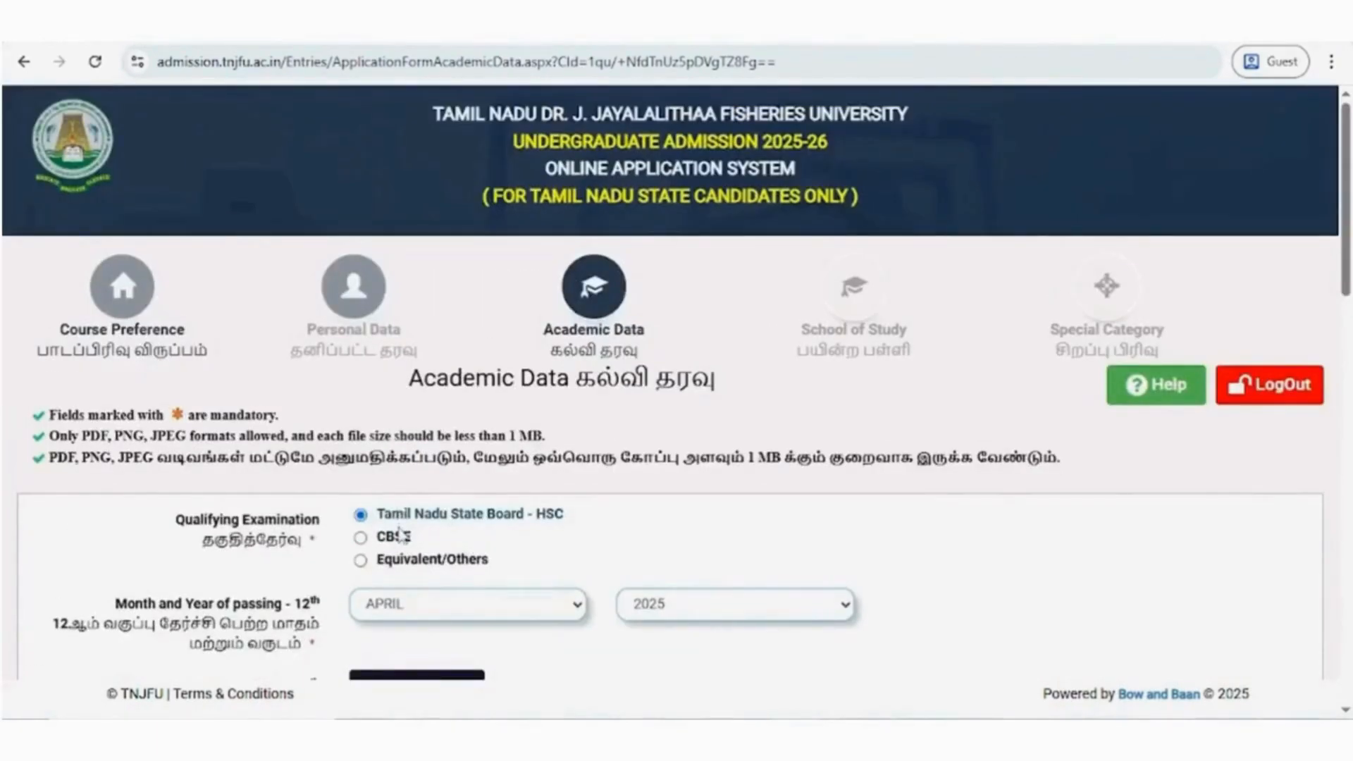
left_click(398, 540)
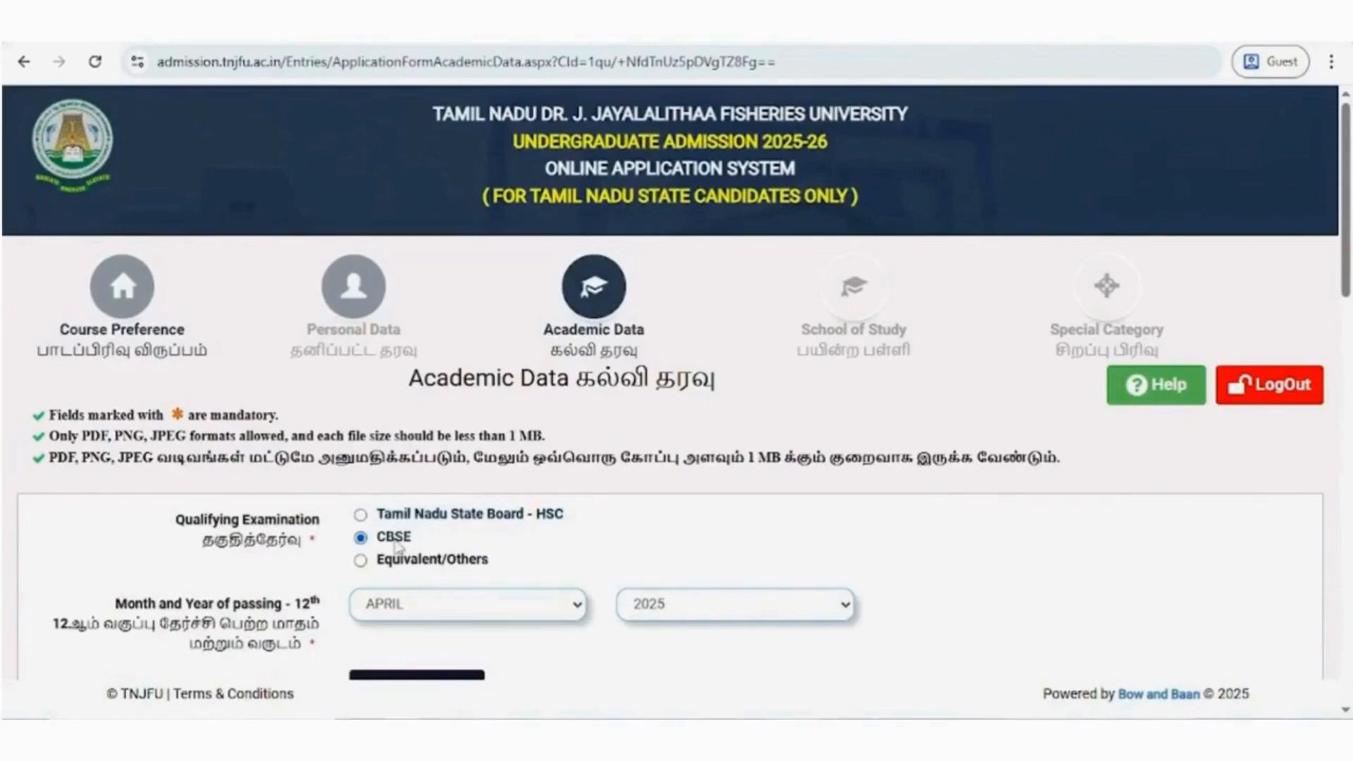
left_click(398, 564)
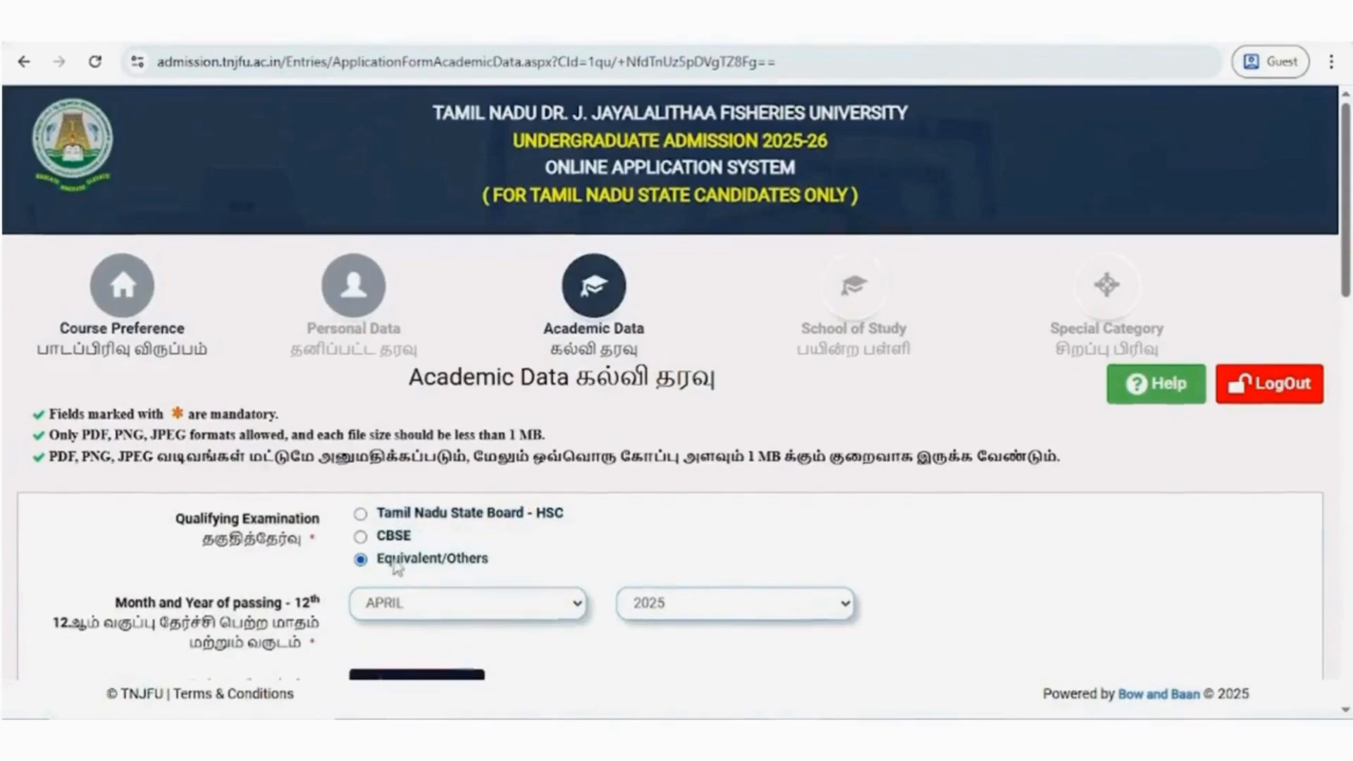
scroll(398, 564, "down", 10)
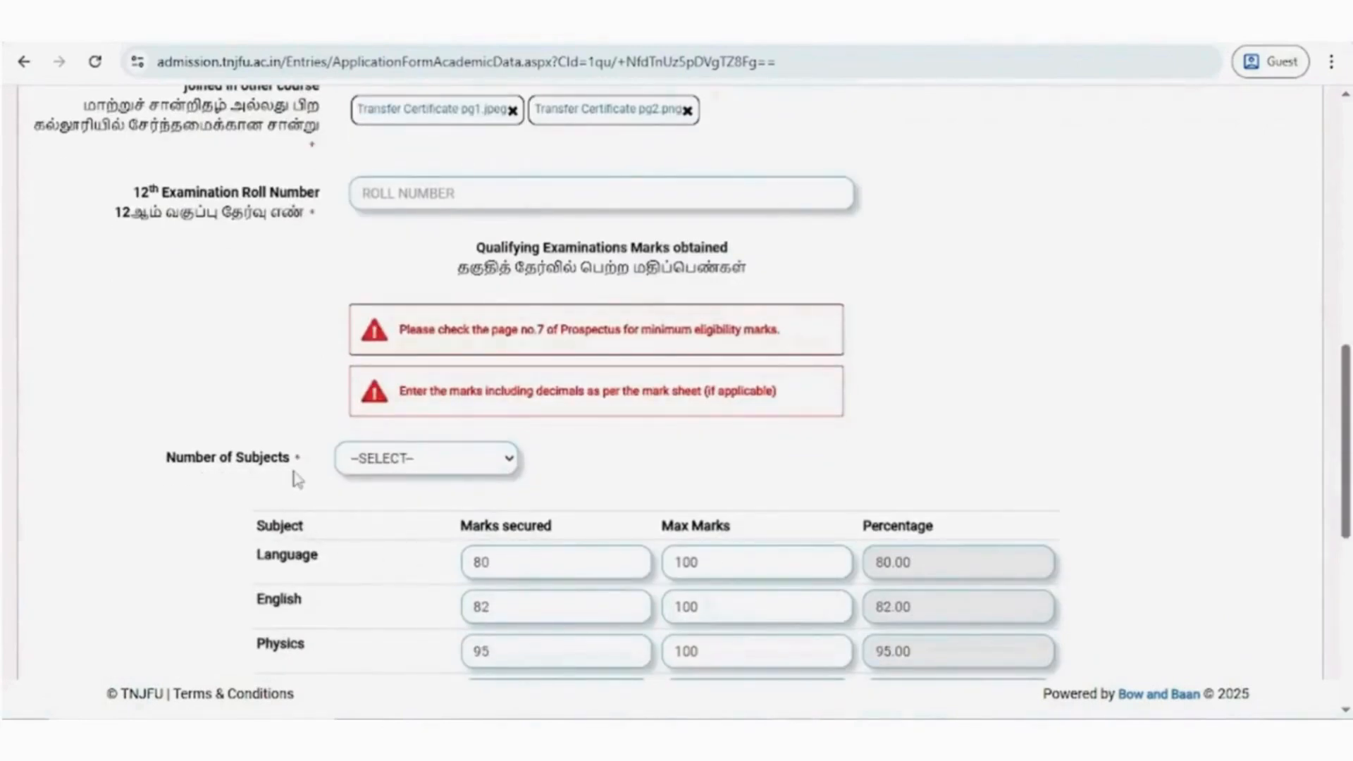
left_click(409, 459)
left_click(373, 510)
scroll(392, 520, "down", 3)
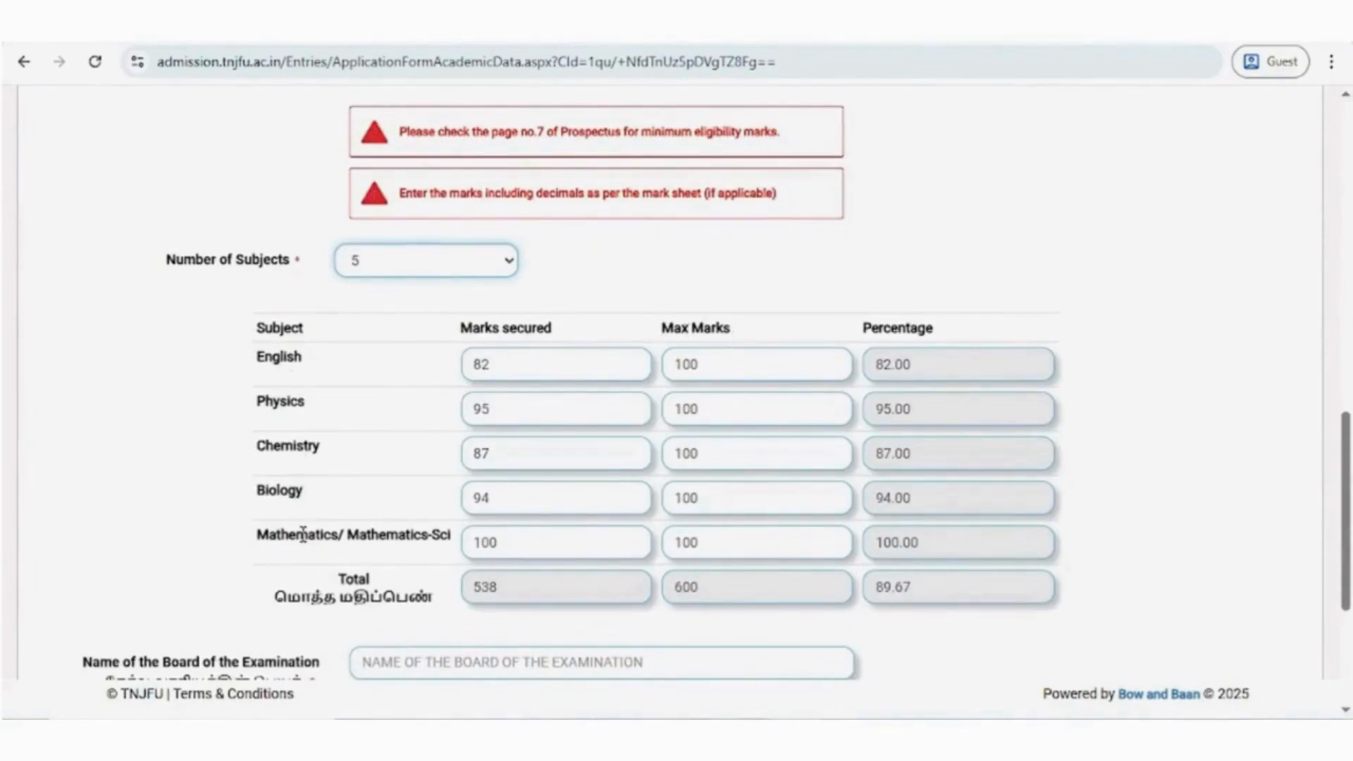
scroll(333, 248, "up", 1)
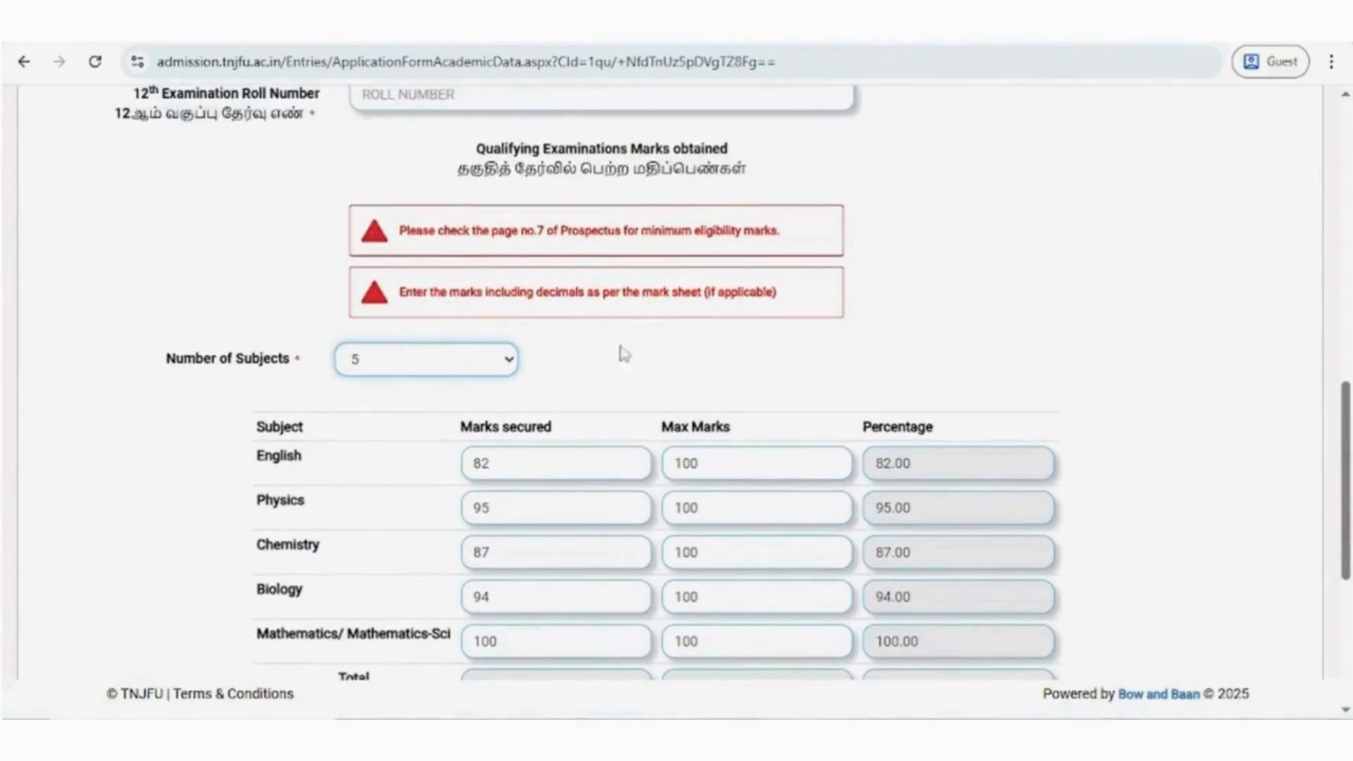
- Save the academic data and continue to the School of Study section
scroll(624, 355, "down", 4)
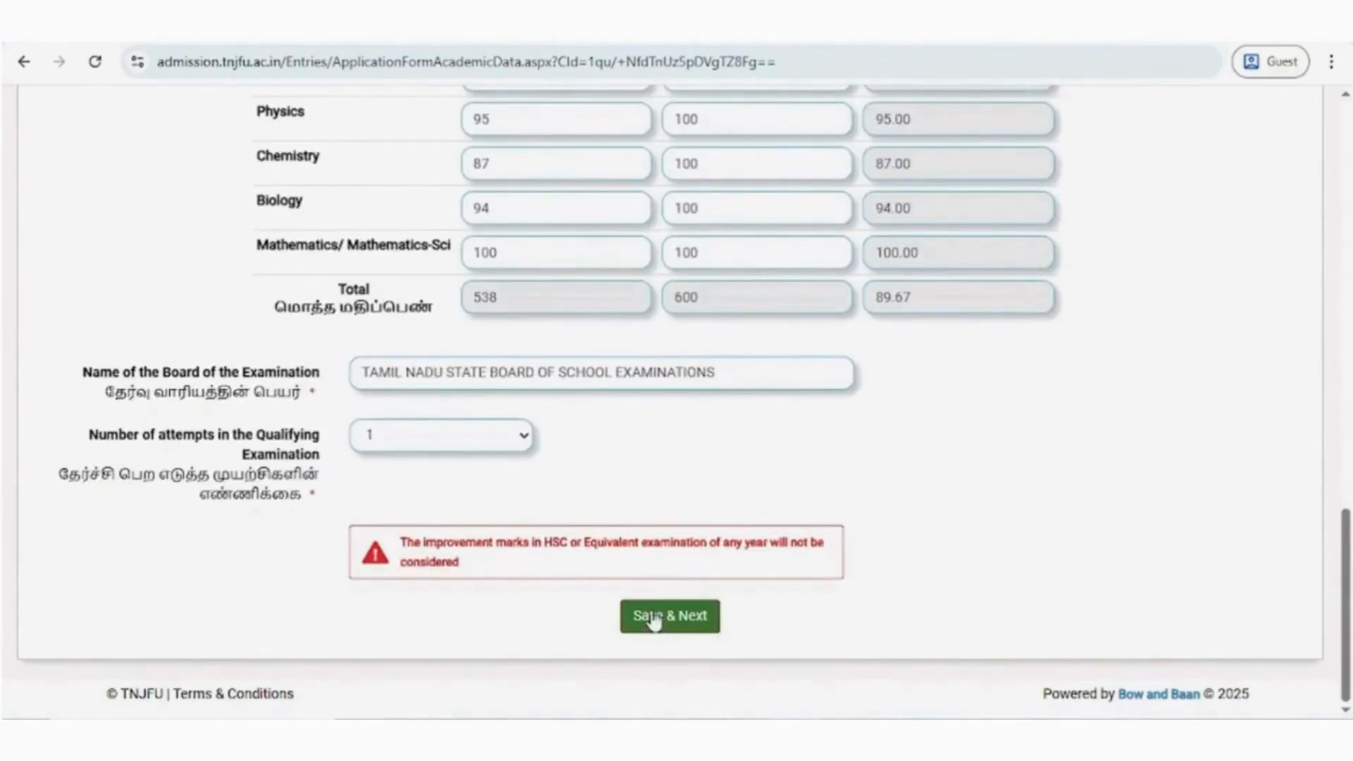
left_click(653, 619)
left_click(542, 417)
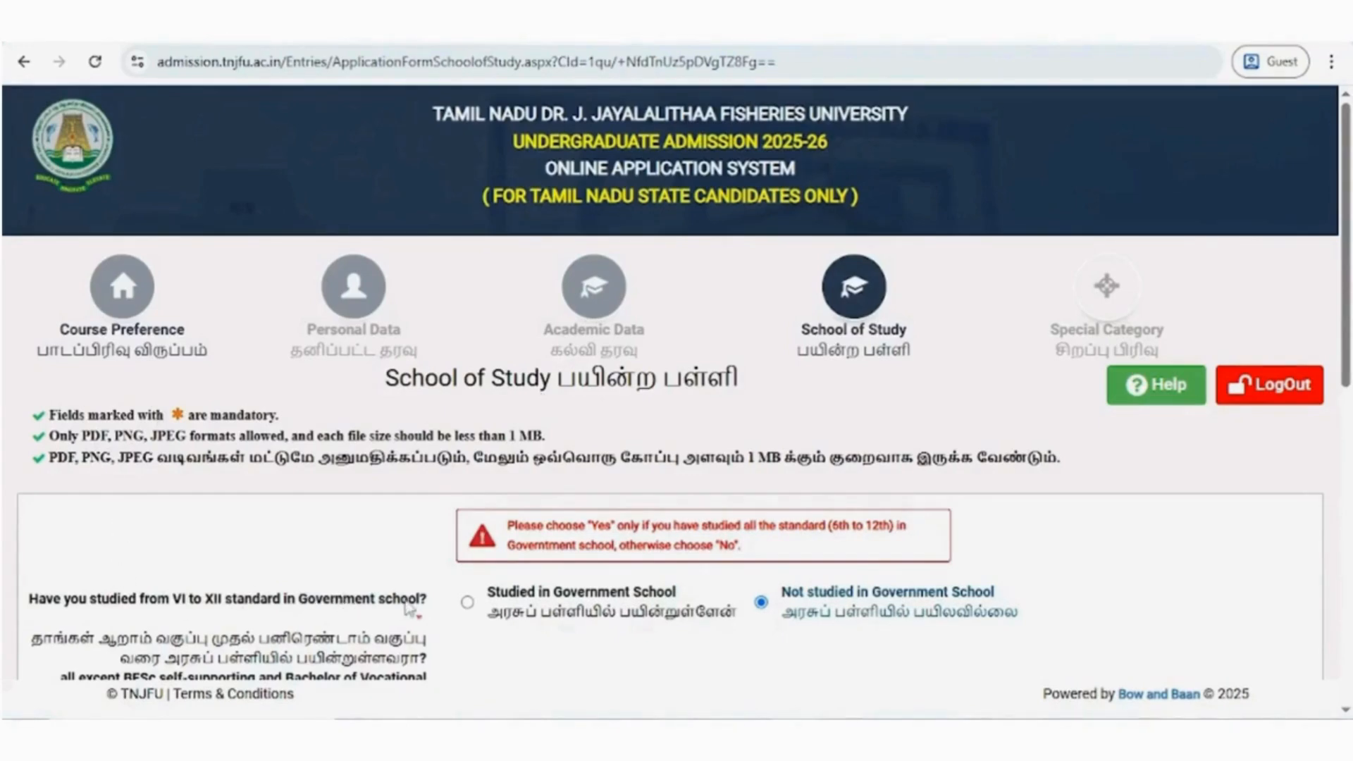
scroll(512, 409, "down", 3)
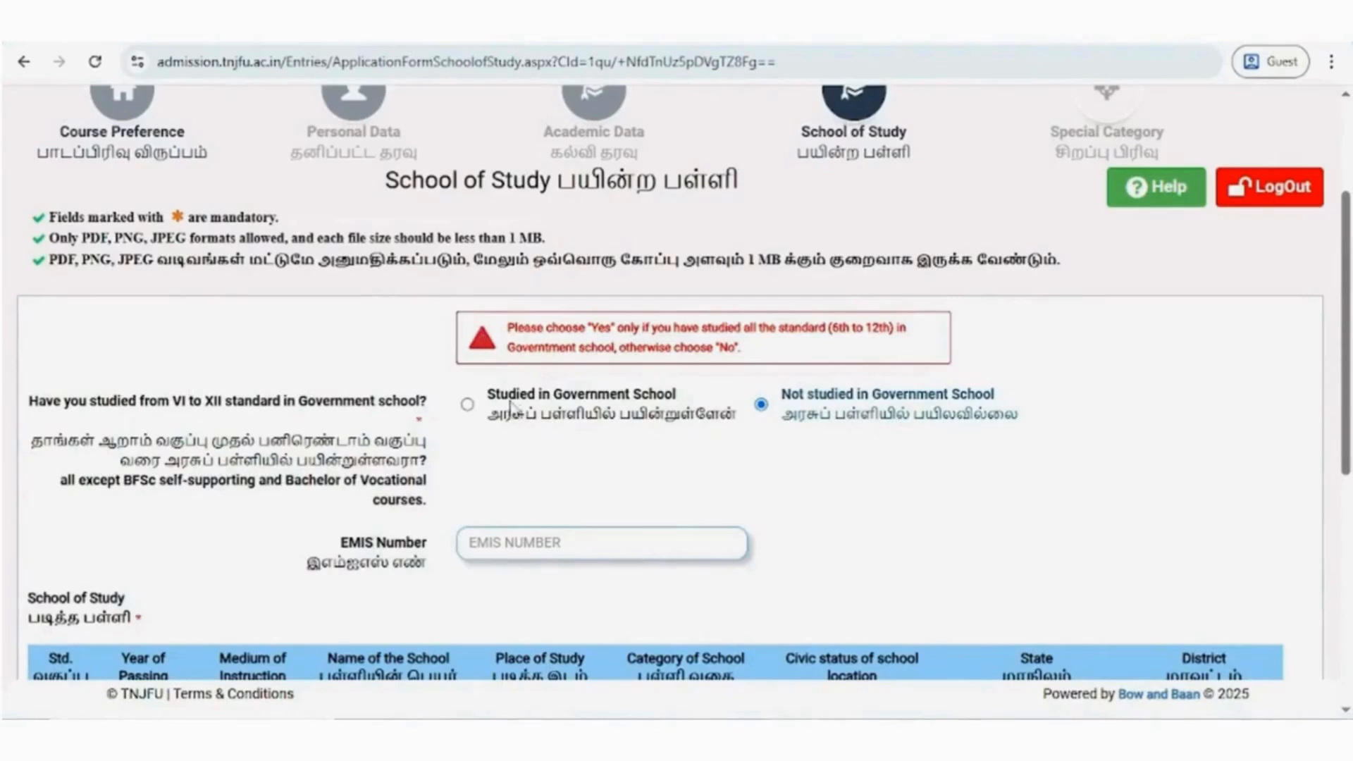
- Declare that VI to XII standard was studied in a Government School and fill in the EMIS number
left_click(512, 407)
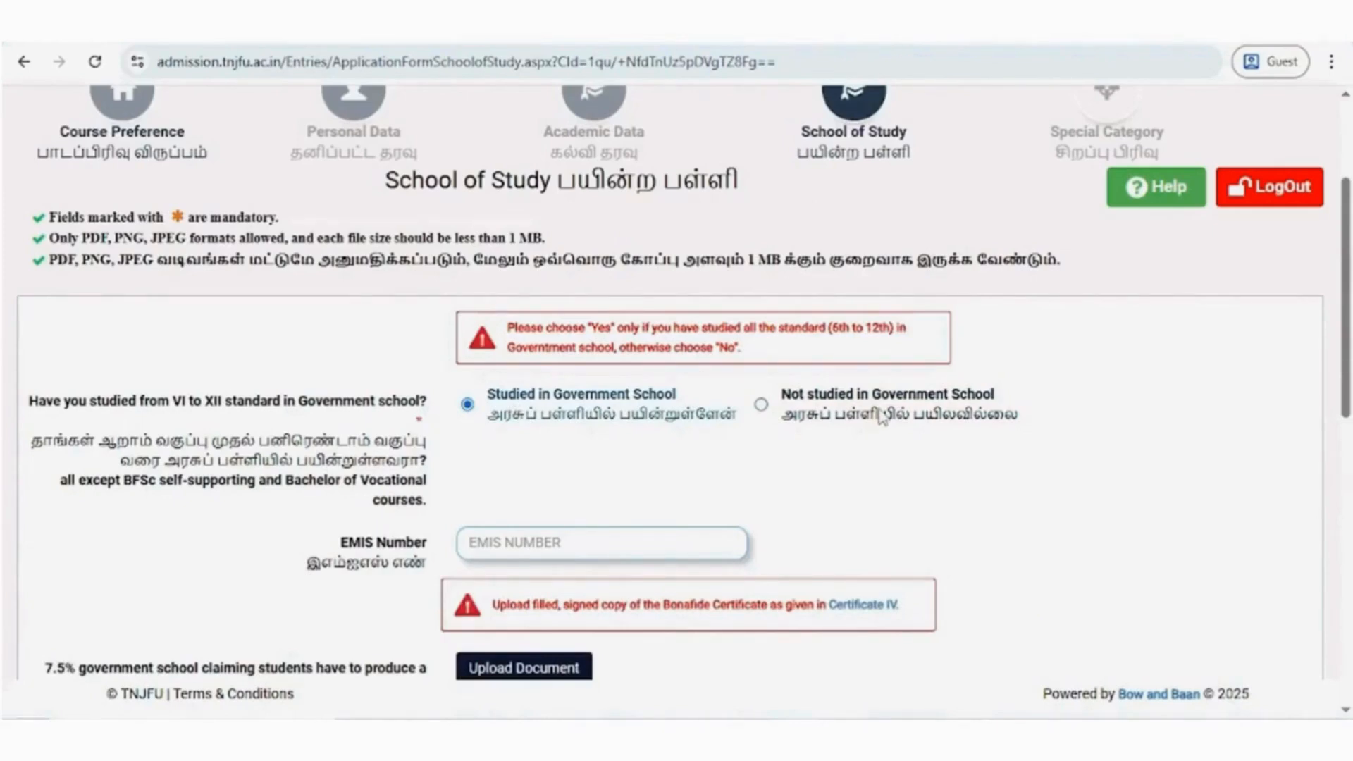
scroll(882, 418, "down", 3)
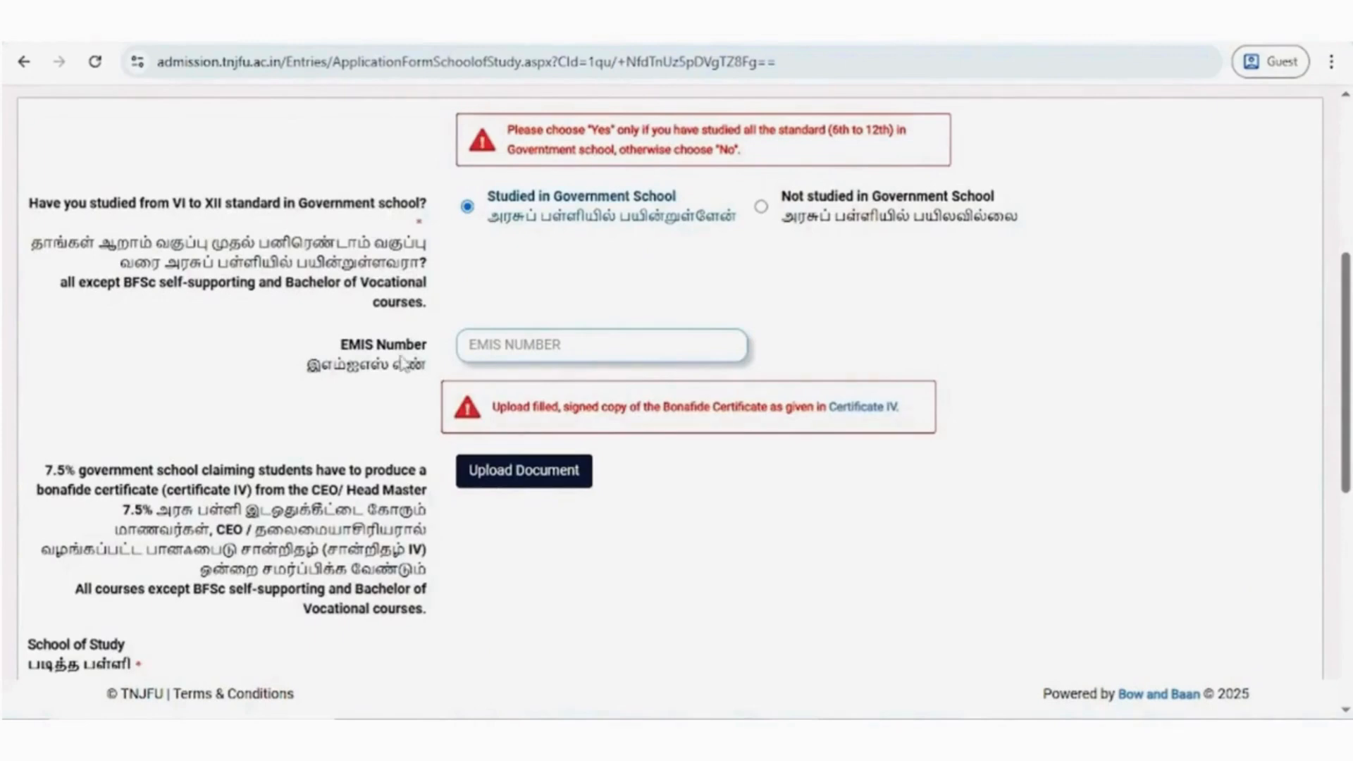
left_click(480, 340)
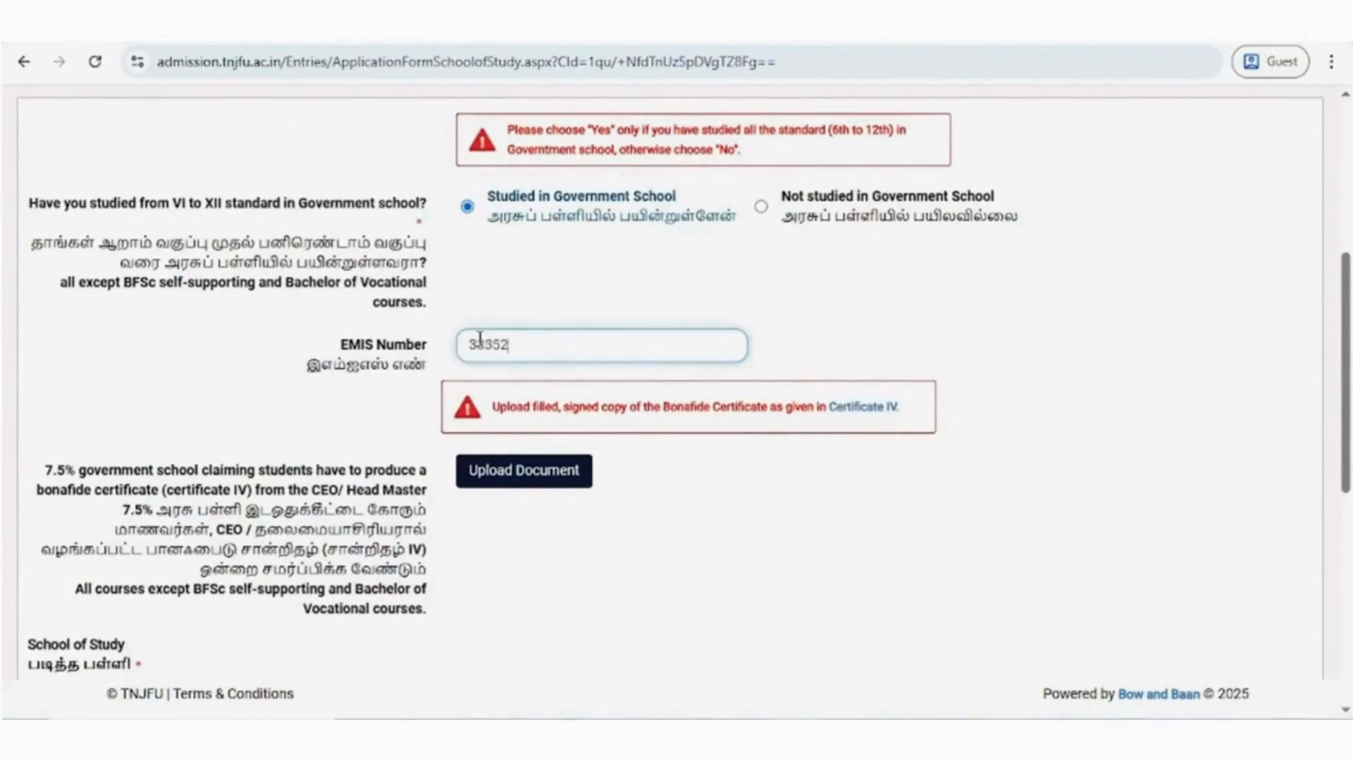
scroll(144, 275, "down", 3)
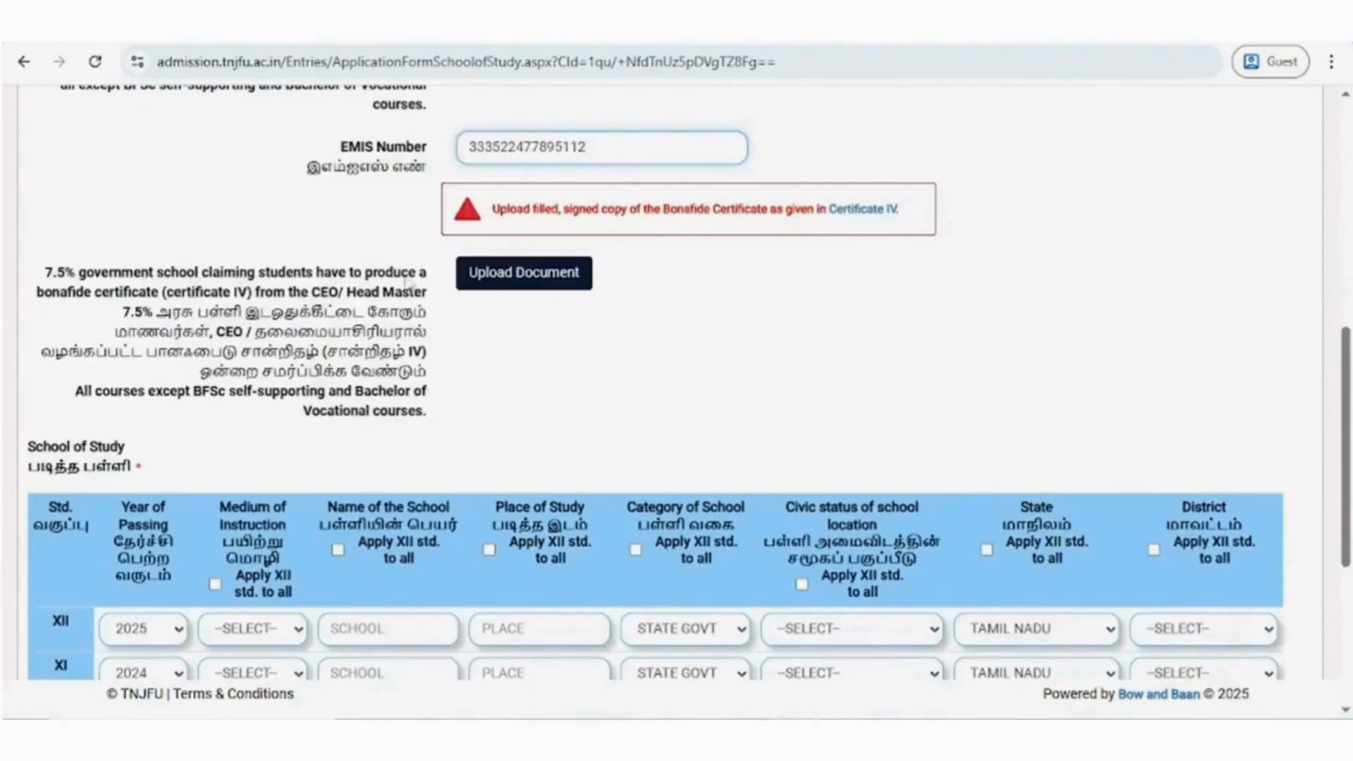
- Upload Bonafide Certificate.png as the document for the 7.5% government school claim
left_click(491, 290)
left_click(573, 159)
left_click(514, 341)
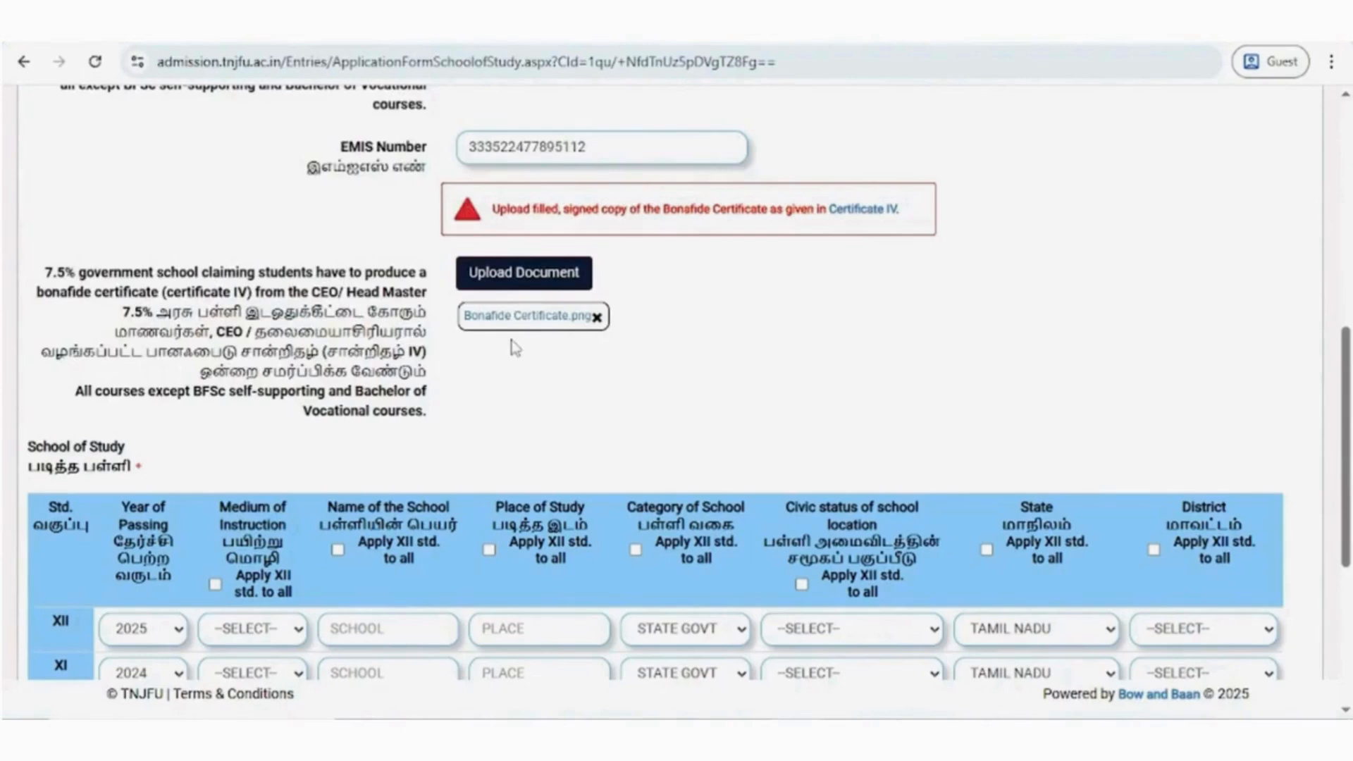
- Choose the years of passing in the School of Study table, from 2025 for XII back to 2019 for VI
scroll(515, 349, "down", 4)
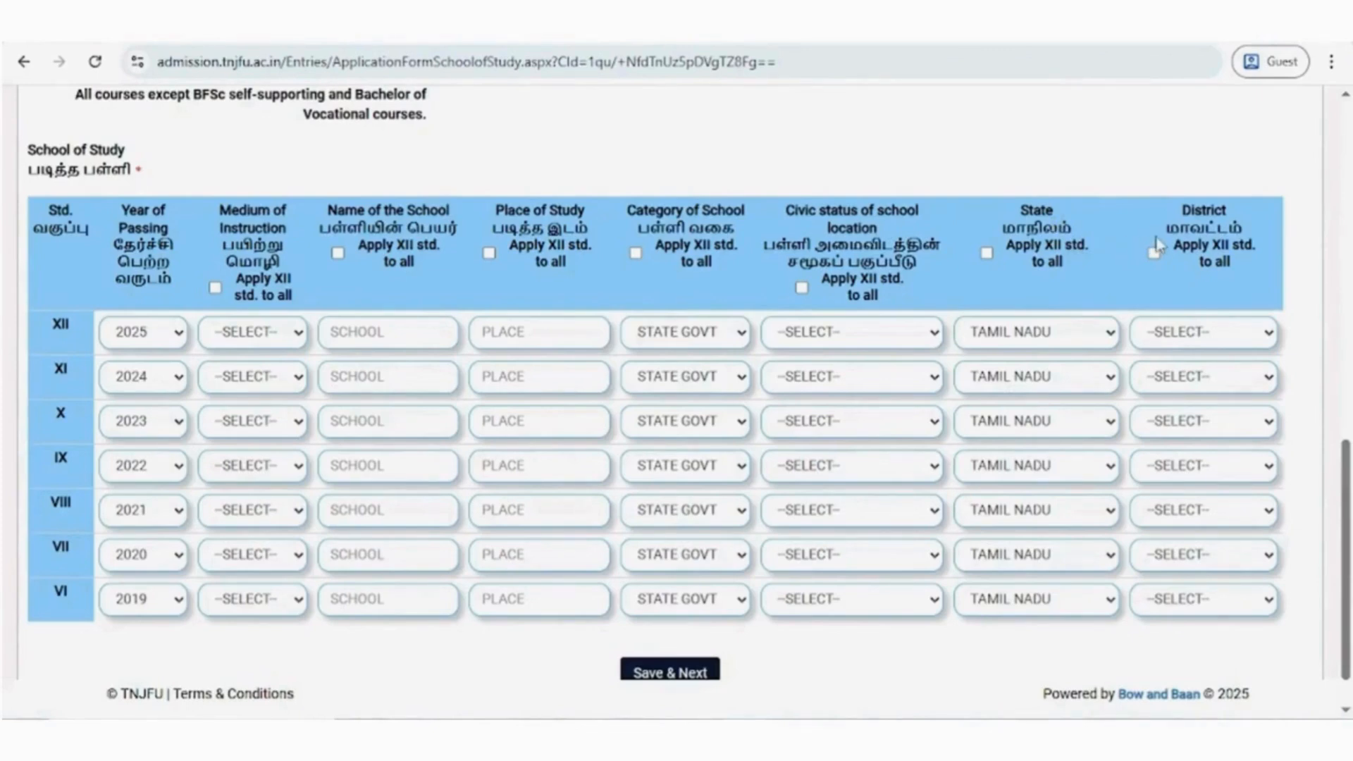
left_click(172, 333)
left_click(170, 372)
left_click(168, 423)
left_click(168, 424)
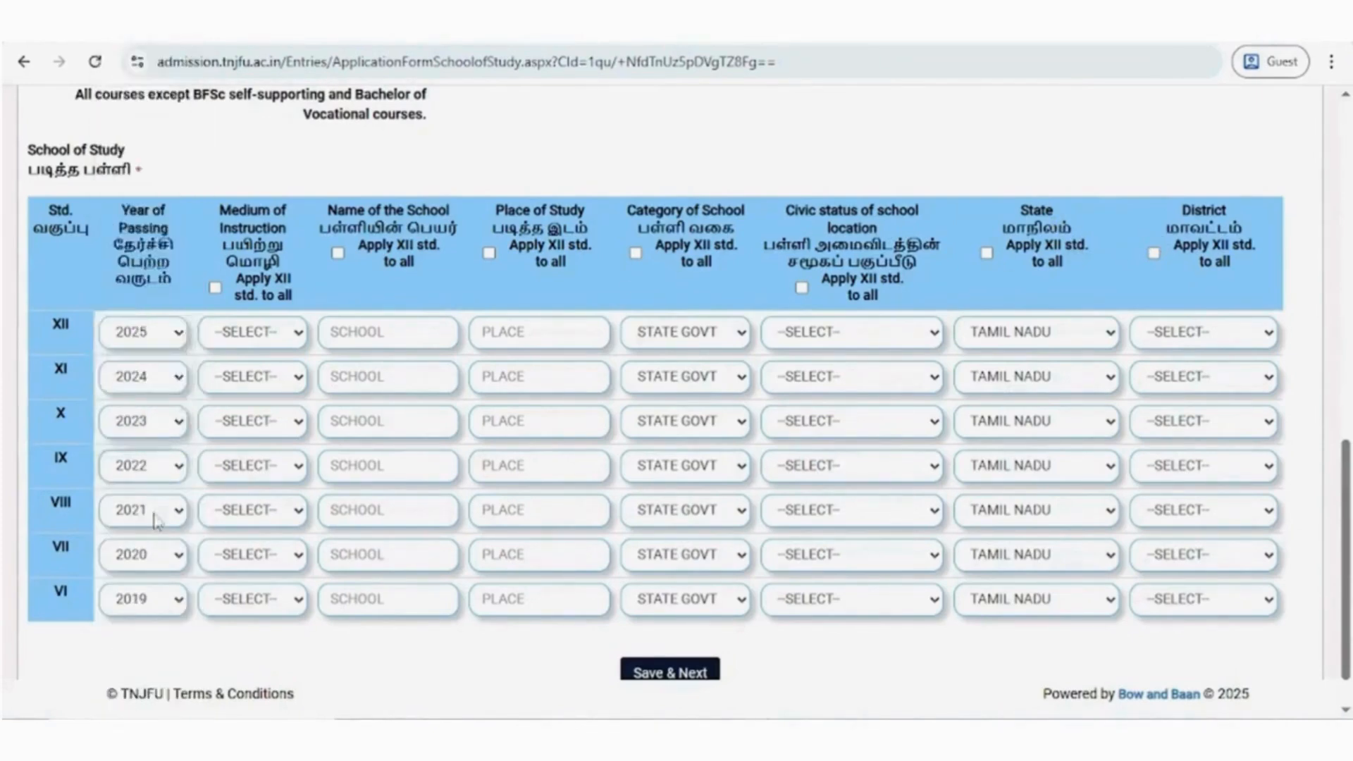
left_click(161, 557)
left_click(161, 558)
- Set the medium of instruction to ENGLISH for every standard from XII to VI
left_click(259, 334)
left_click(256, 411)
left_click(268, 555)
left_click(264, 634)
left_click(266, 600)
left_click(262, 678)
- Enter GOVT SCHOOL as the name of the school for all seven standards
left_click(393, 337)
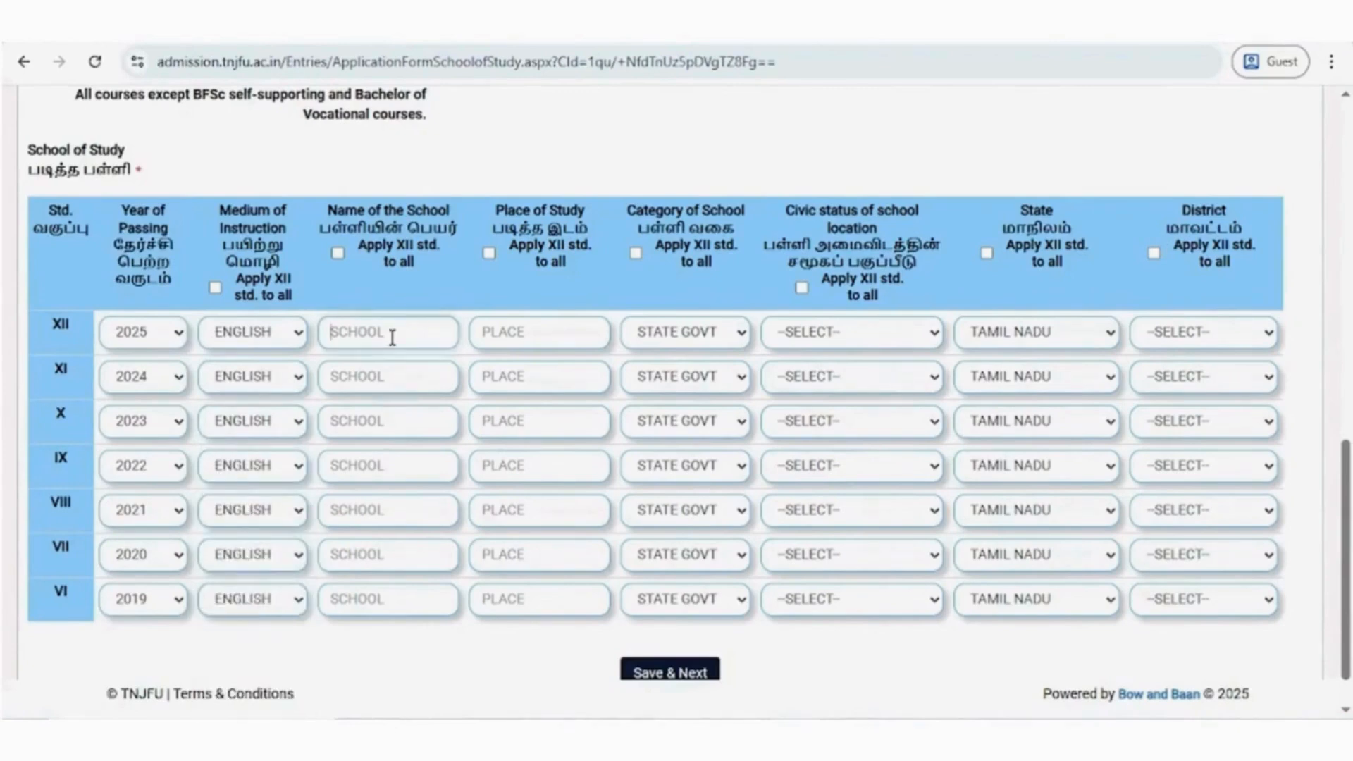
type("GOVT SCHOOL")
key("ctrl+a")
left_click(380, 379)
type("GOVT SCHOOL")
left_click(371, 510)
type("GOVT SCHOOL")
- Enter GOVT PLACE as the place of study for all seven standards
left_click(532, 339)
type("GOVT PLACE")
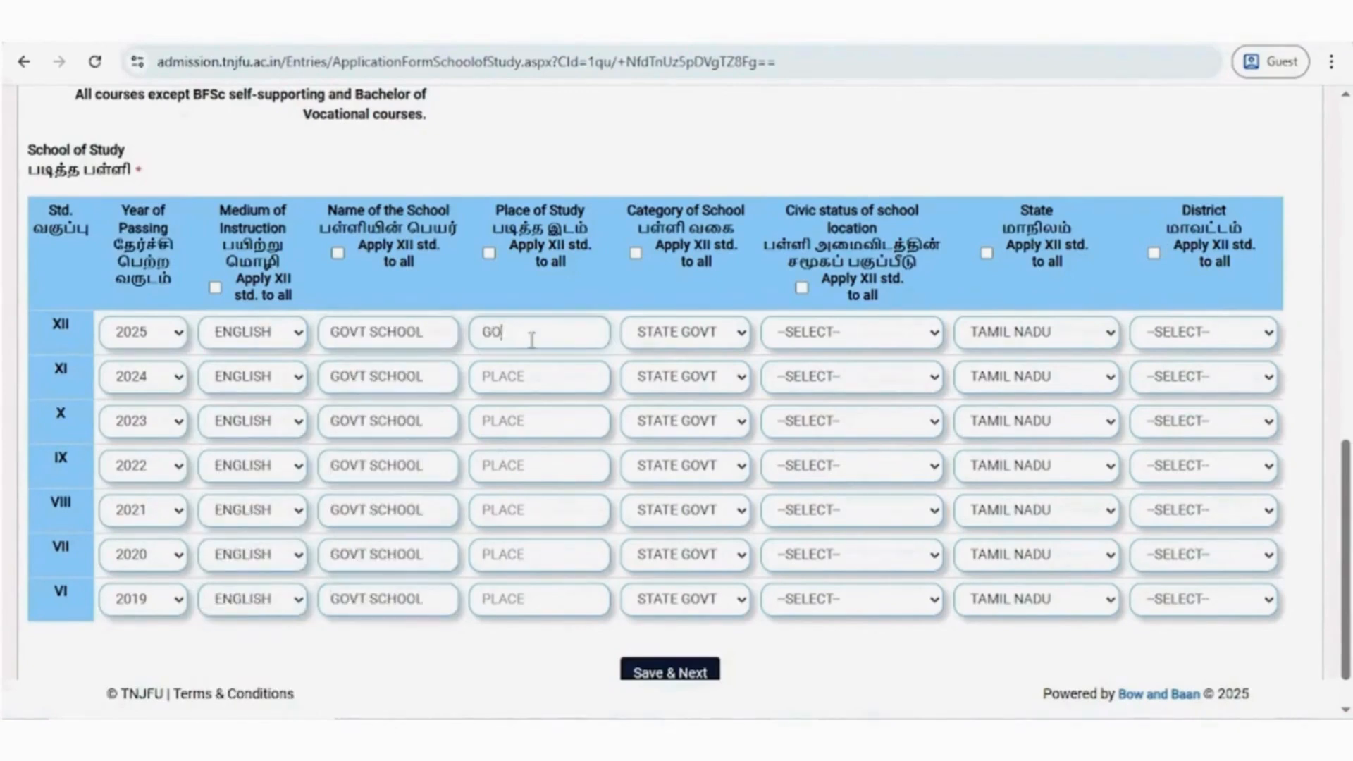
key("ctrl+a")
key("ctrl+c")
left_click(525, 379)
key("ctrl+v")
left_click(499, 471)
key("ctrl+v")
left_click(519, 601)
key("ctrl+v")
- Choose STATE GOVT as the school category and set the civic status of the school location to MUNICIPALITY for all standards
left_click(683, 468)
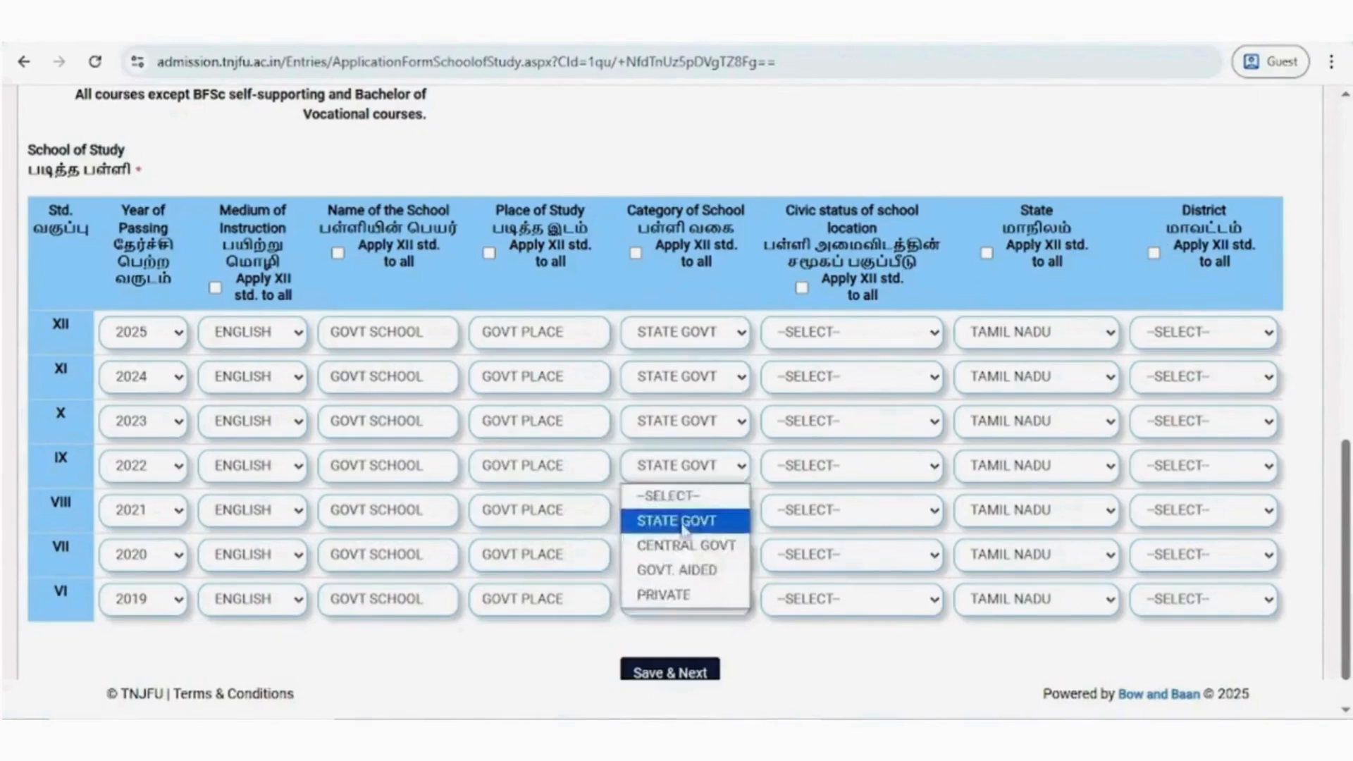
left_click(828, 329)
left_click(826, 412)
left_click(830, 378)
left_click(833, 422)
left_click(836, 501)
left_click(834, 555)
left_click(836, 636)
- Choose TAMIL NADU as the school's state for the listed standards
left_click(1004, 333)
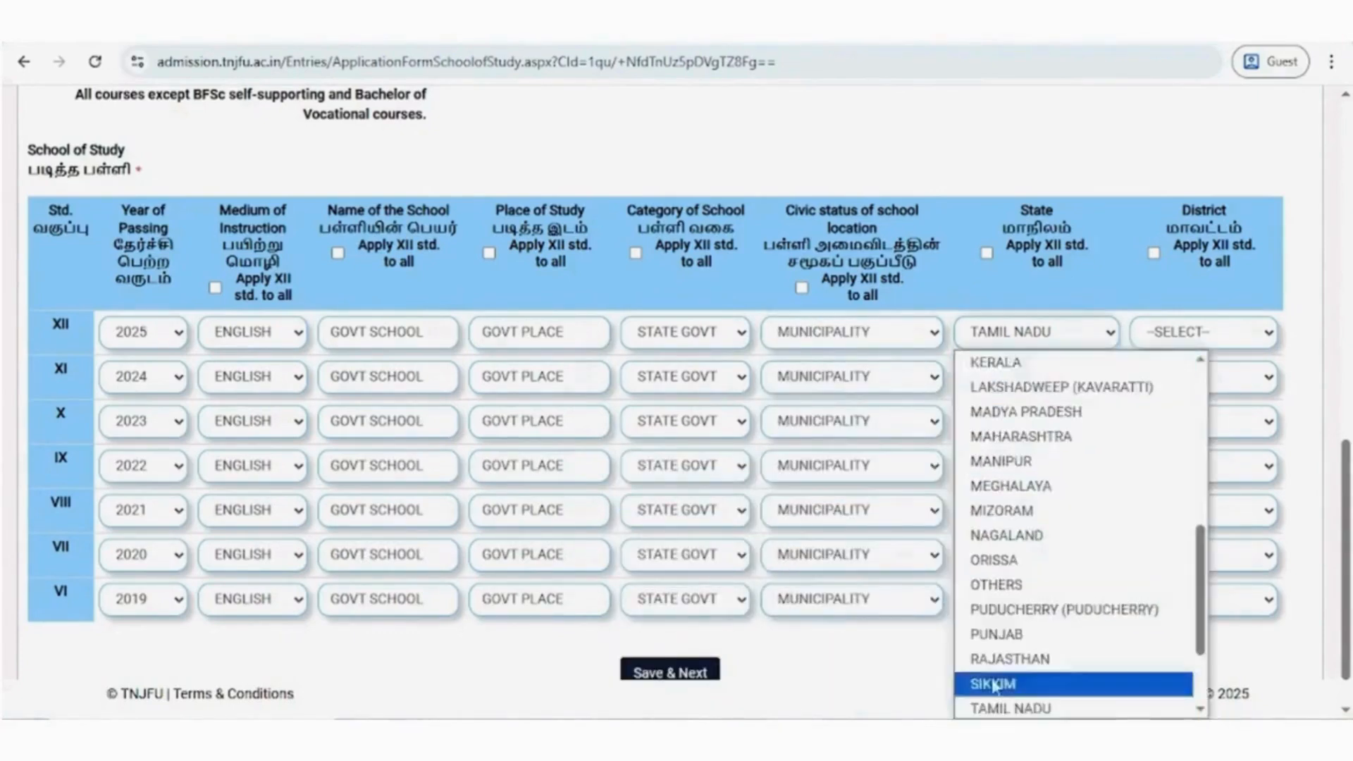
left_click(1039, 509)
left_click(1039, 485)
left_click(1039, 554)
- Set the school's district to 11 - KARUR for every standard from XII to VI
left_click(1217, 338)
left_click(1206, 630)
left_click(1211, 381)
left_click(1212, 421)
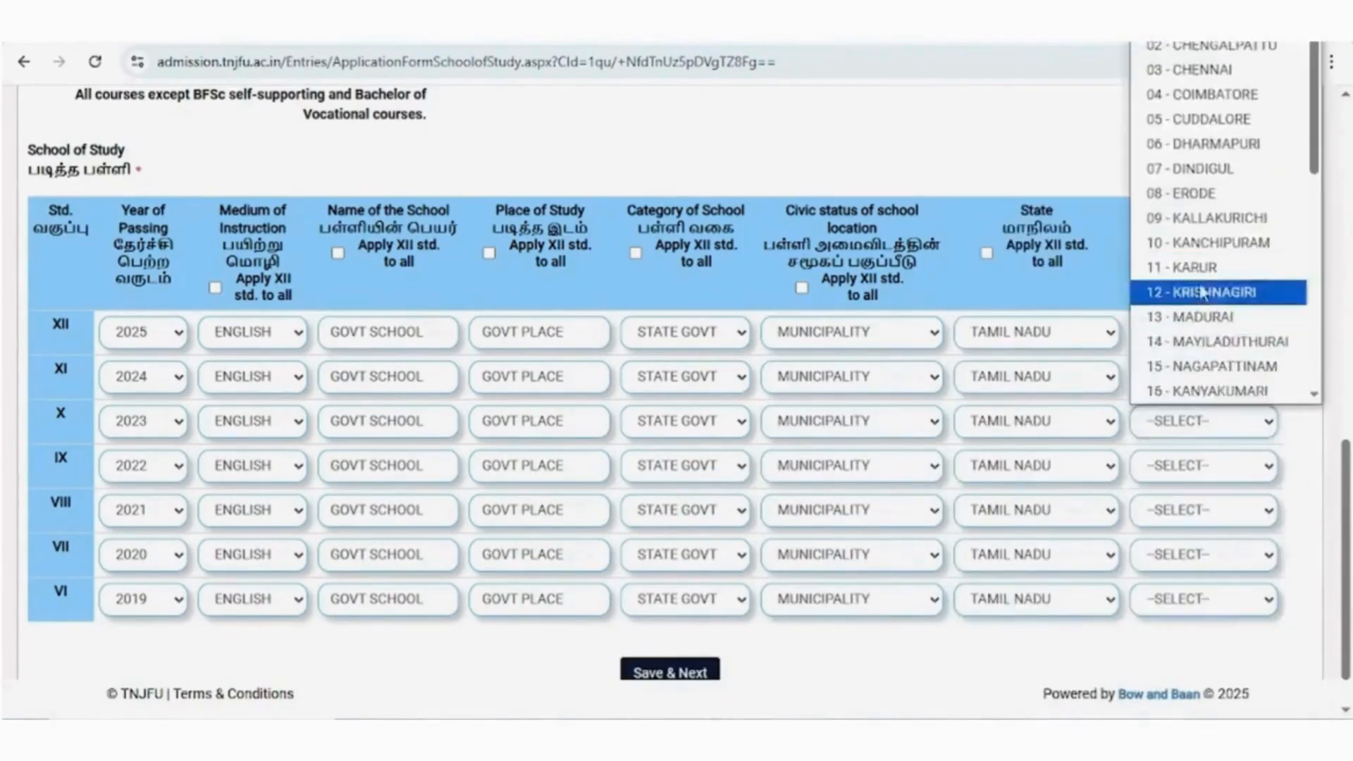
left_click(1211, 466)
left_click(1210, 509)
left_click(1191, 283)
left_click(1206, 555)
left_click(1191, 327)
left_click(1204, 599)
left_click(1191, 372)
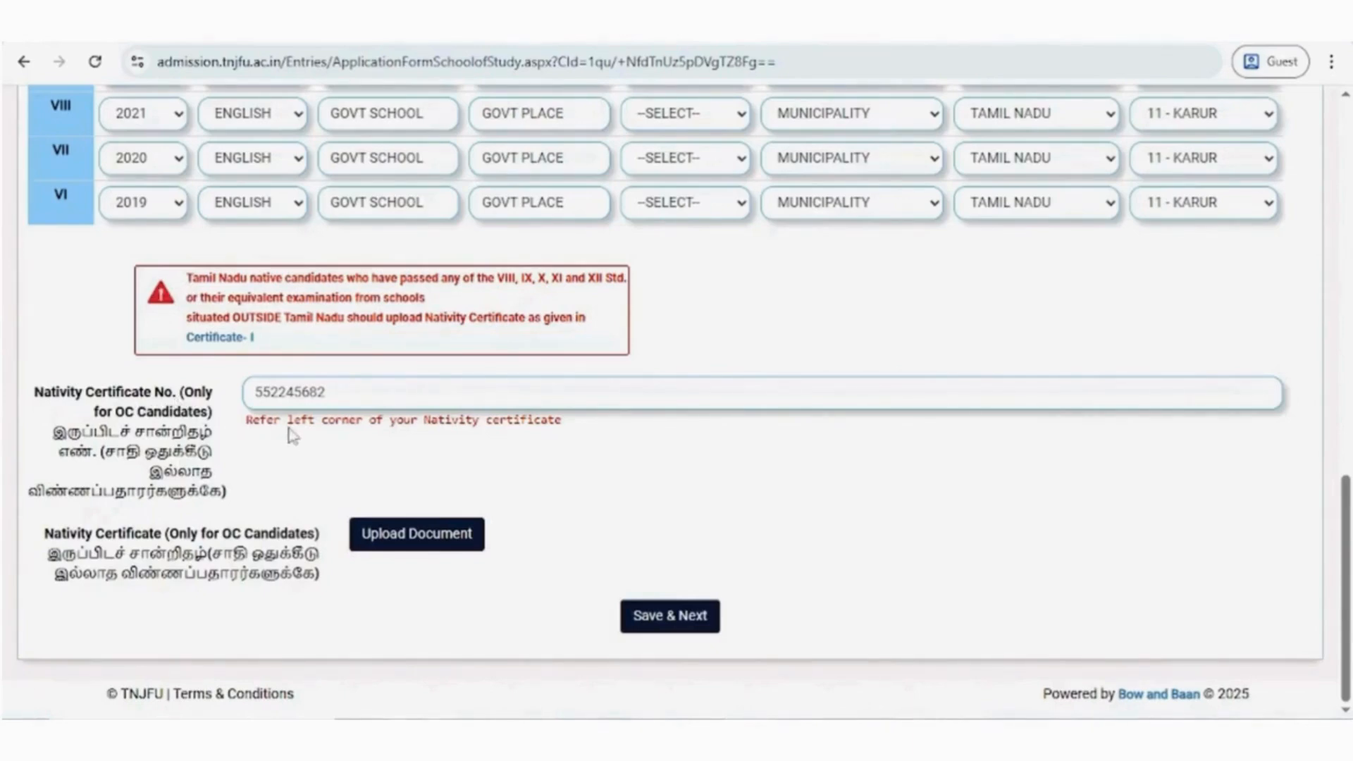
- Replace the nativity certificate number and upload the nativity certificate document
double_click(314, 394)
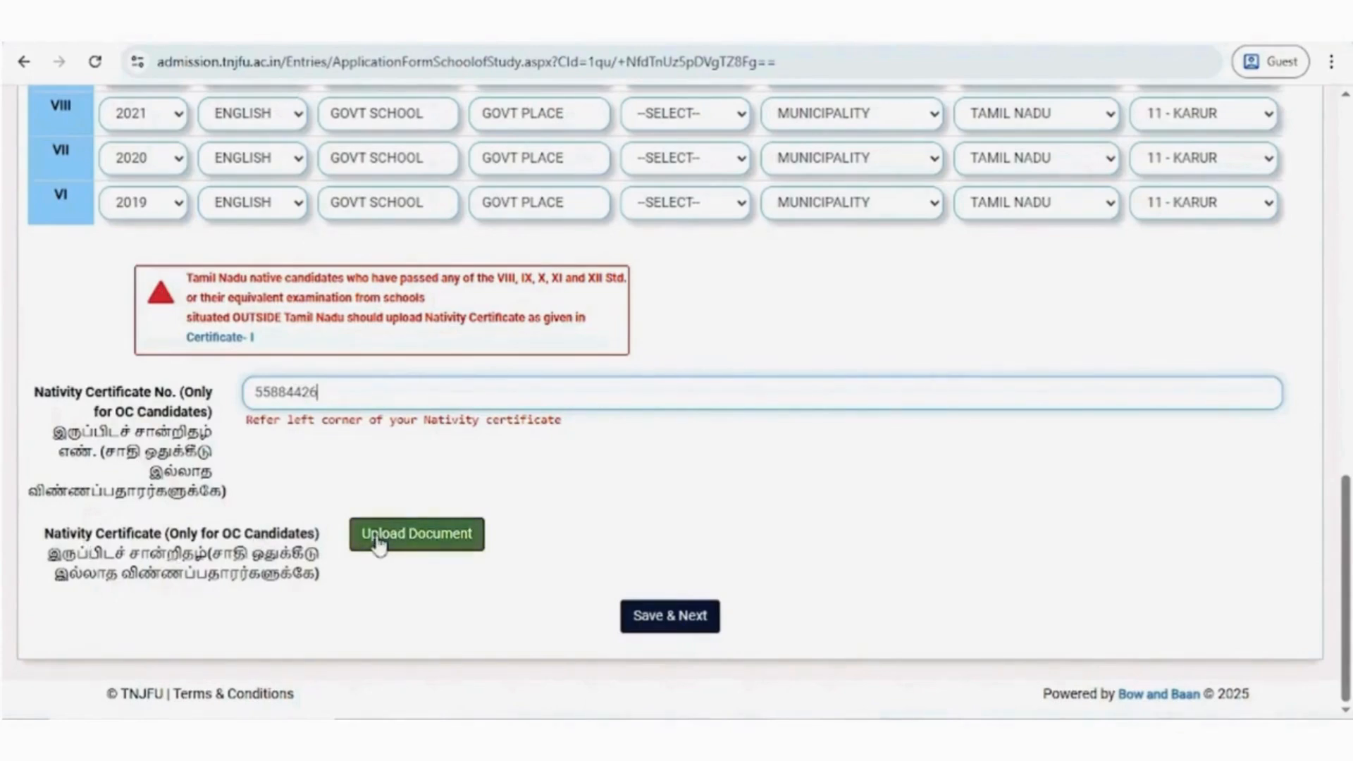
left_click(399, 542)
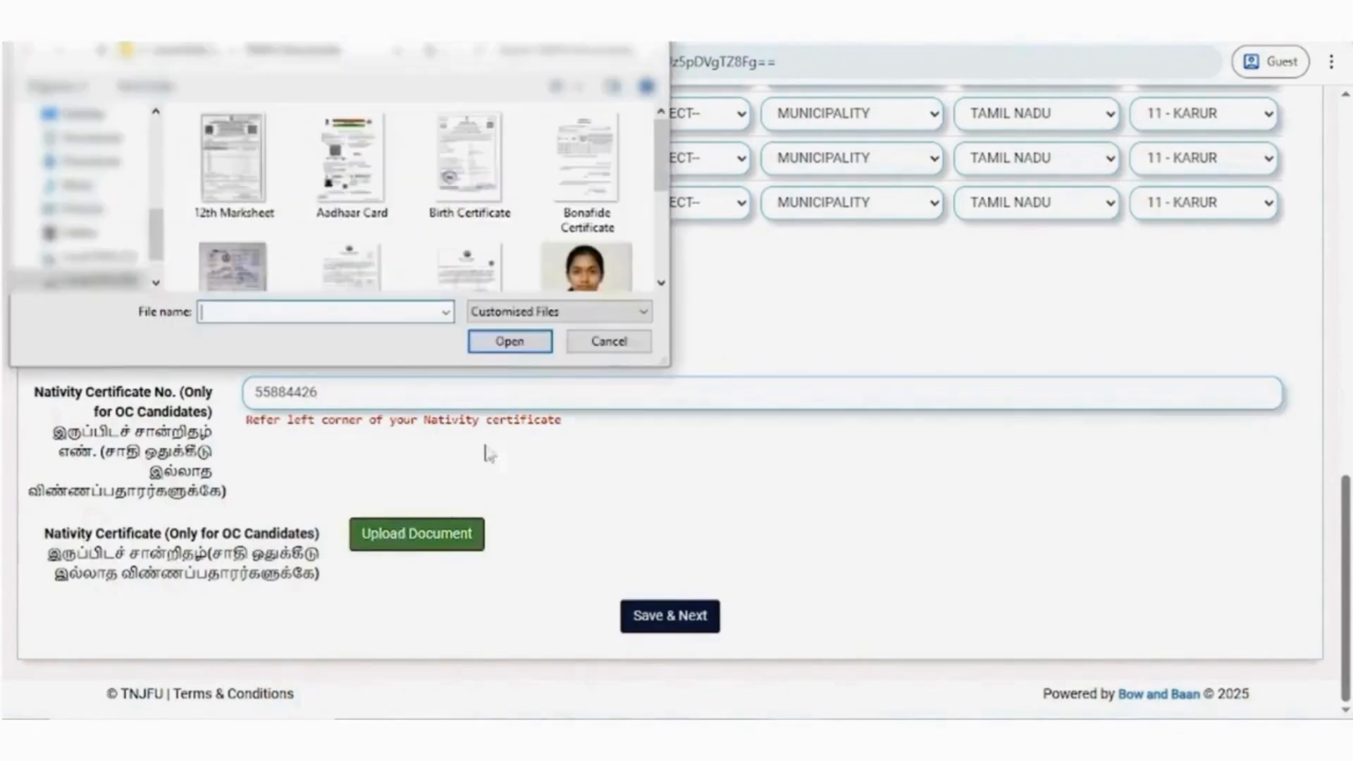
scroll(514, 167, "down", 3)
left_click(501, 147)
left_click(518, 344)
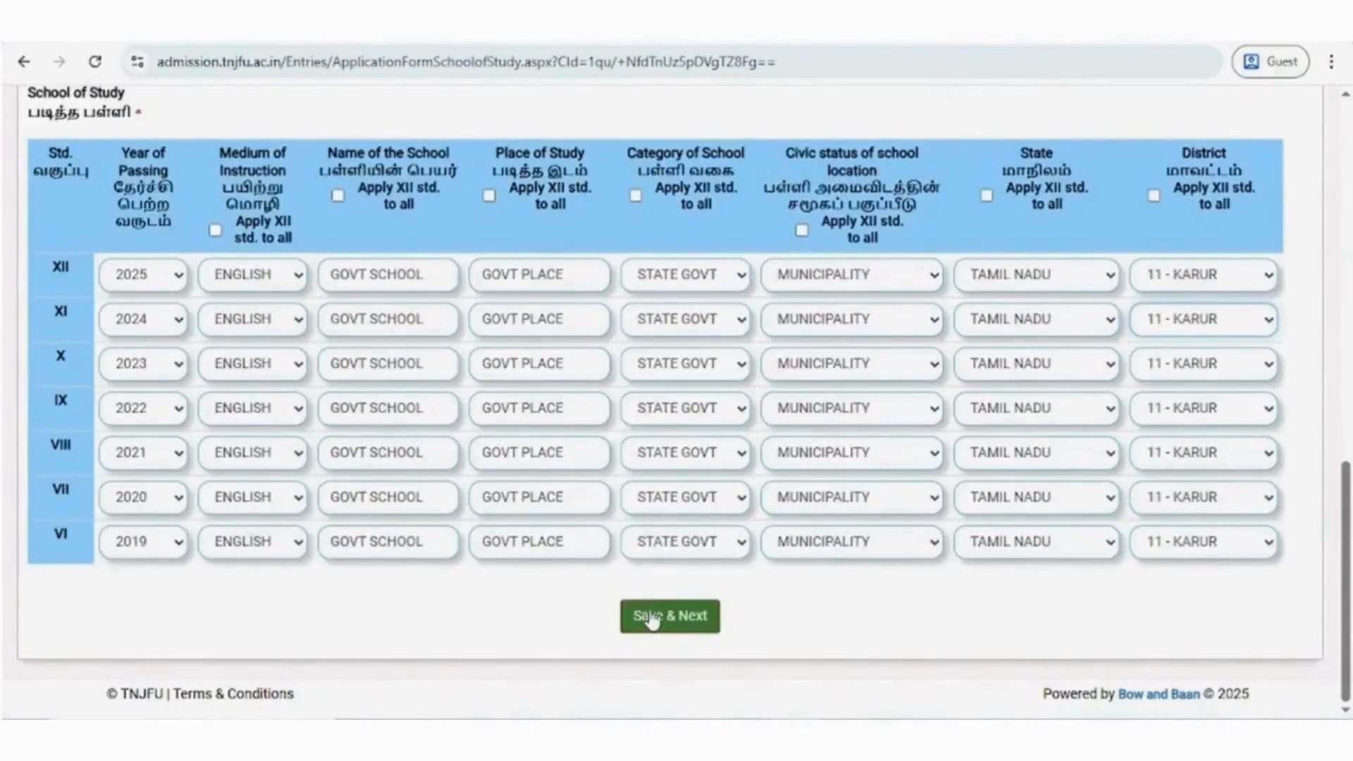
- Save the School of Study details and continue to the Special Category section
left_click(652, 619)
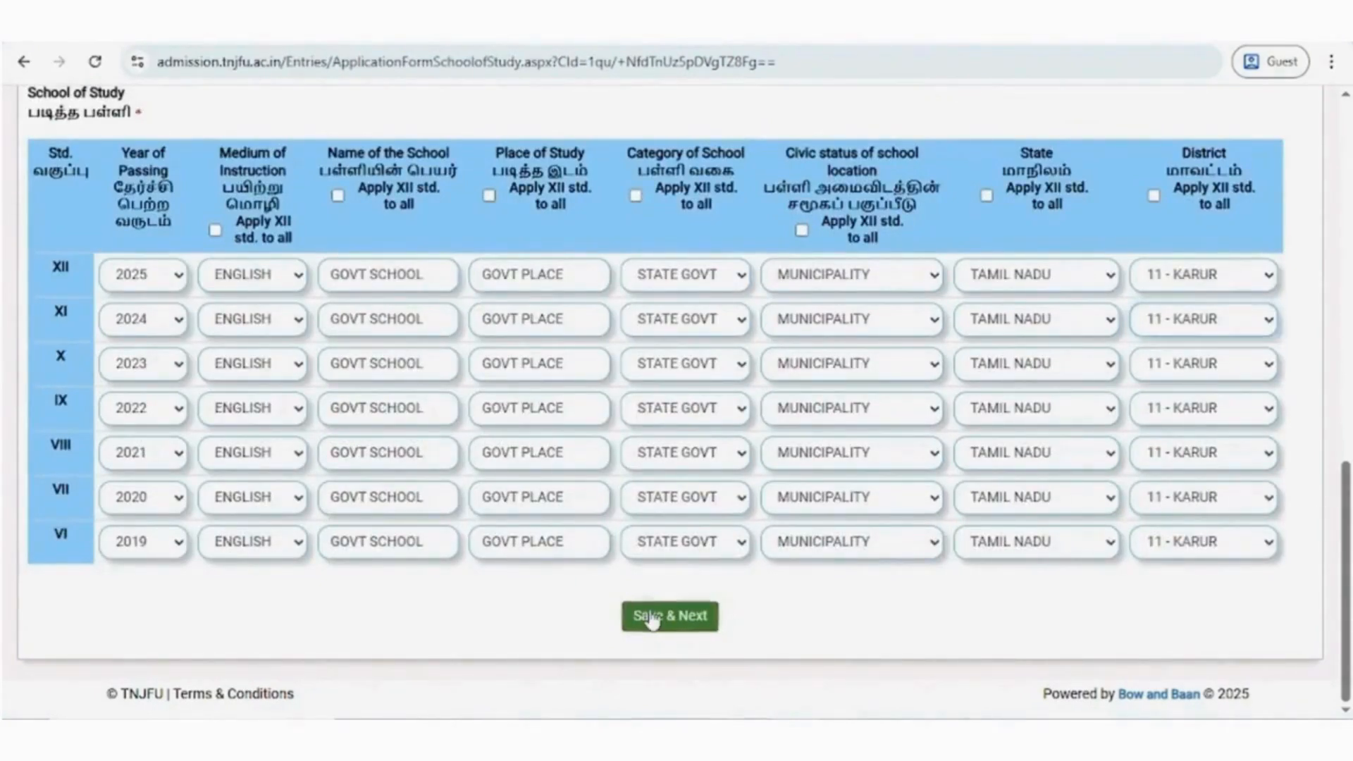
left_click(547, 418)
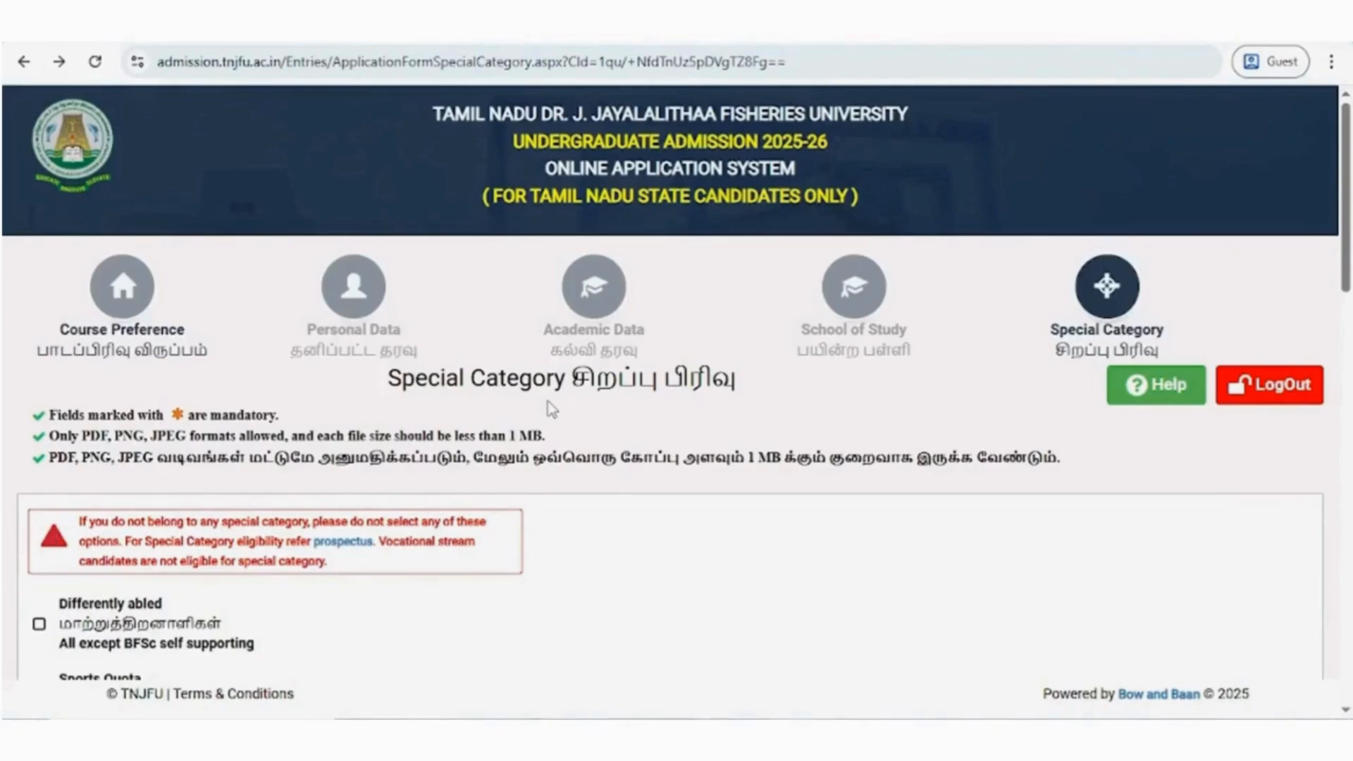
- Claim the Differently abled category and upload Differently Abled Certificate.png as proof
scroll(535, 435, "down", 4)
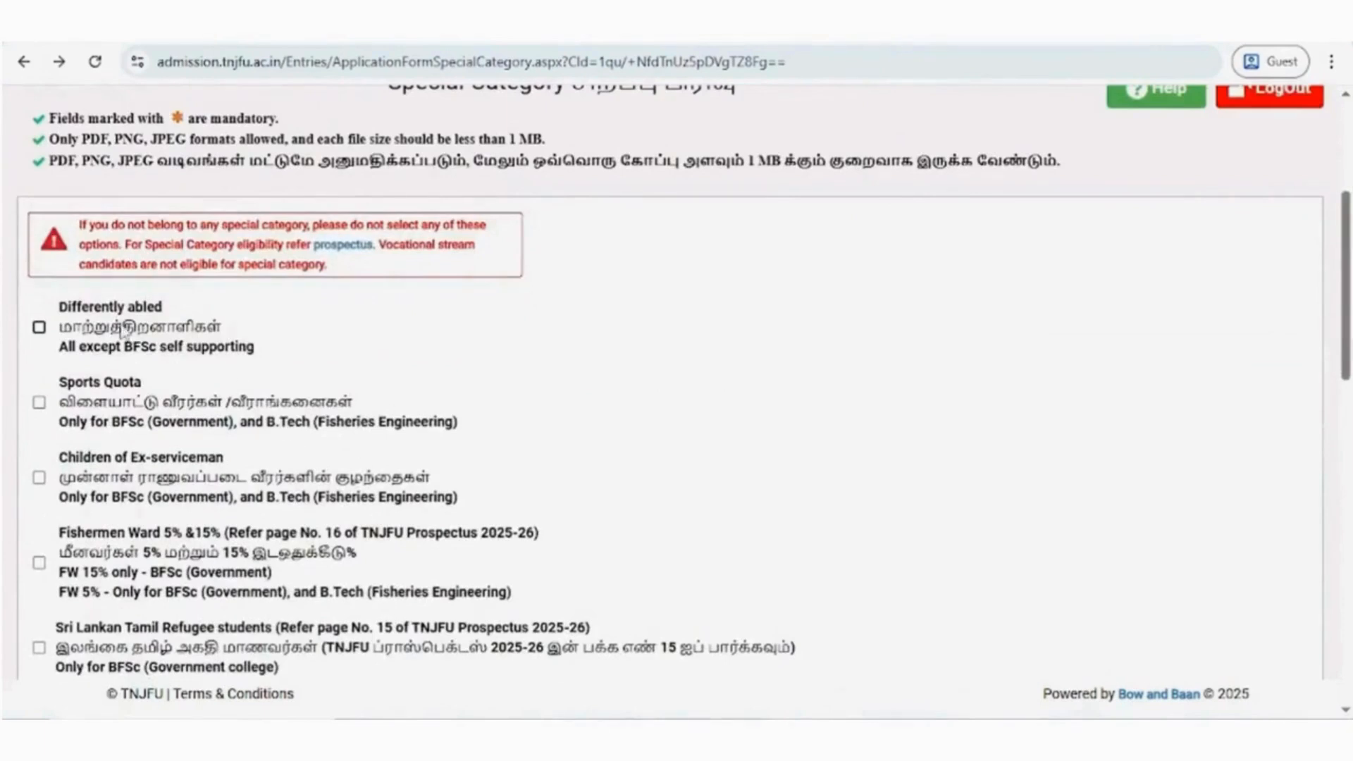
left_click(40, 329)
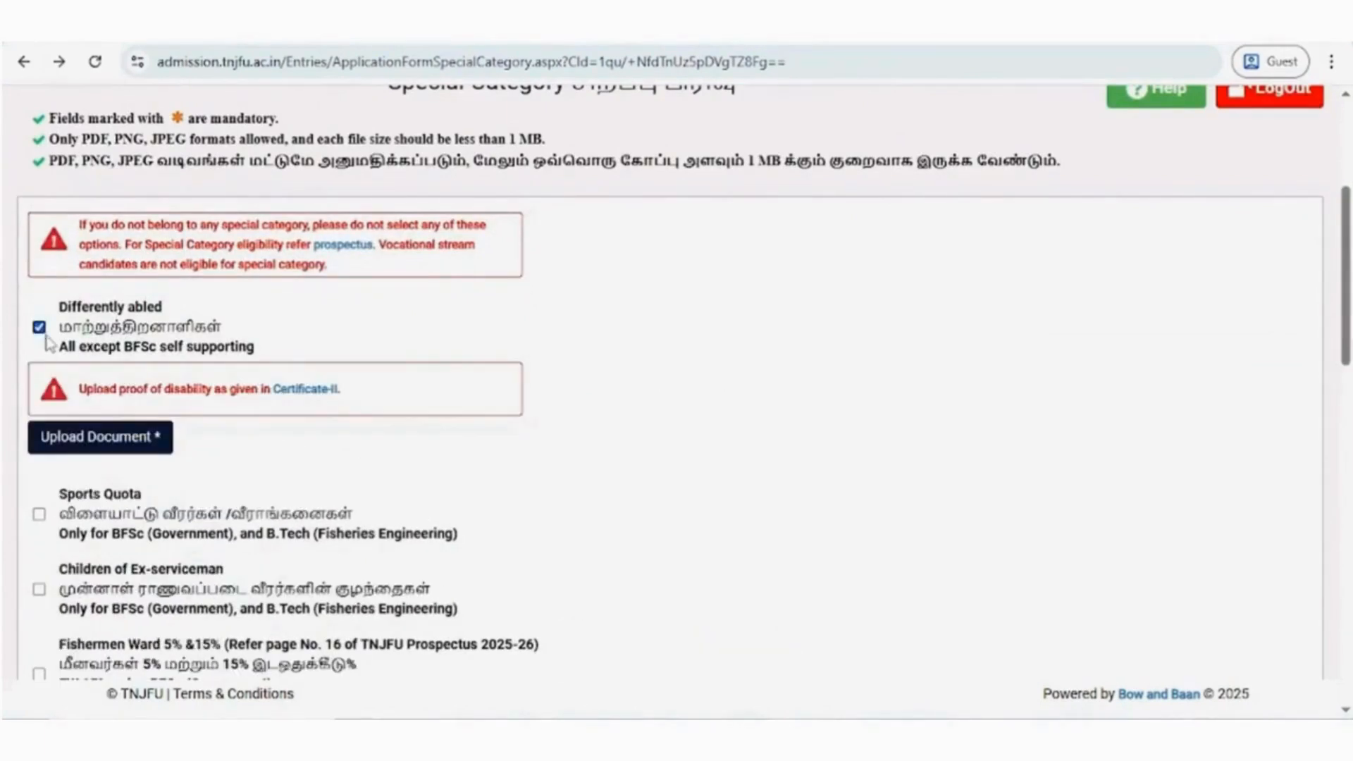
left_click(99, 437)
left_click(521, 345)
- Claim the Sports Quota, accept its instructions, and set the event date to 17/04/2025 and the event year to 2024-25
scroll(520, 346, "down", 2)
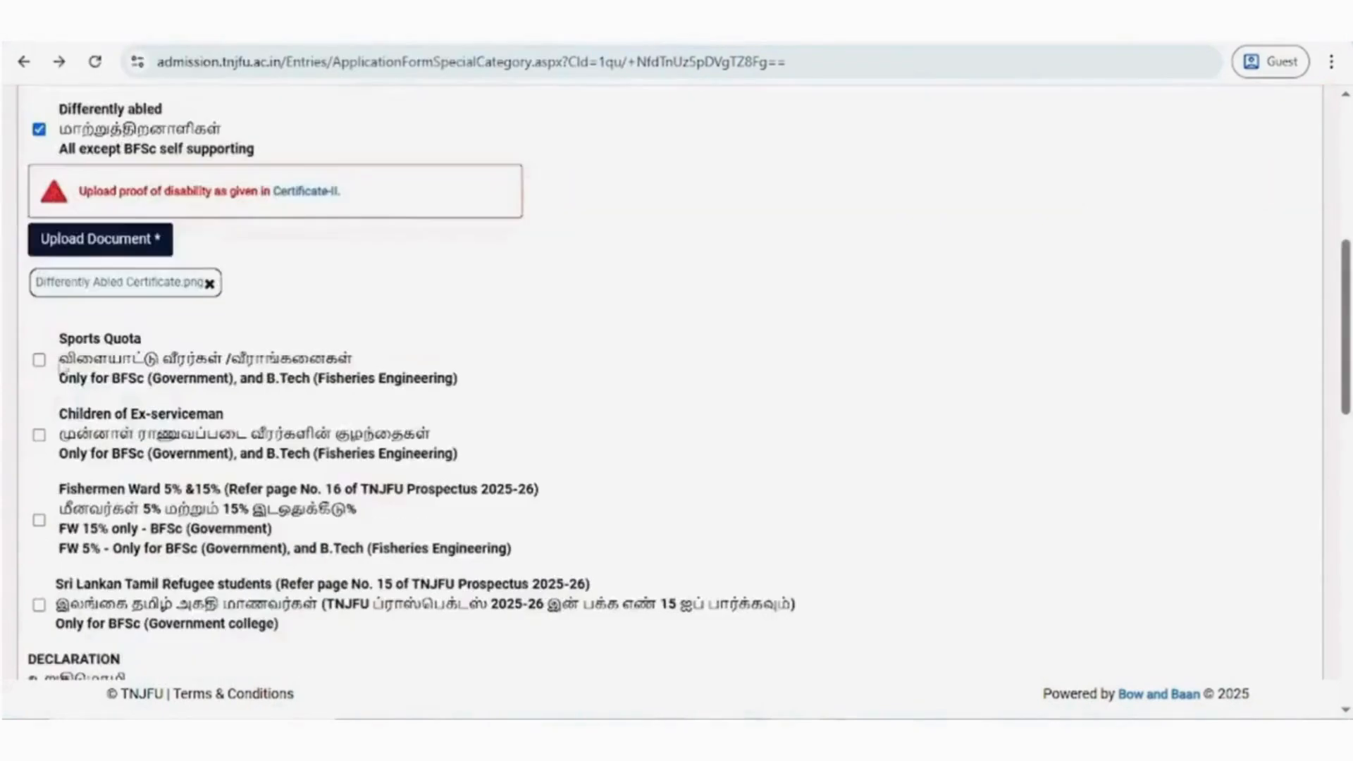
left_click(39, 359)
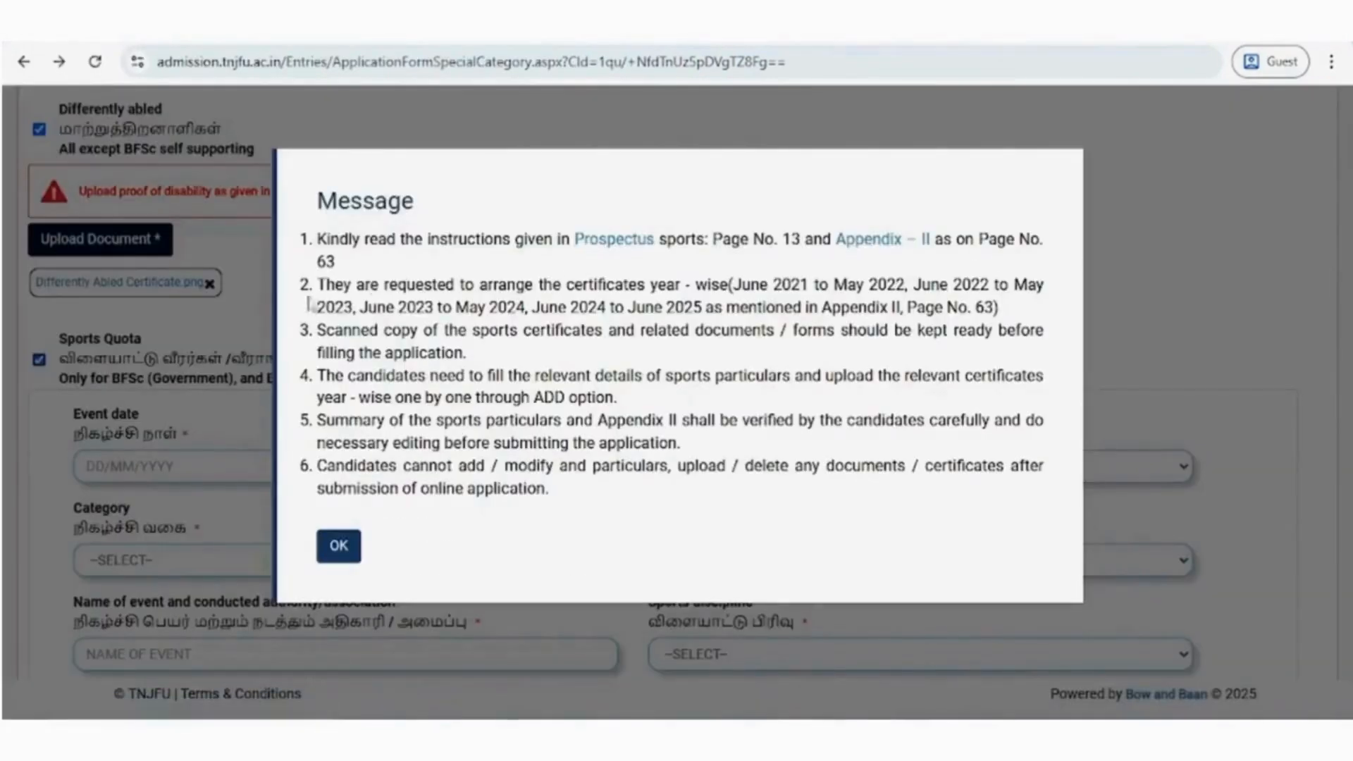
left_click(344, 549)
left_click(249, 468)
left_click(164, 506)
left_click(141, 607)
left_click(242, 633)
scroll(659, 491, "down", 3)
left_click(677, 268)
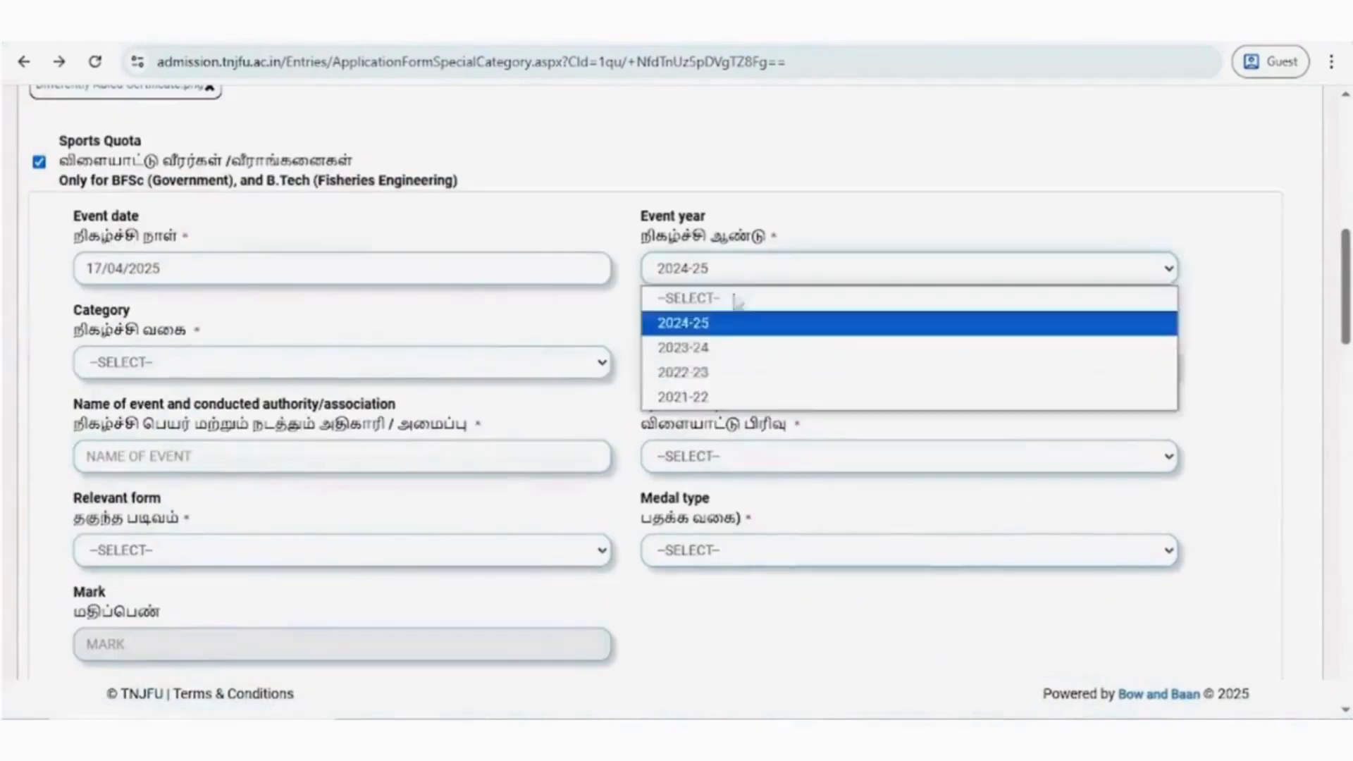
- Set the sports category to RECOGNIZED NATIONAL ACHIEVEMENT, the sub category to National Championships / National Games, and the event name to BALL FEDERATION OF INDIA
left_click(357, 363)
left_click(181, 438)
left_click(910, 362)
left_click(846, 417)
type("BALL FEDERATION OF INDIA")
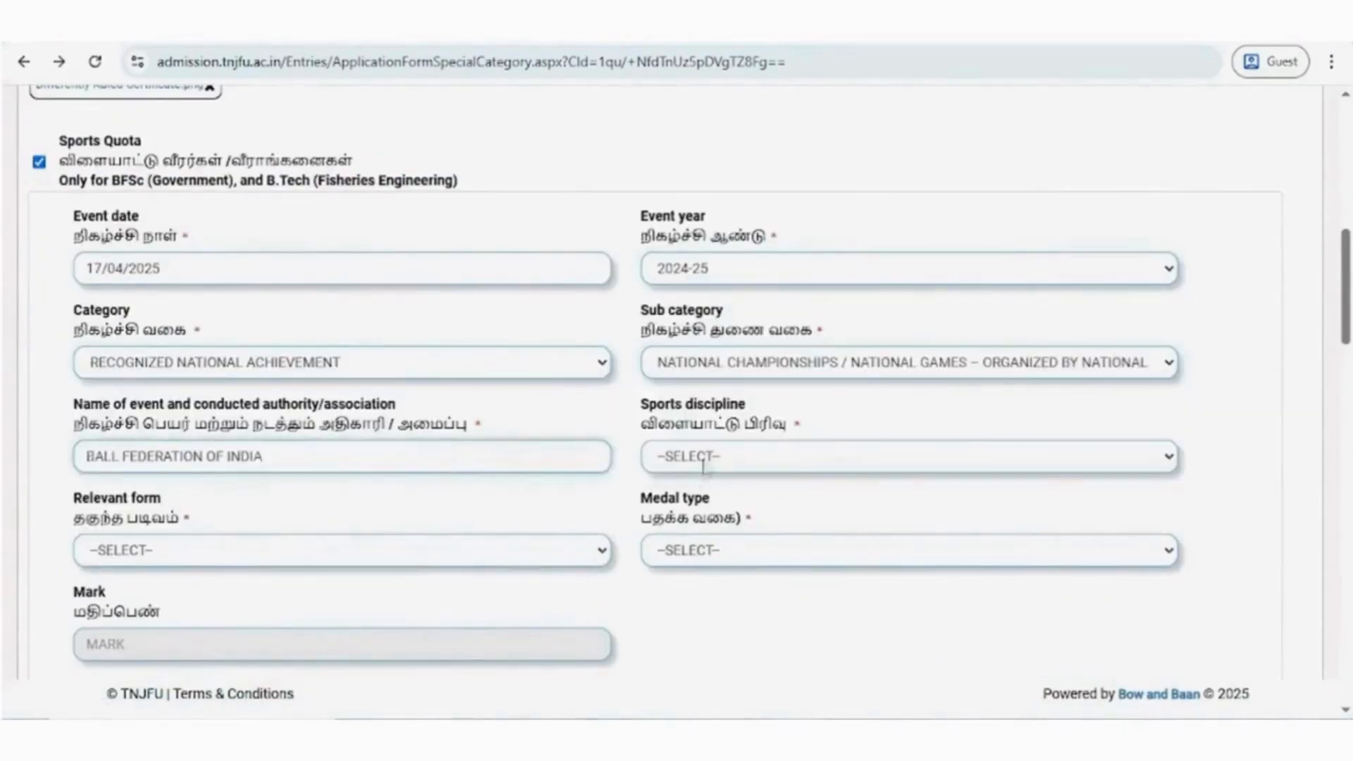
- Set the sports discipline to BASKETBALL, the relevant form to I and the medal type to GOLD
left_click(707, 462)
left_click(705, 134)
scroll(556, 602, "down", 2)
left_click(343, 352)
left_click(332, 402)
left_click(846, 353)
left_click(775, 401)
- Upload Sports Certificate1.png and Sports Certificate2.png as the sports certificates
left_click(229, 543)
scroll(534, 214, "down", 5)
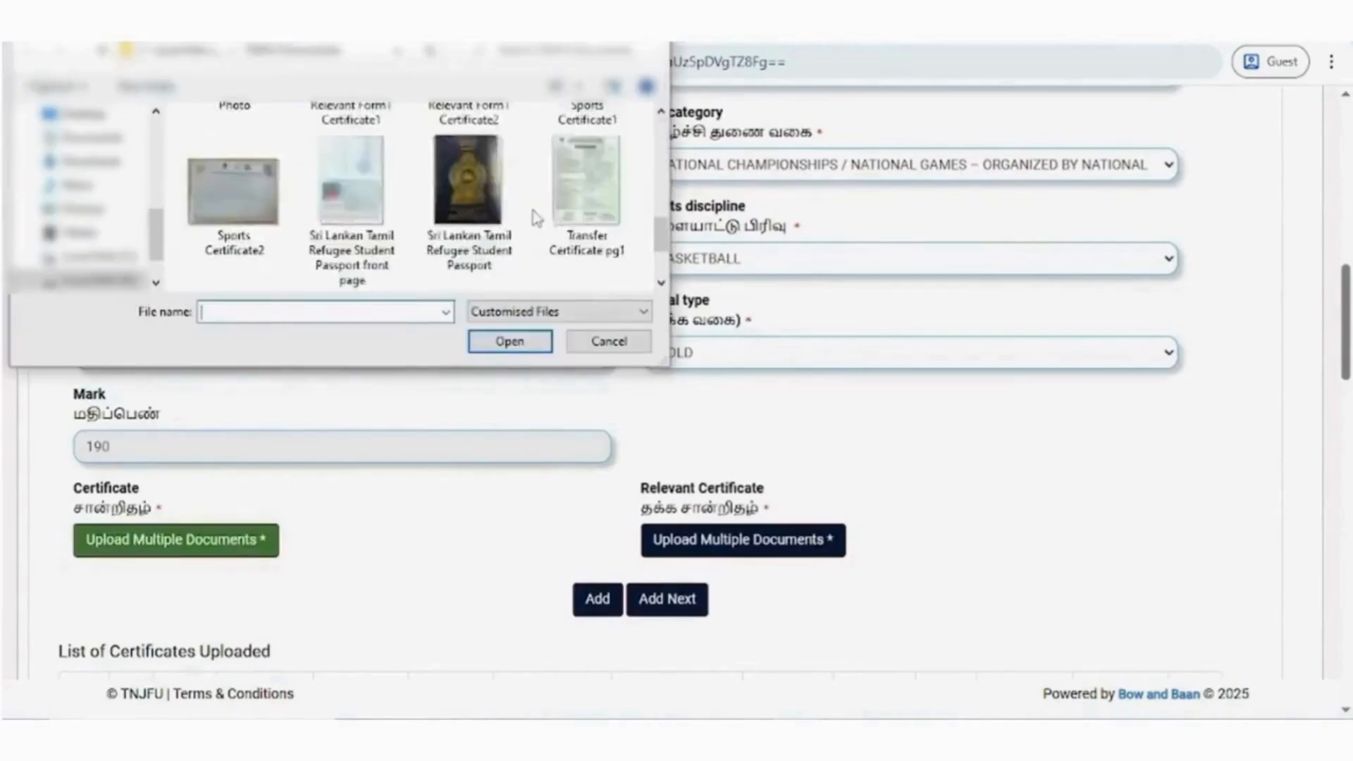
left_click(230, 191)
left_click(528, 338)
left_click(225, 541)
left_click(510, 342)
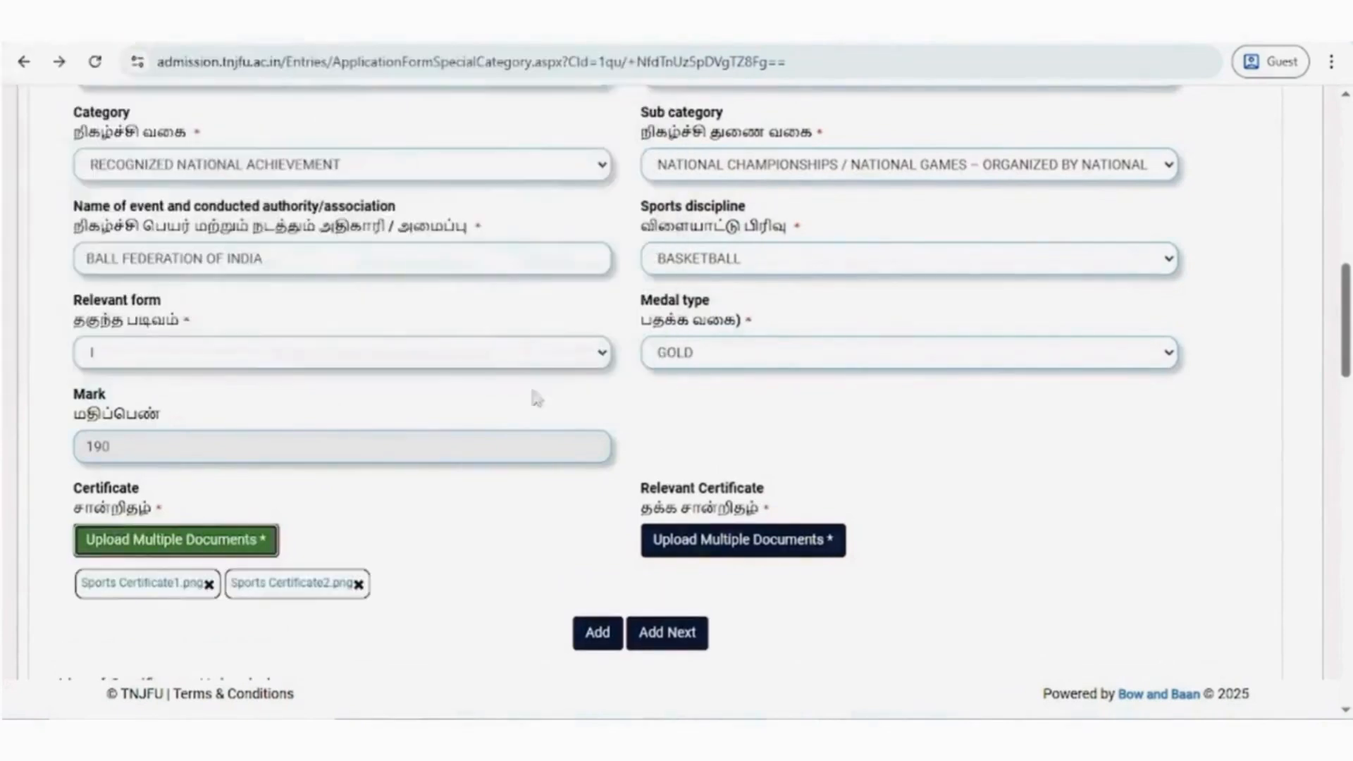
- Upload Relevant Form1 Certificate1 and Relevant Form1 Certificate2 as the relevant certificates
left_click(744, 540)
scroll(409, 198, "down", 2)
left_click(381, 211)
left_click(509, 342)
left_click(800, 543)
scroll(422, 204, "down", 2)
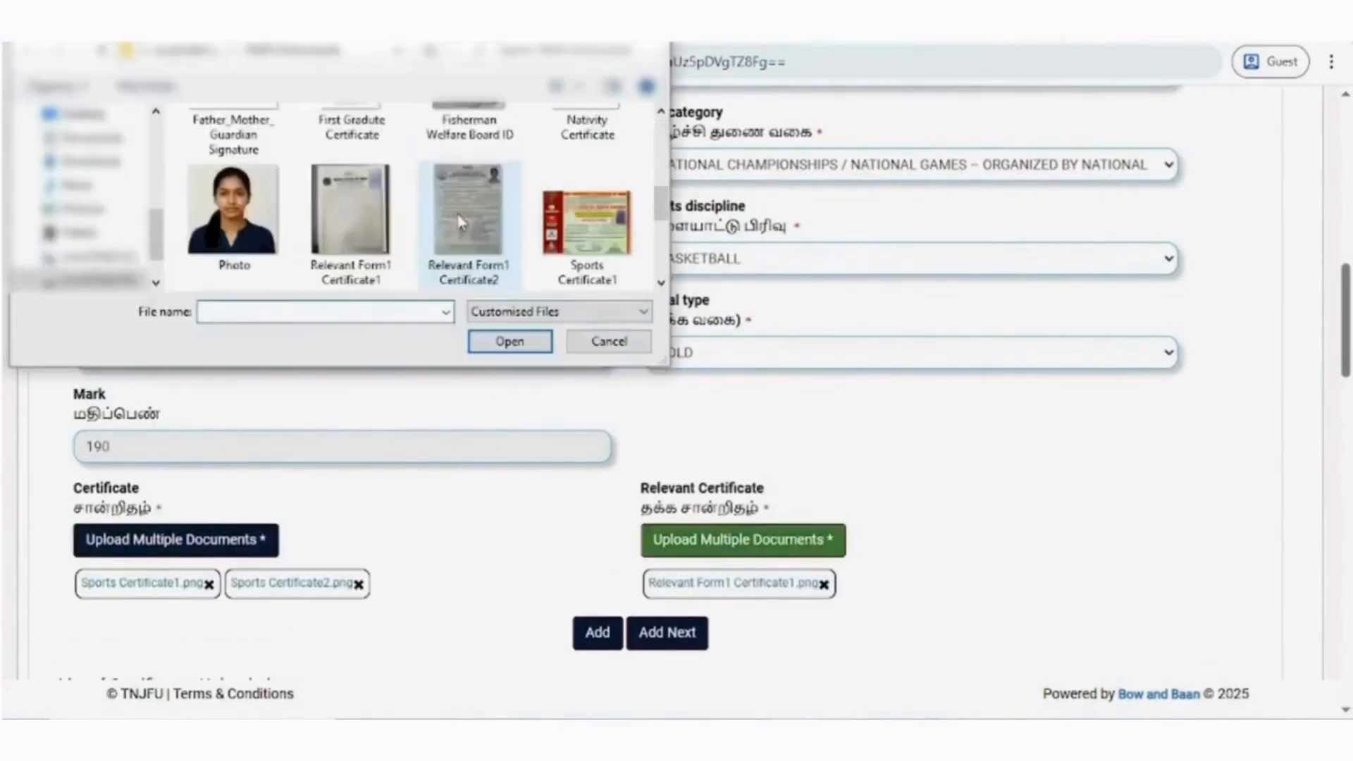
left_click(461, 220)
left_click(510, 341)
- Add the sports entry to the list of certificates and accept the sports declaration
left_click(597, 634)
scroll(526, 473, "down", 5)
left_click(65, 447)
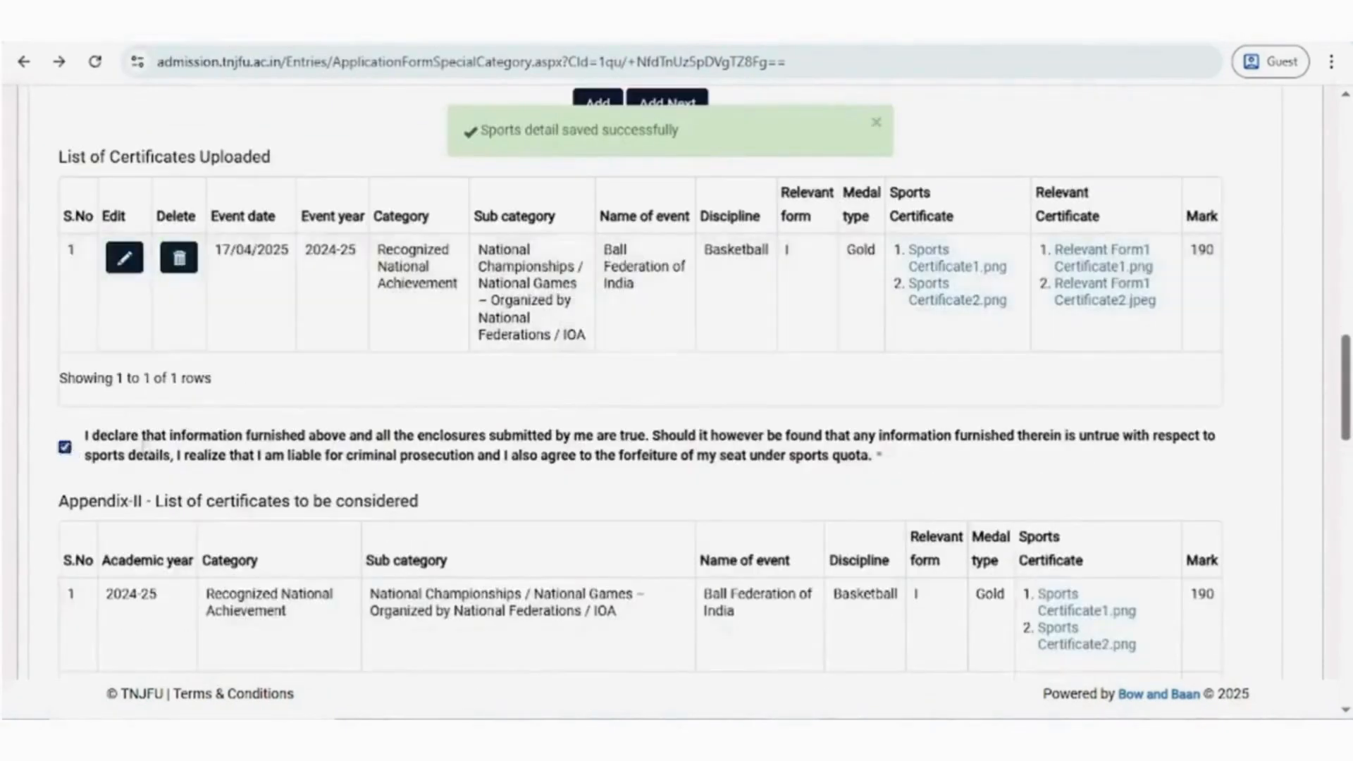
- Claim the Children of Ex-serviceman category and upload the Child of Ex-Servicemen Certificate
scroll(423, 352, "down", 4)
left_click(39, 276)
left_click(100, 372)
scroll(430, 233, "down", 1)
double_click(350, 170)
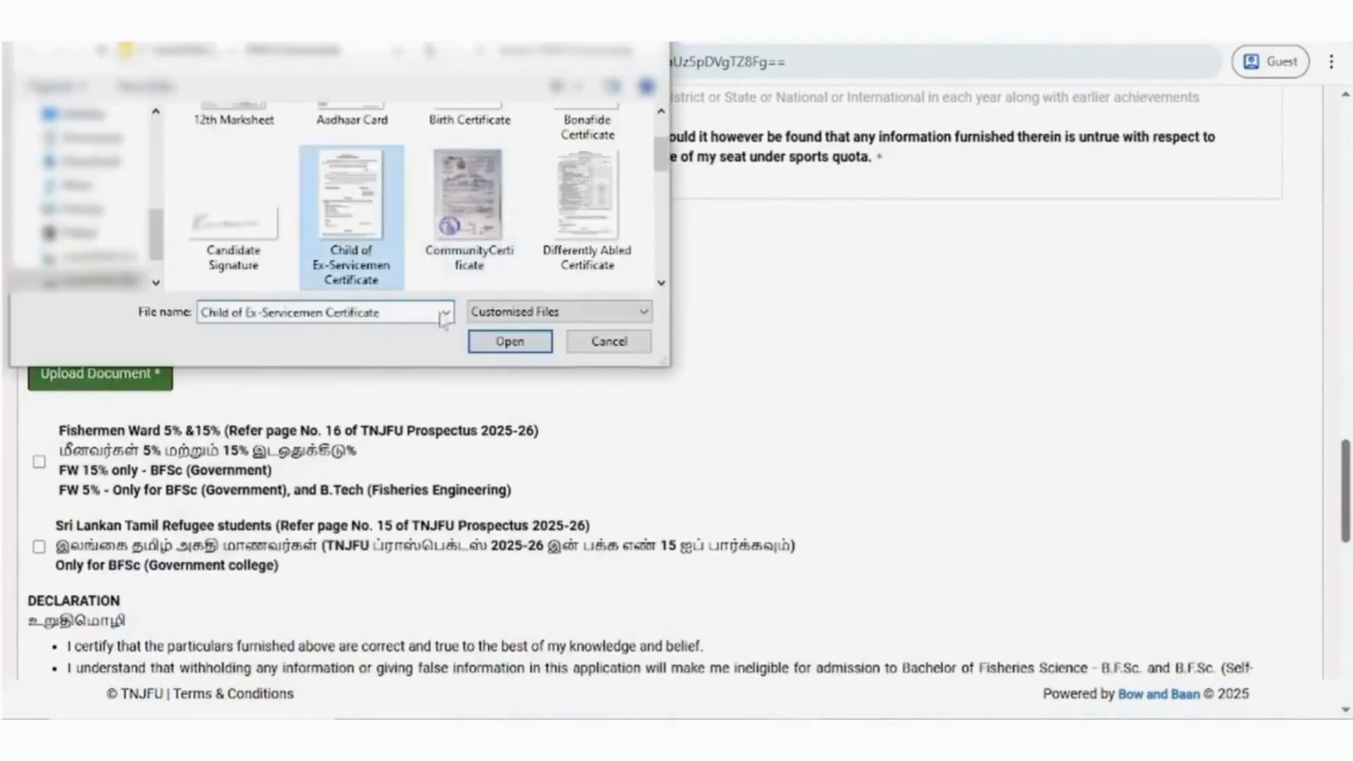
- Claim the Fishermen Ward 5% & 15% category and upload Fisherman Welfare Board ID.png as the membership card
scroll(378, 396, "down", 4)
left_click(39, 208)
left_click(119, 327)
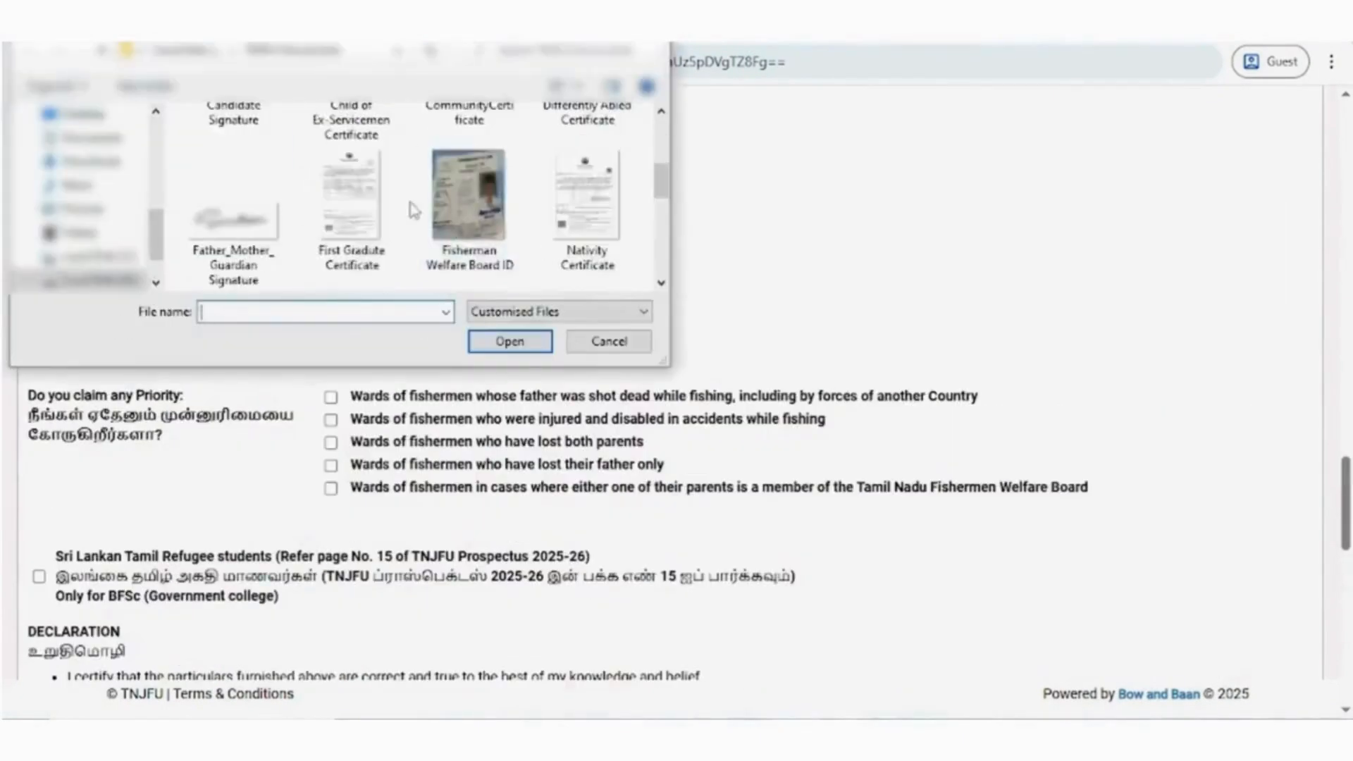
double_click(459, 193)
- Claim the Sri Lankan Tamil Refugee students category and upload its identification document
scroll(423, 352, "down", 1)
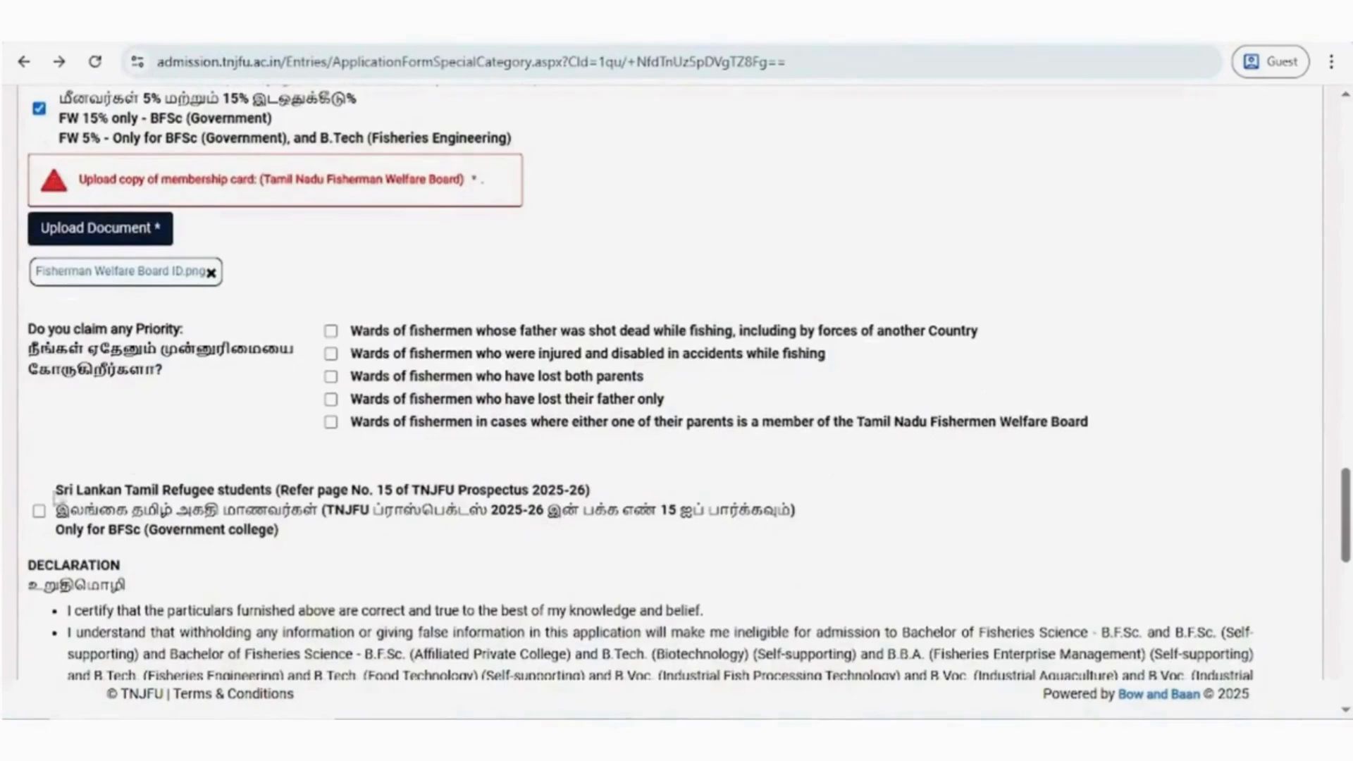
left_click(40, 510)
scroll(42, 510, "down", 3)
left_click(100, 422)
scroll(475, 204, "down", 5)
double_click(351, 183)
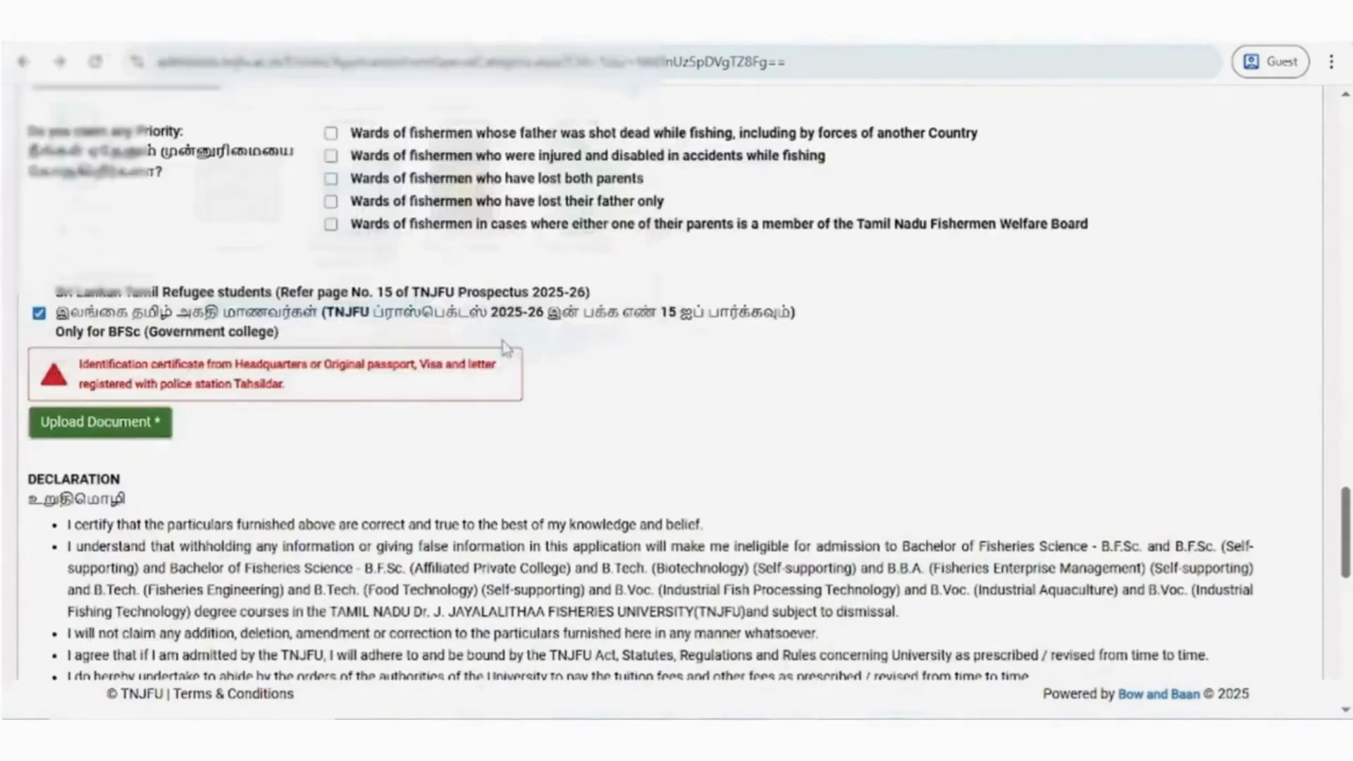
- Review the declaration terms and the table of eligible courses for the special and supernumerary categories
scroll(437, 352, "down", 4)
scroll(437, 352, "down", 8)
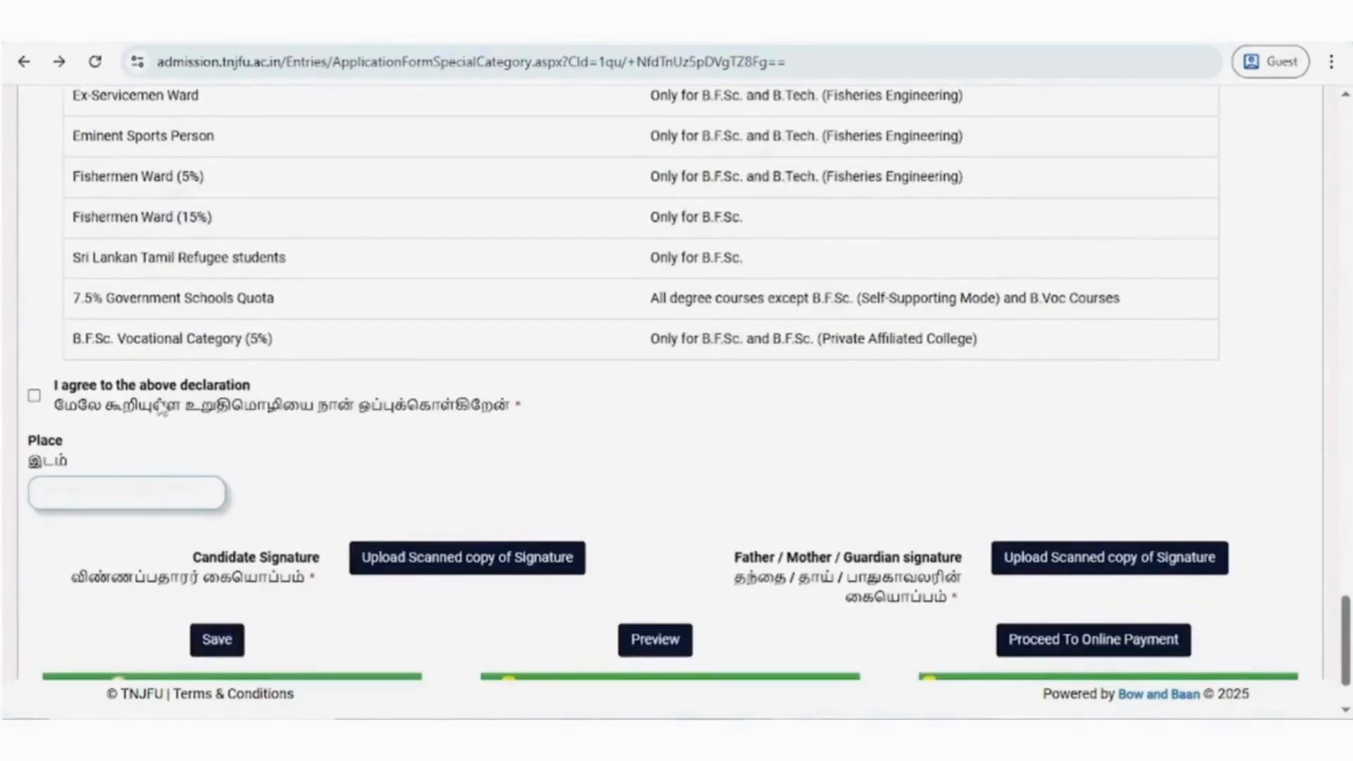
scroll(150, 402, "up", 5)
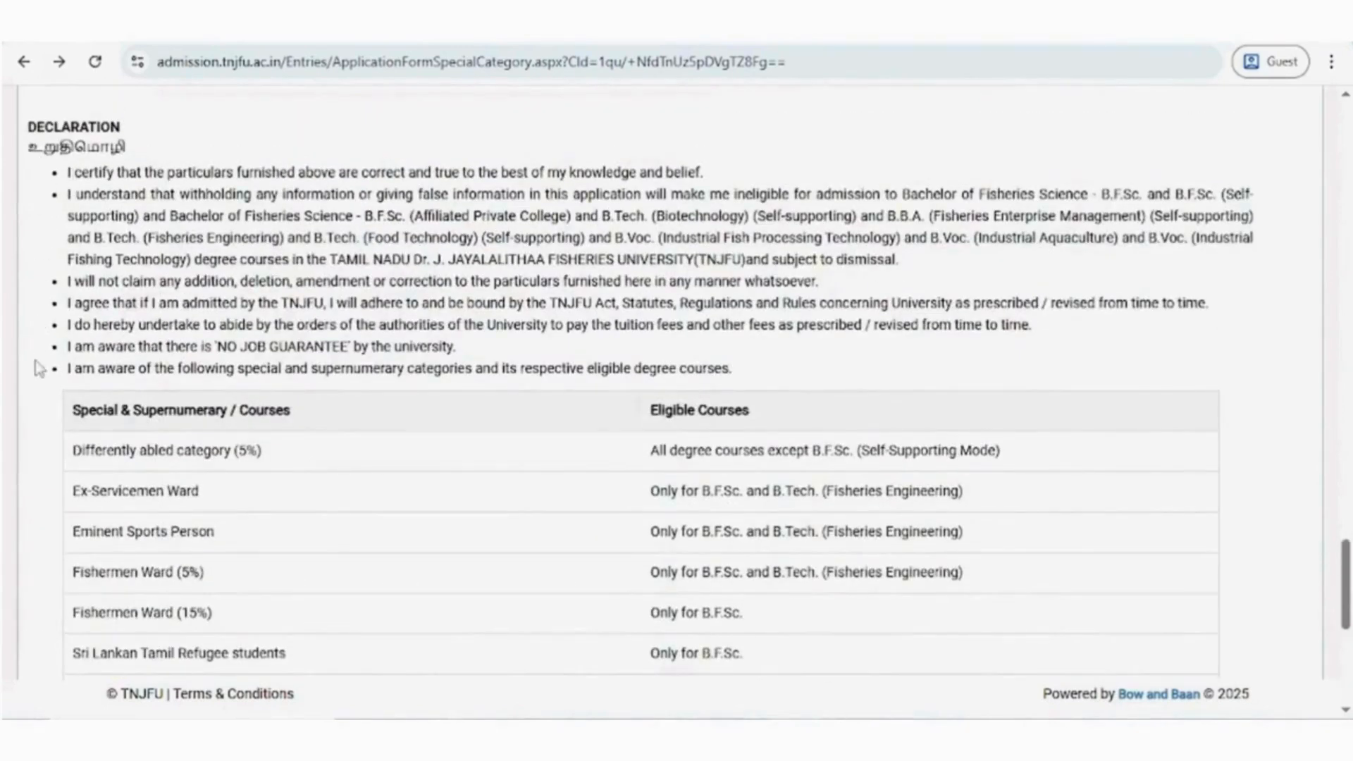
scroll(38, 370, "down", 5)
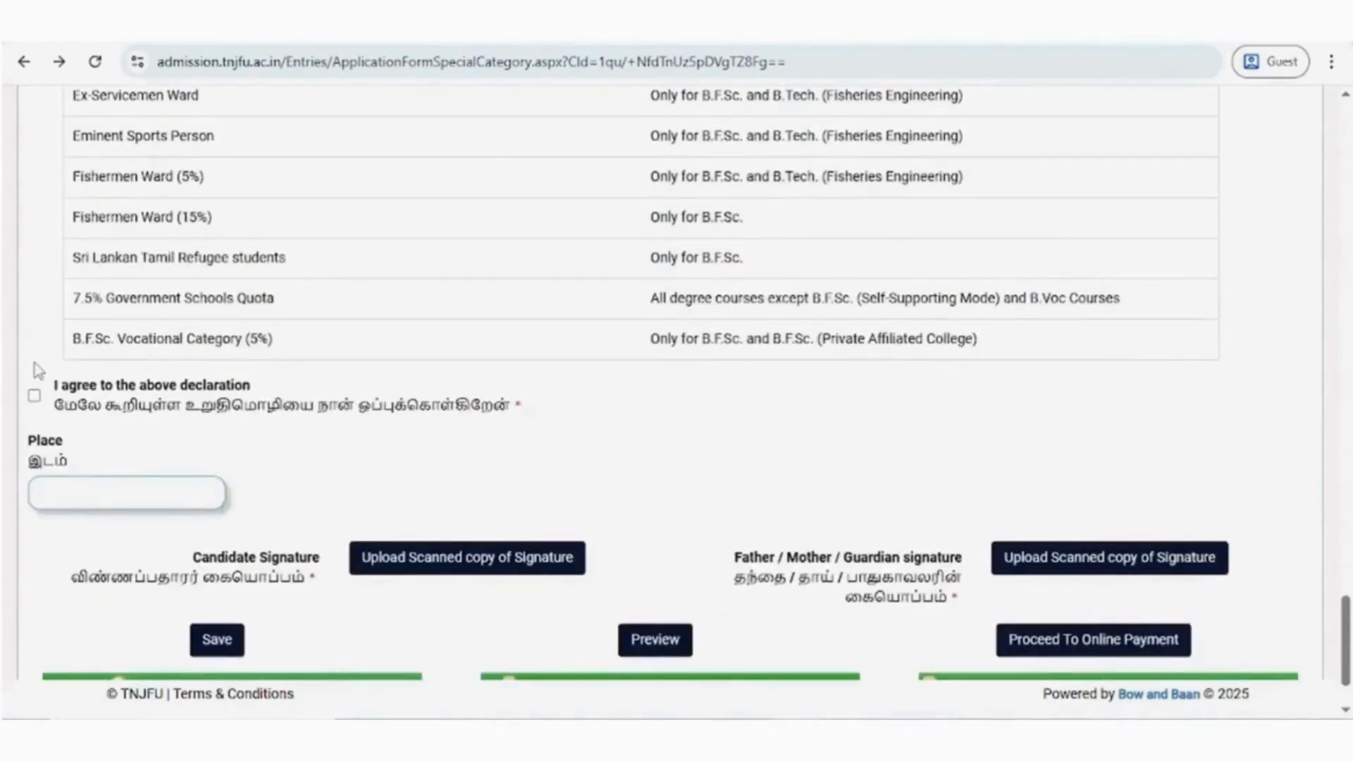
- Agree to the declaration and enter KARUR as the place
scroll(38, 370, "up", 1)
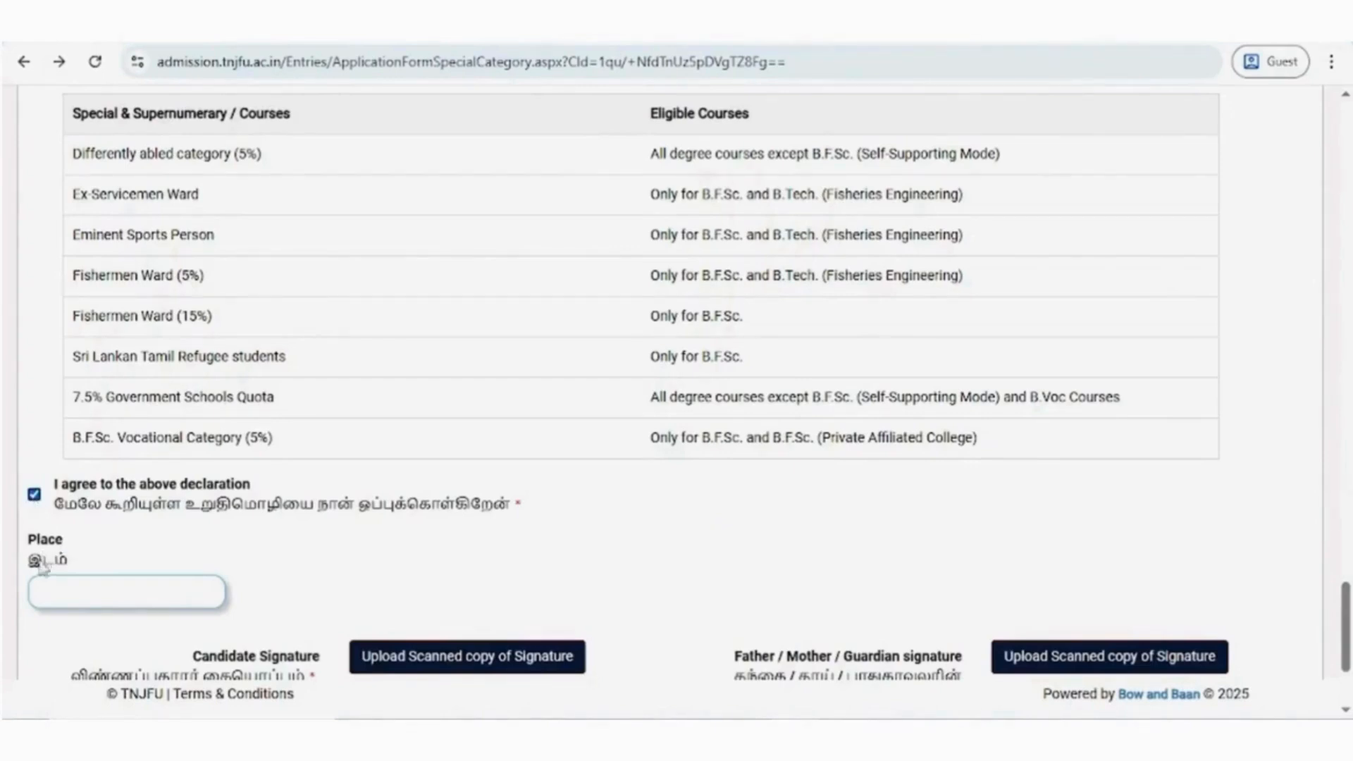
left_click(44, 591)
type("KARUR")
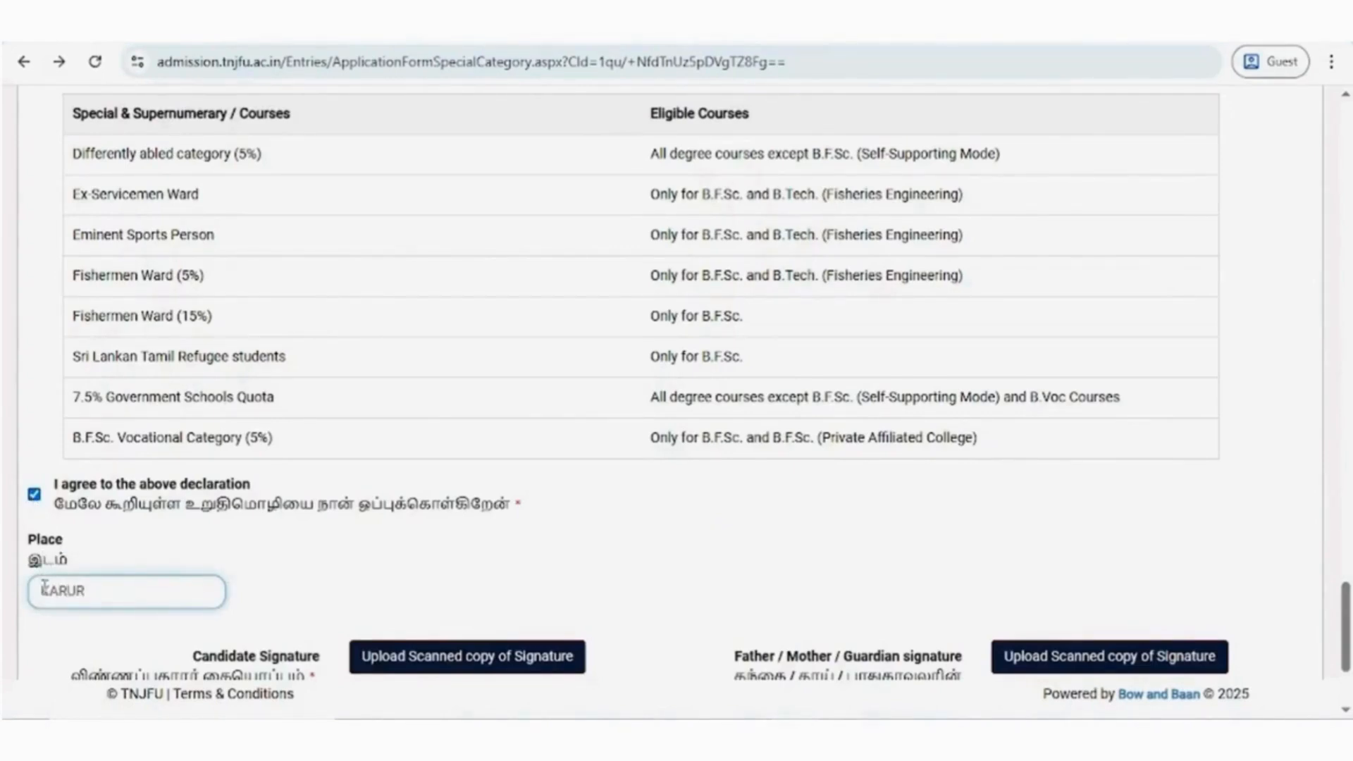
- Upload Candidate Signature.png as the scanned copy of the candidate's signature
scroll(303, 592, "down", 2)
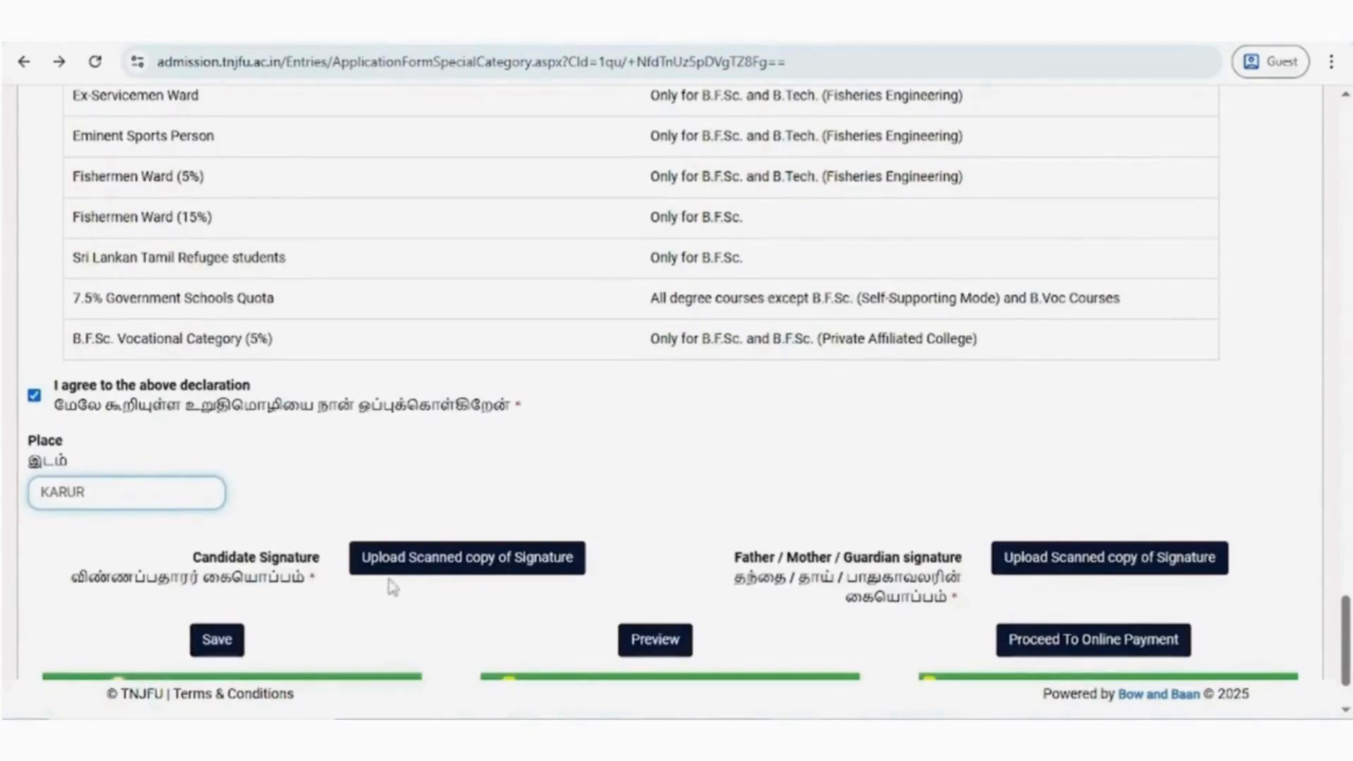
left_click(431, 570)
scroll(409, 227, "down", 1)
scroll(411, 228, "up", 2)
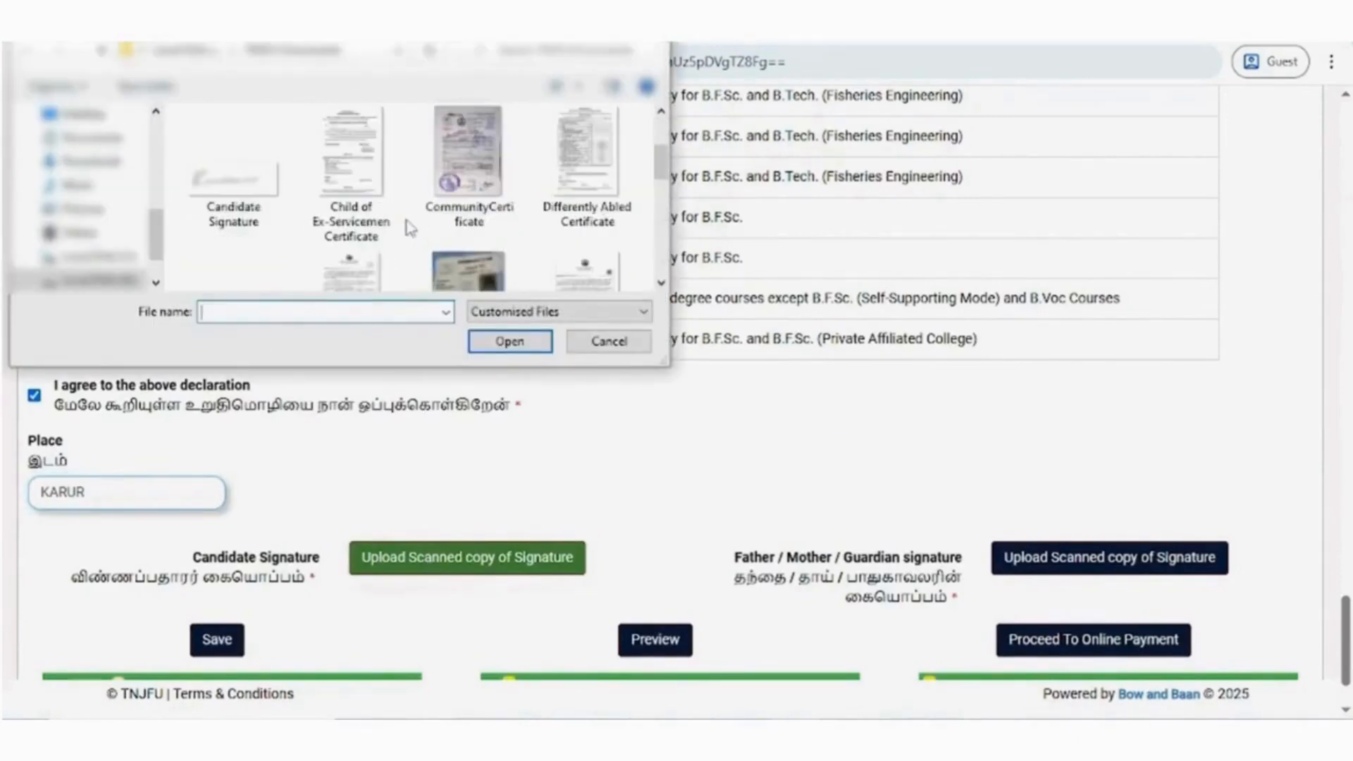
left_click(233, 180)
left_click(509, 341)
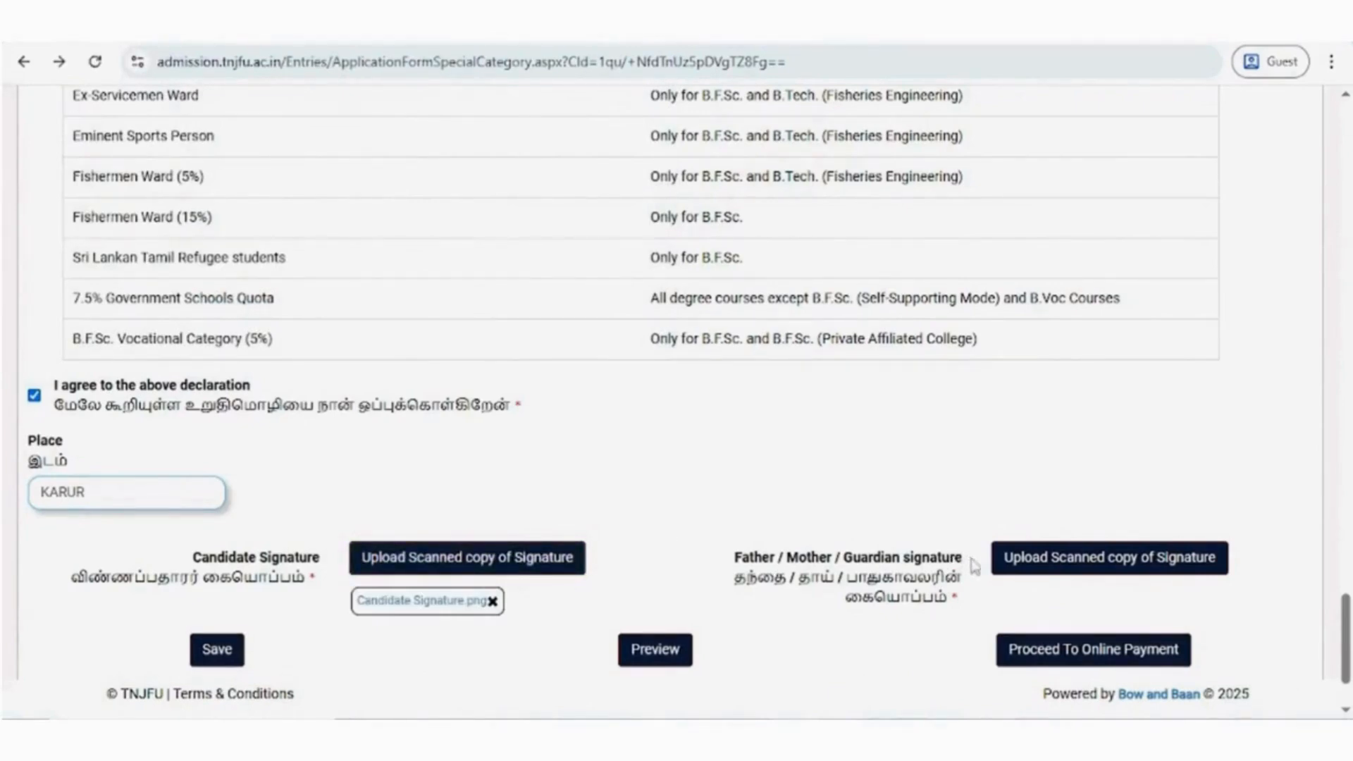
- Upload the Father_Mother_ Guardian Signature file as the parent or guardian signature and save the application
left_click(1051, 567)
left_click(234, 220)
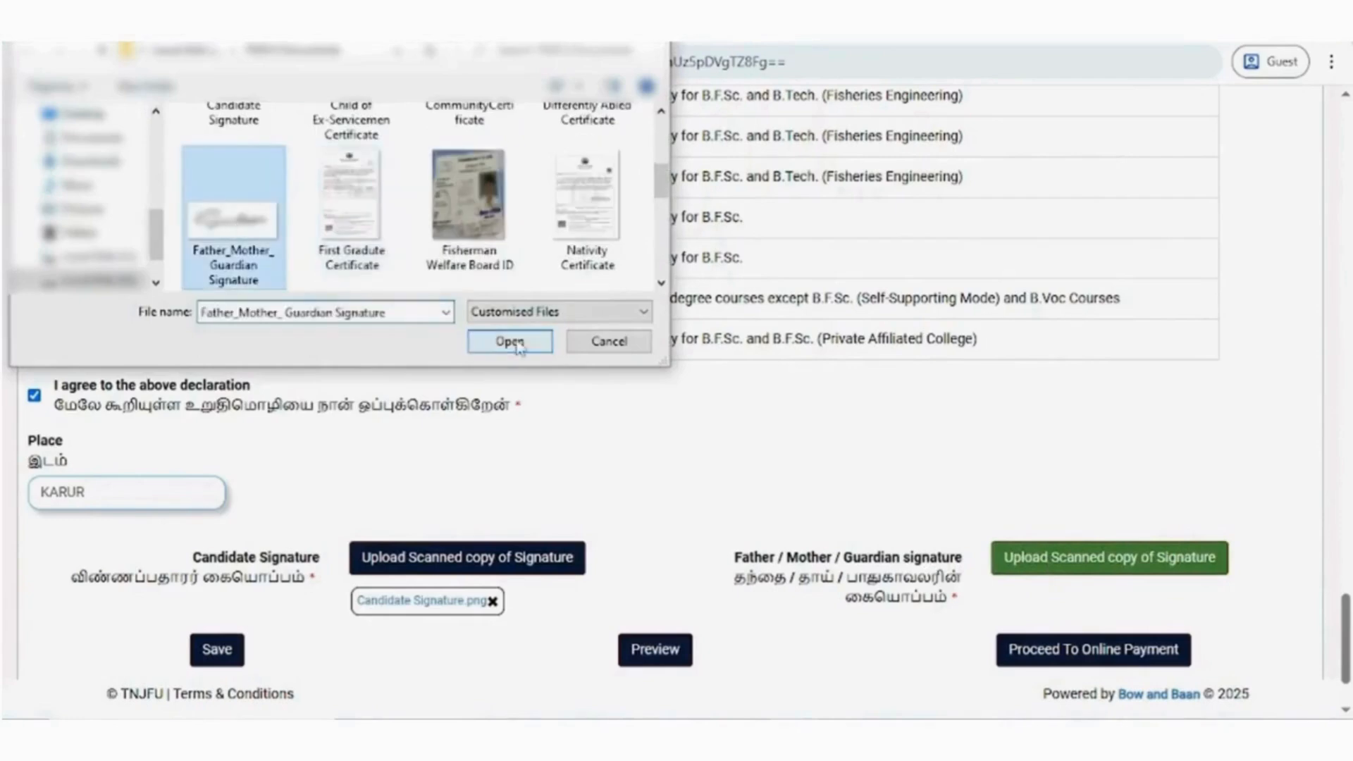
left_click(510, 341)
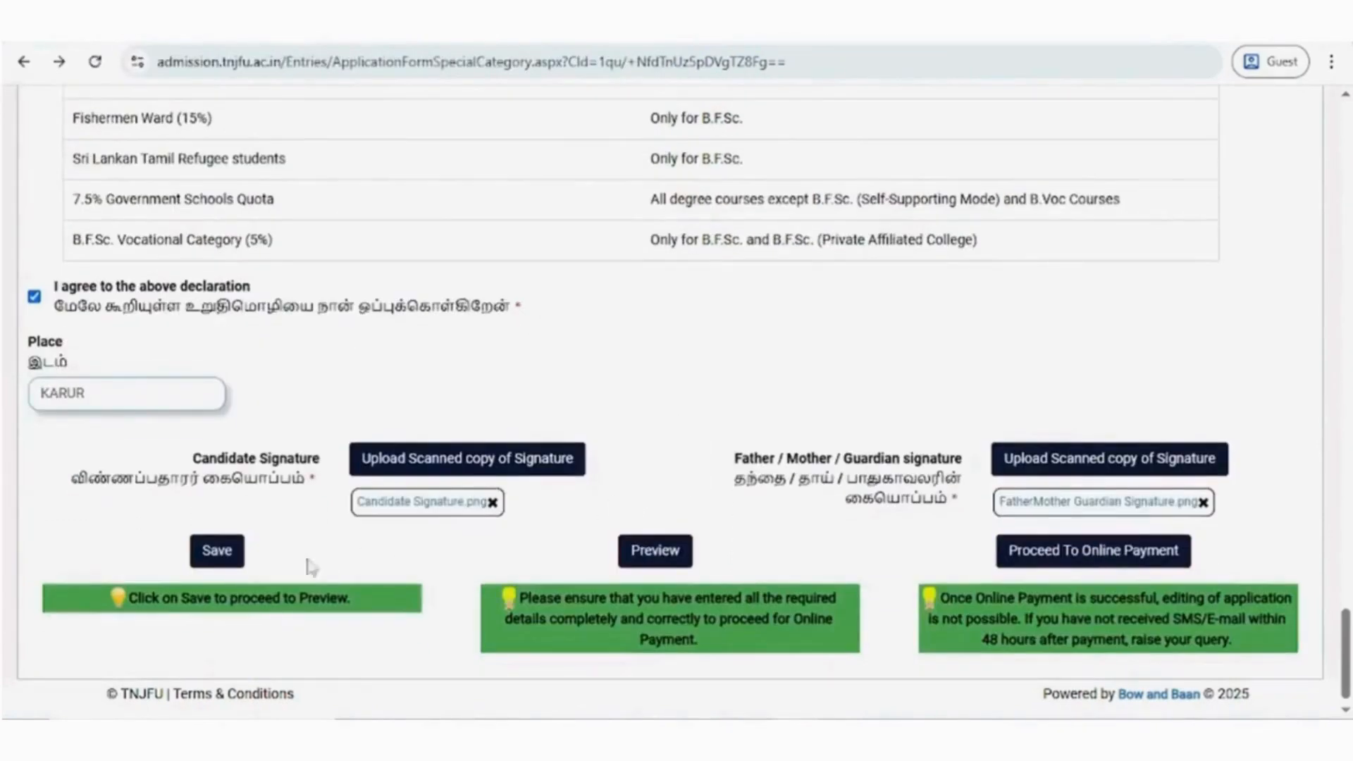
left_click(220, 554)
left_click(533, 416)
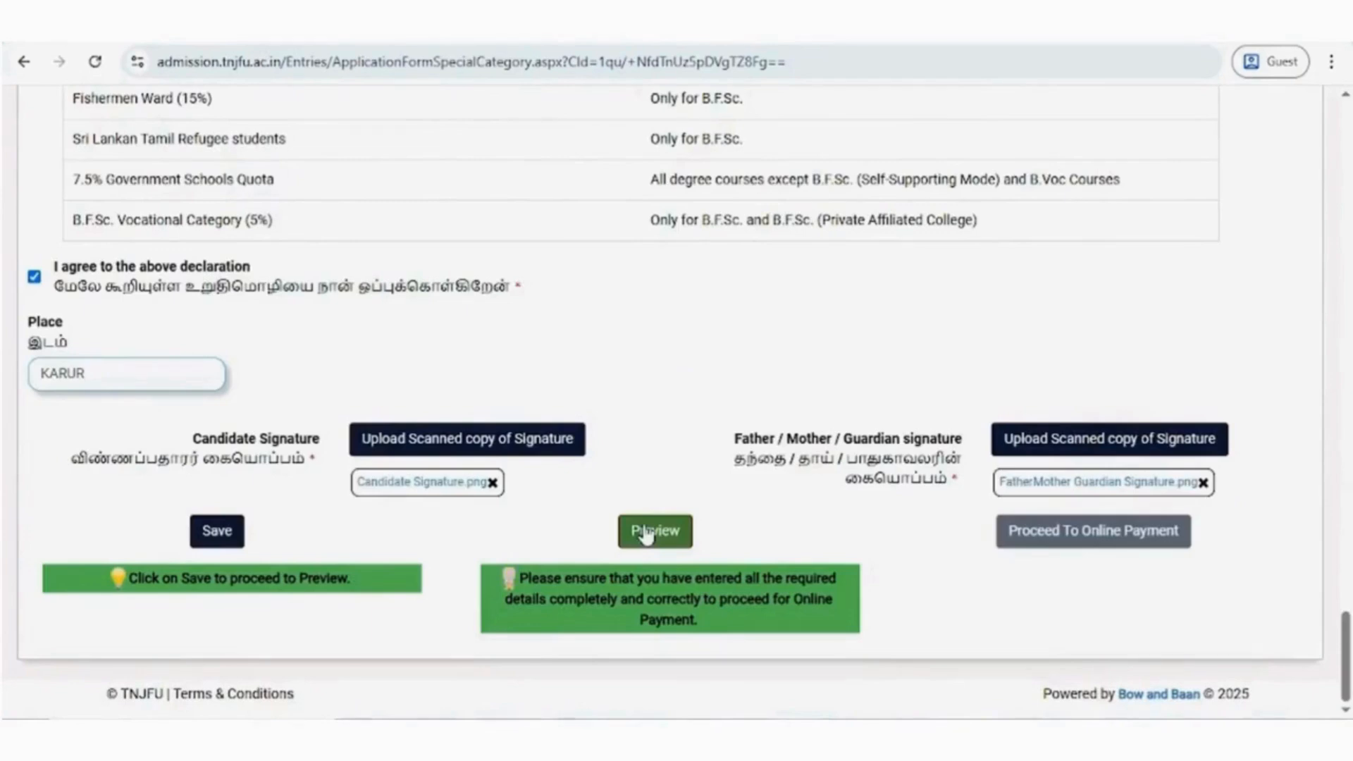
- Preview the saved application and check the personal details, marks, attached documents and declaration for each course applied, then return to the form
left_click(647, 535)
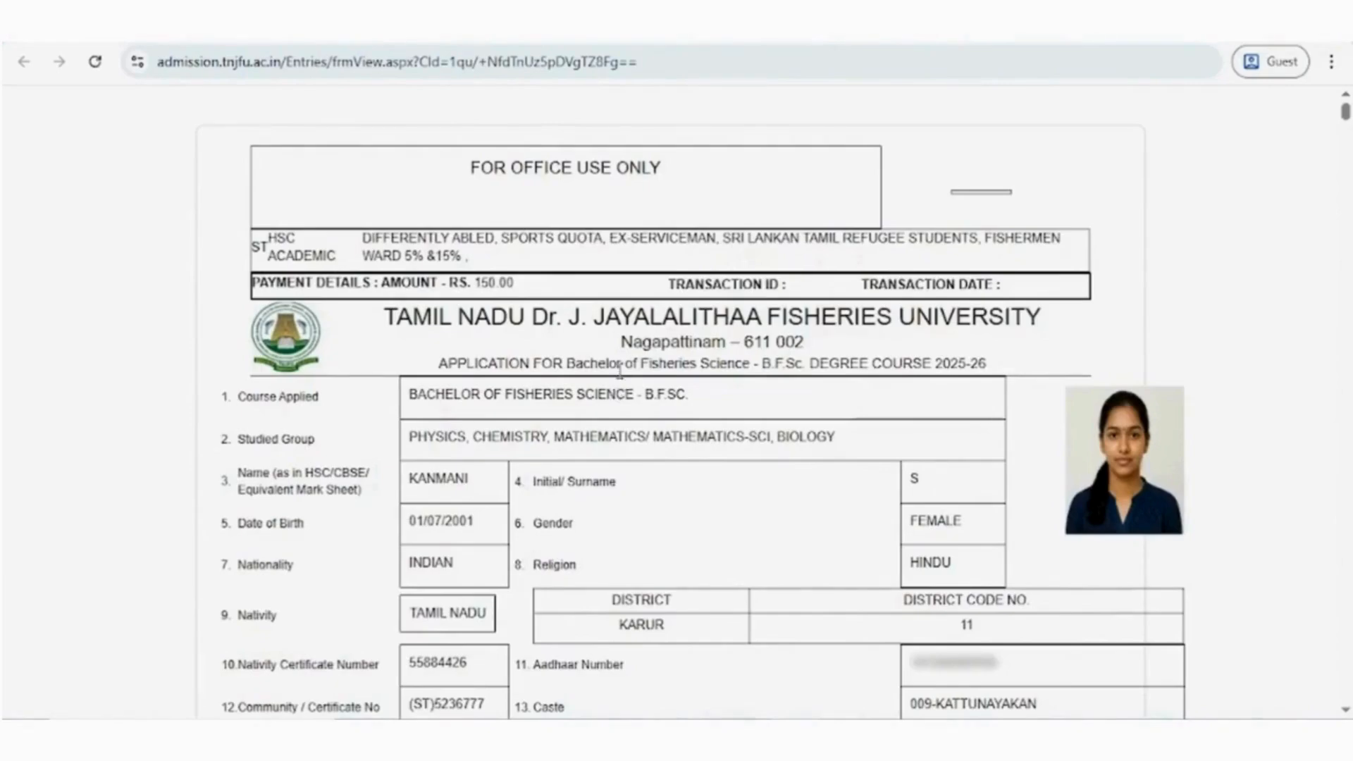
scroll(620, 371, "down", 20)
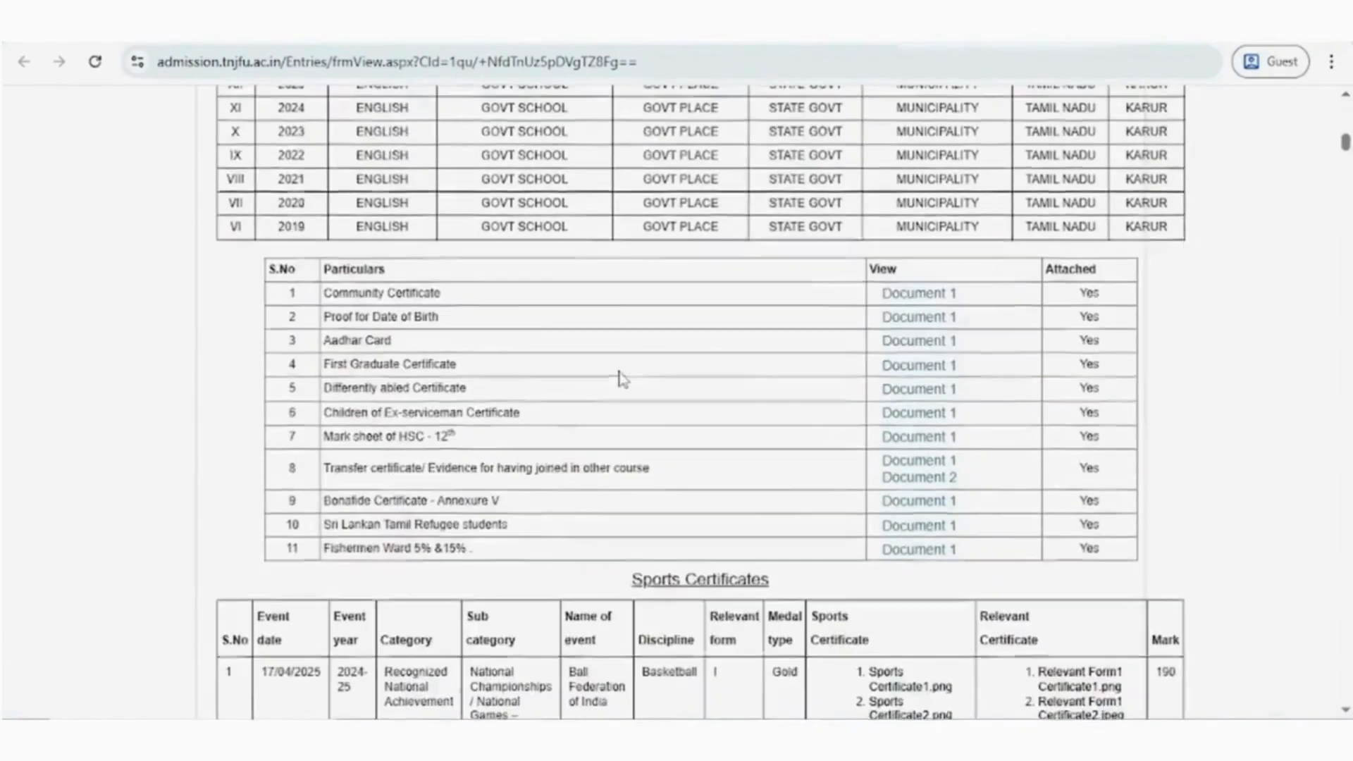
scroll(619, 379, "down", 12)
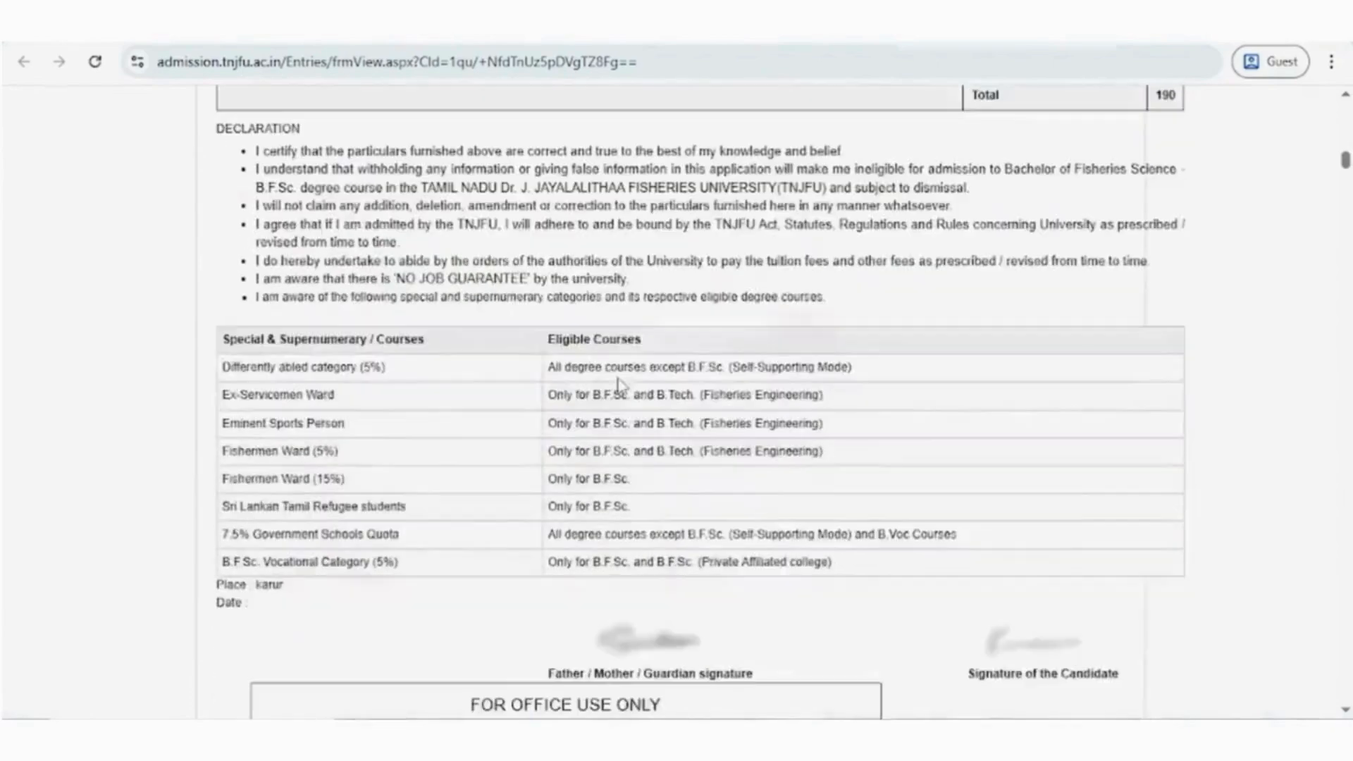
scroll(620, 383, "down", 12)
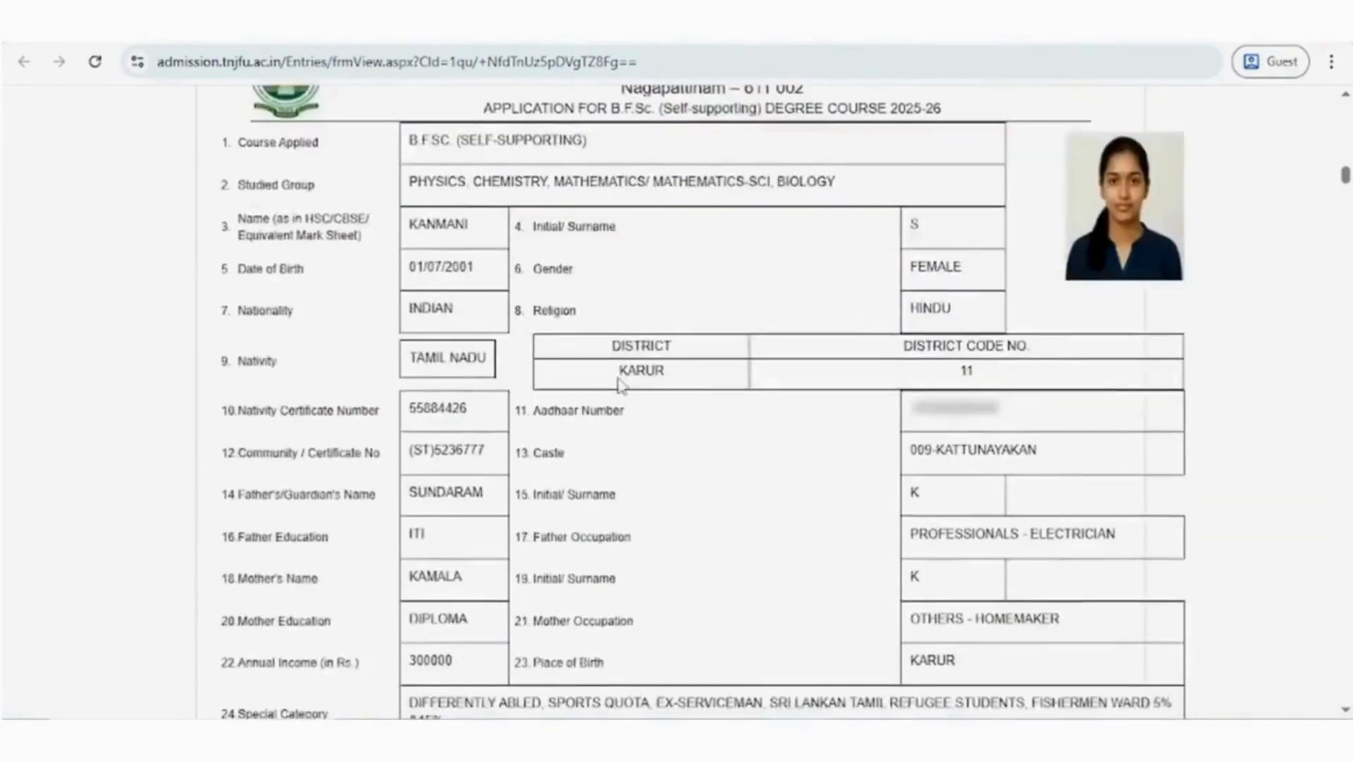
scroll(620, 382, "down", 15)
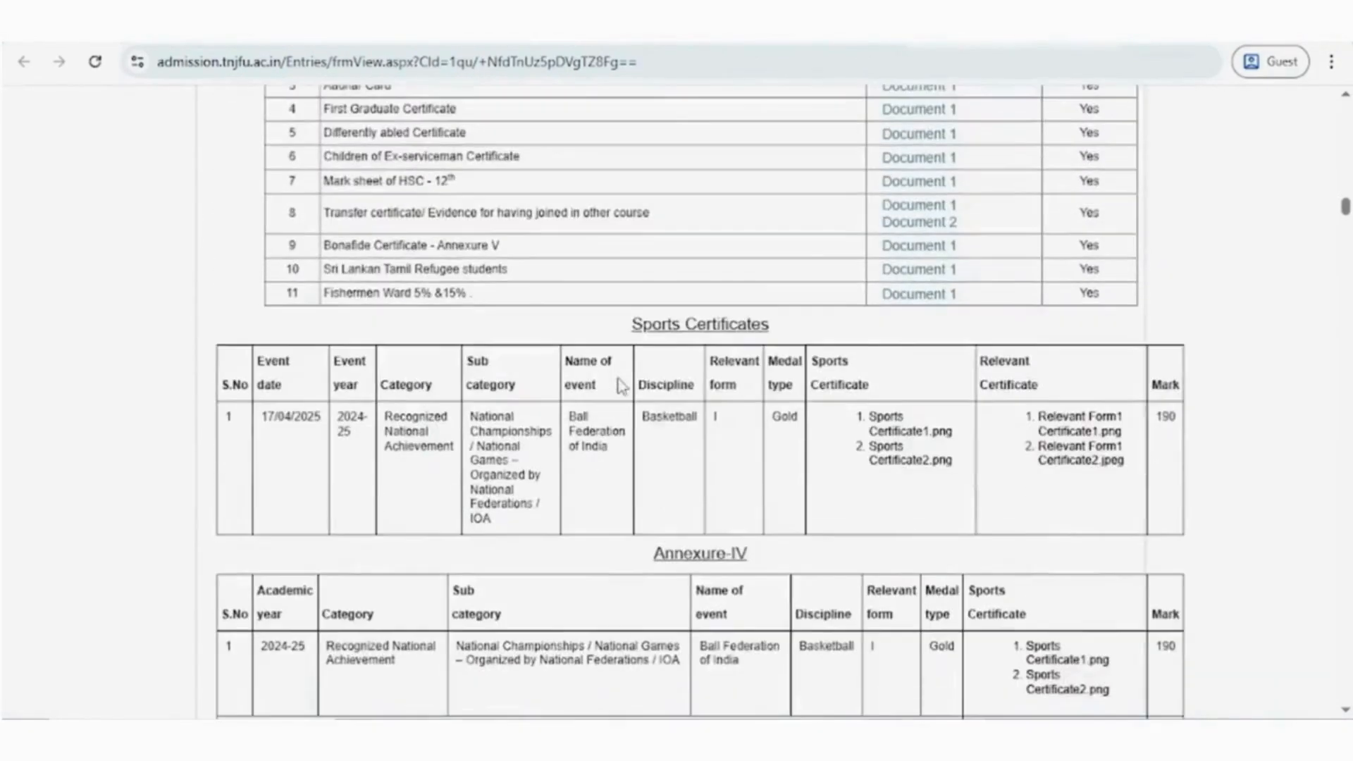
scroll(620, 384, "down", 15)
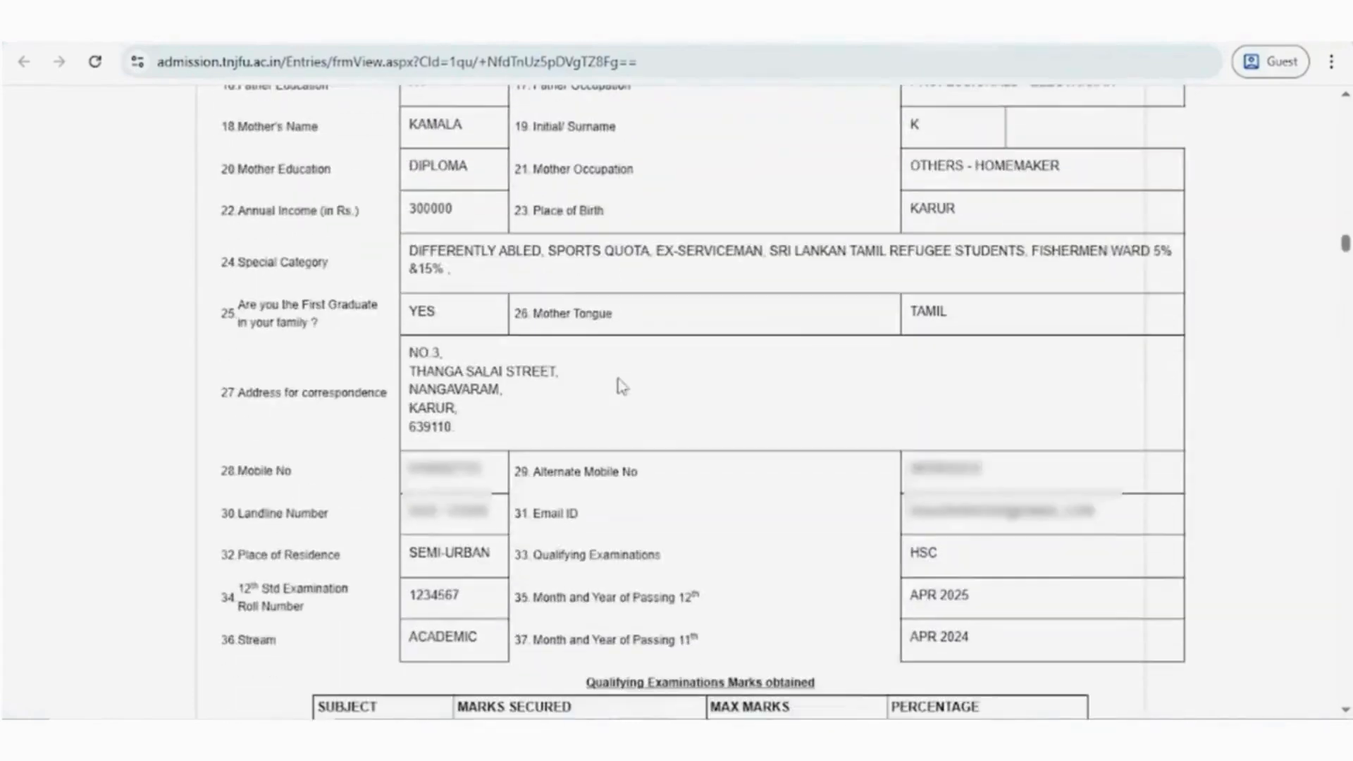
scroll(621, 386, "down", 15)
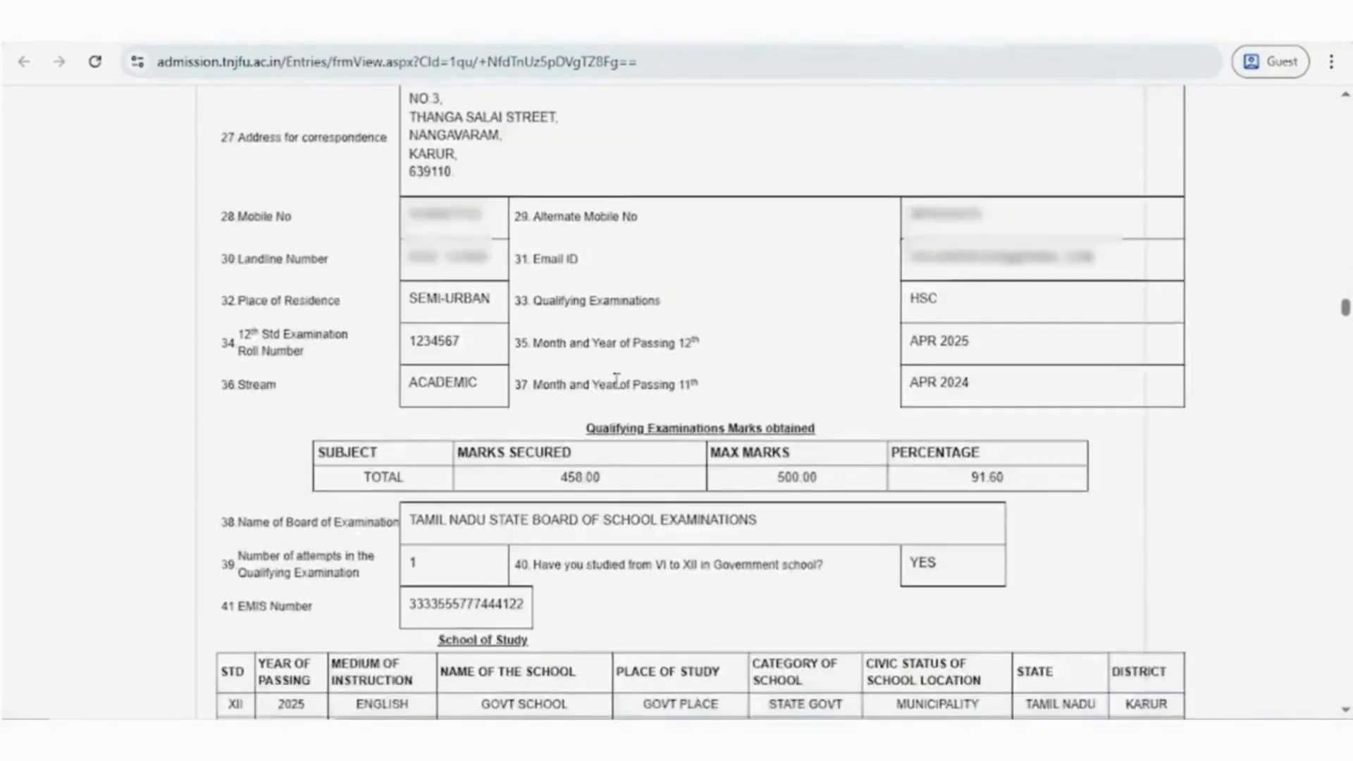
scroll(618, 384, "down", 15)
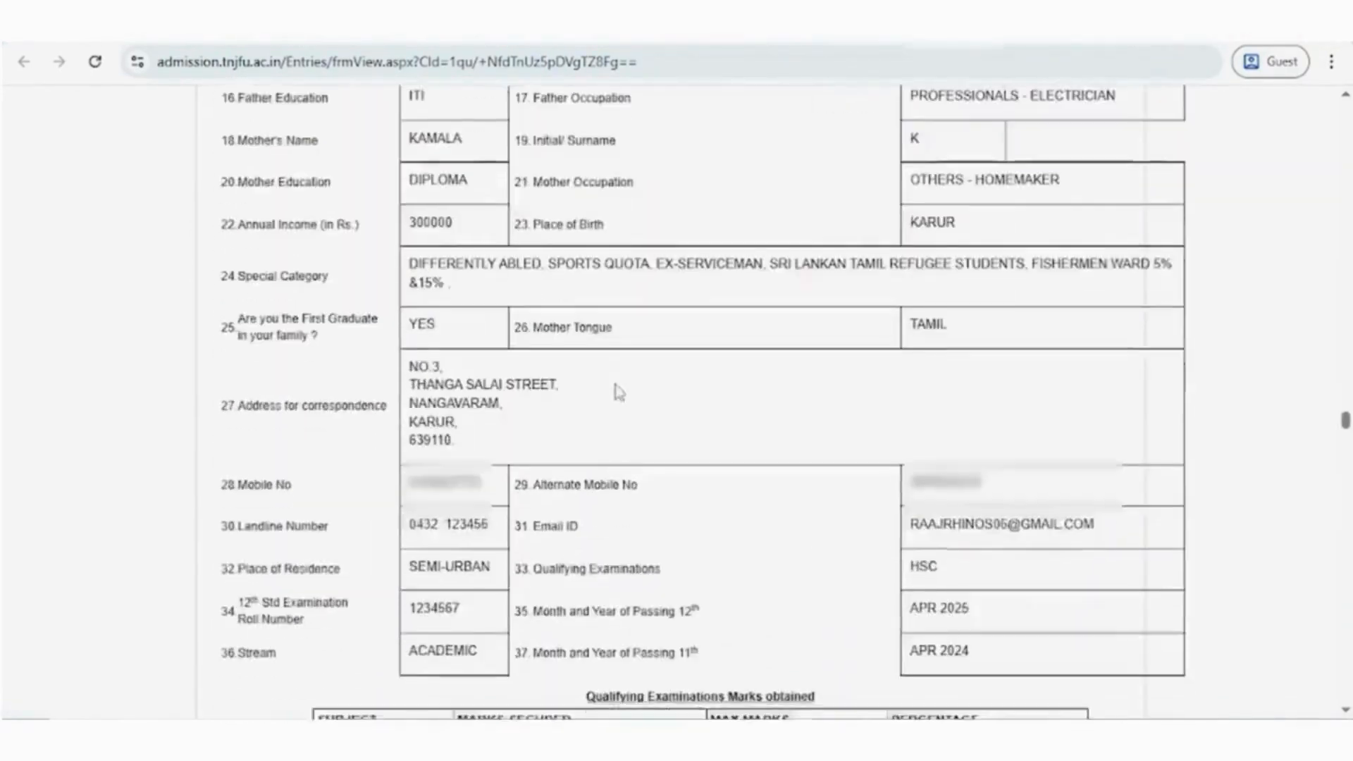
scroll(620, 392, "down", 15)
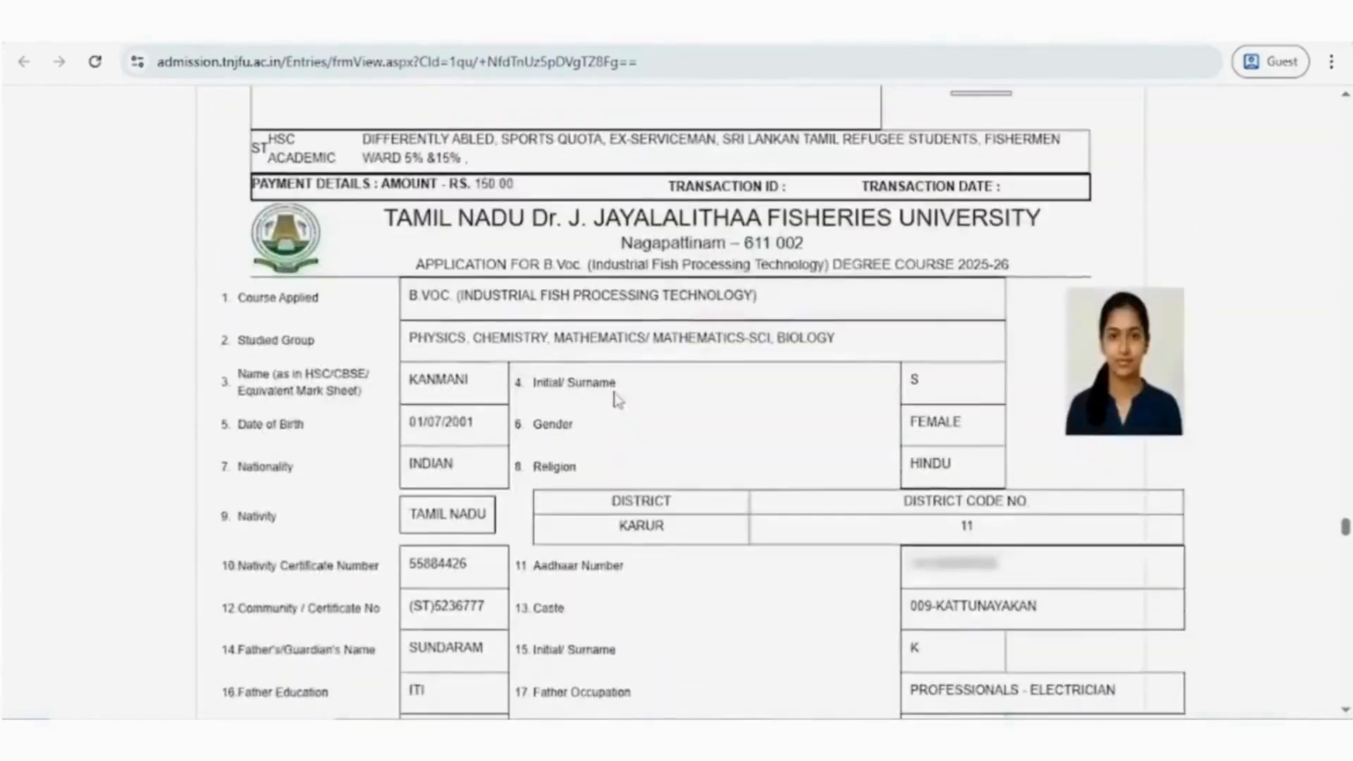
scroll(618, 400, "down", 15)
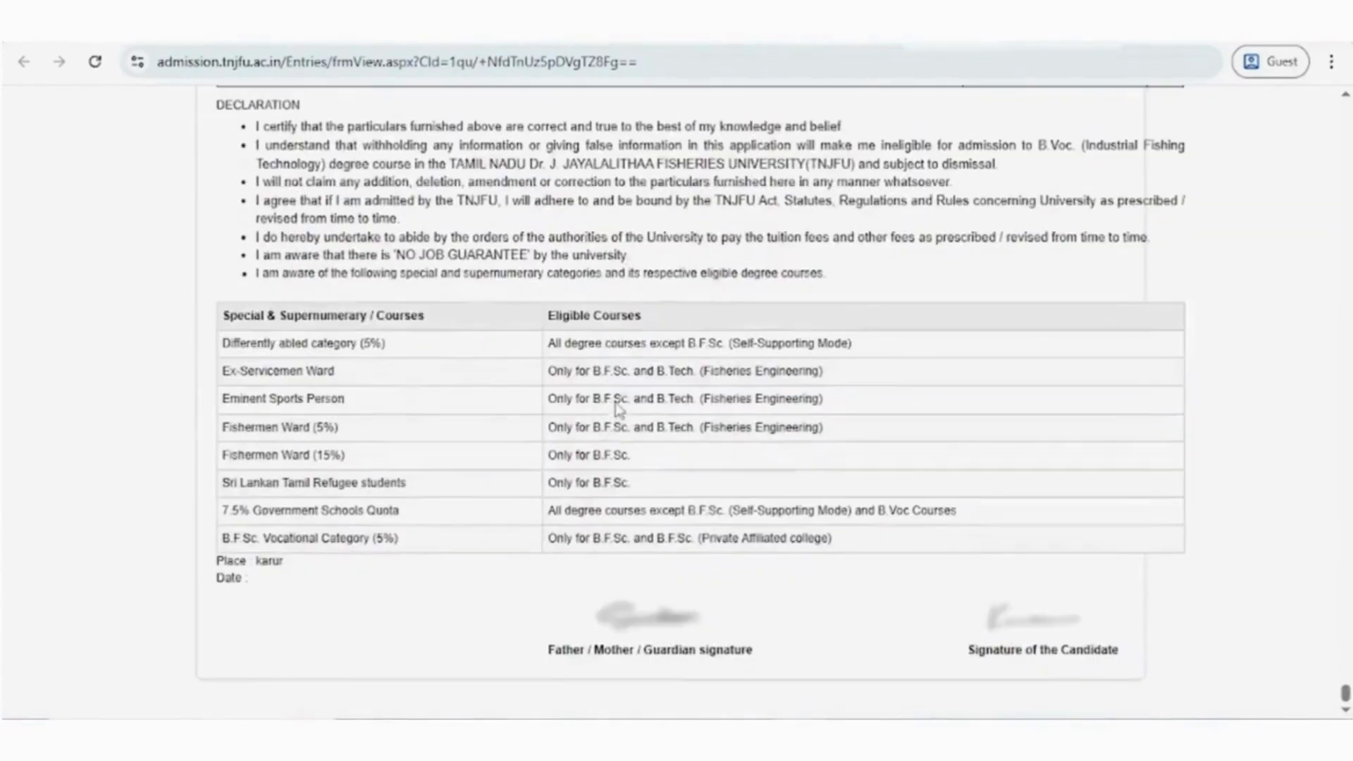
left_click(430, 25)
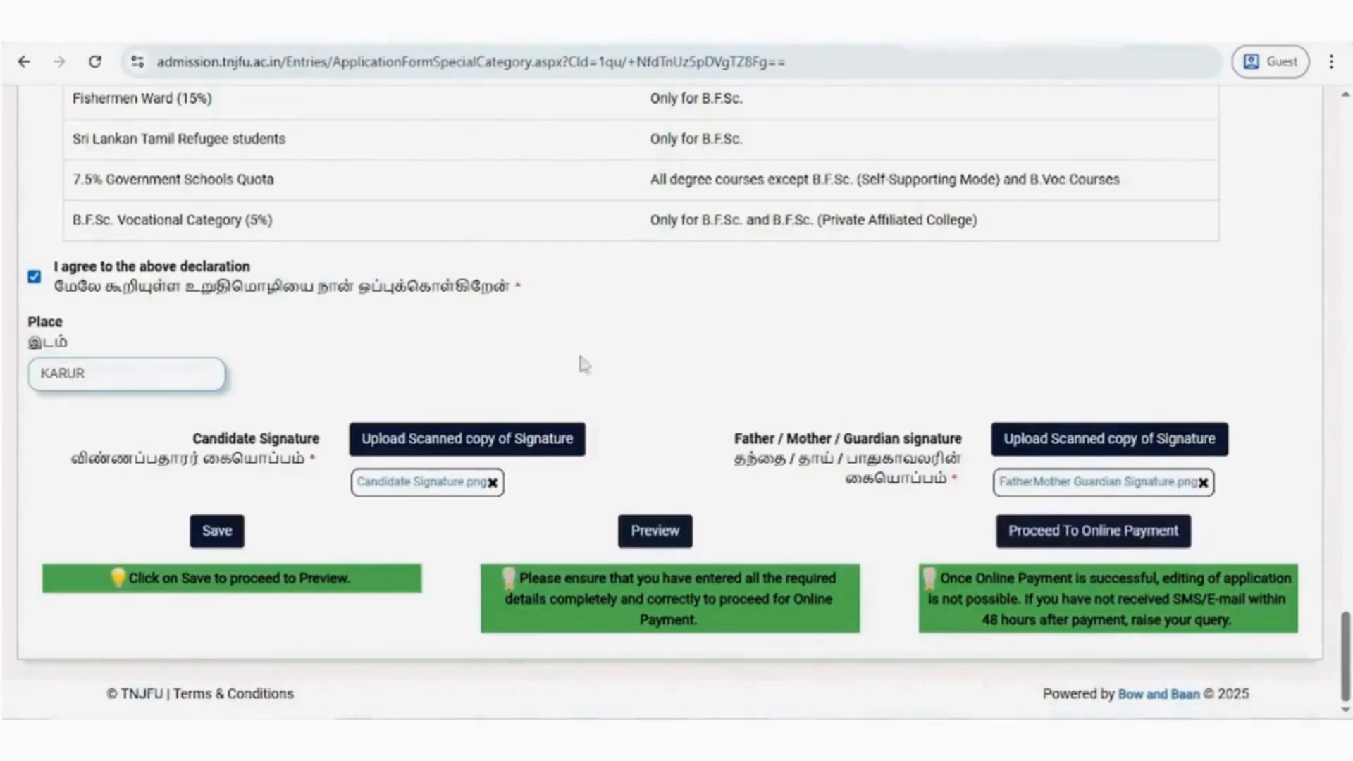
- Proceed to online payment and start the application fee payment through the Atom gateway
left_click(1052, 540)
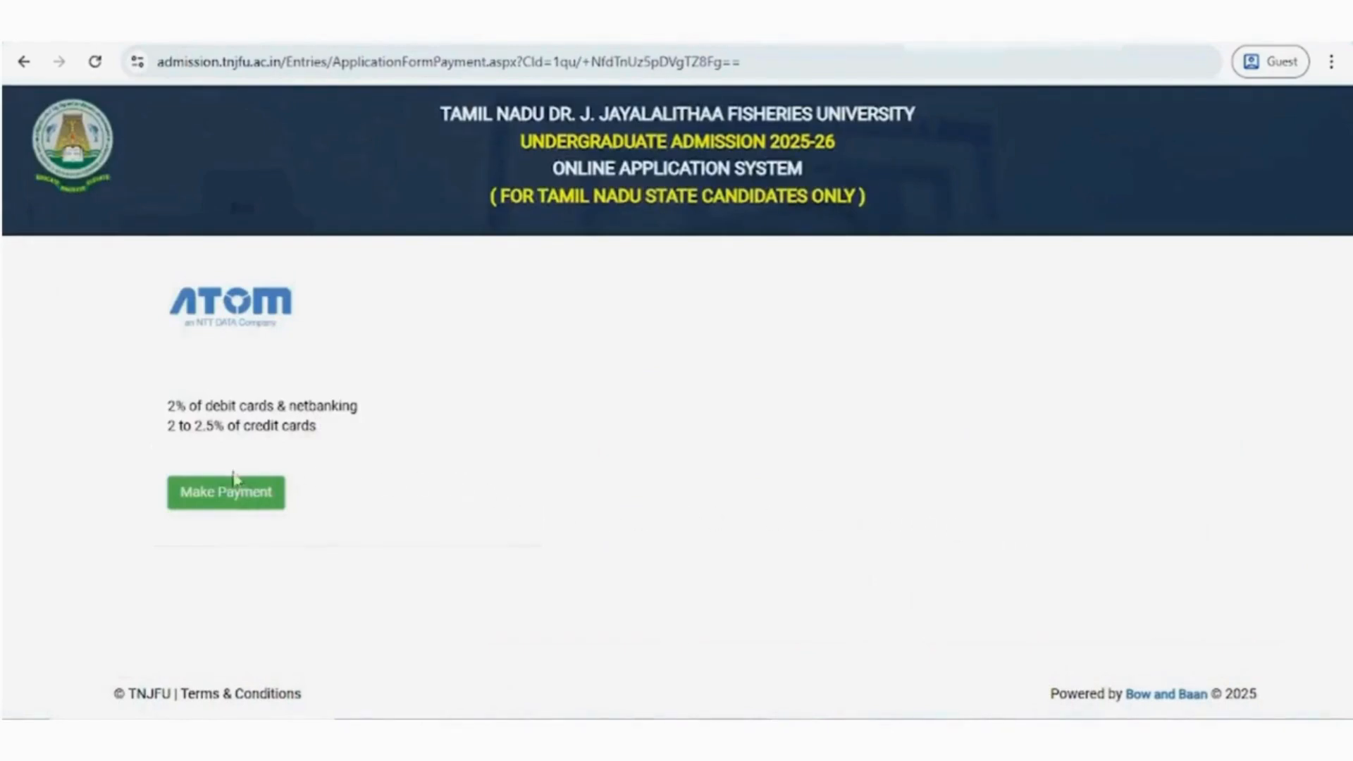
left_click(213, 502)
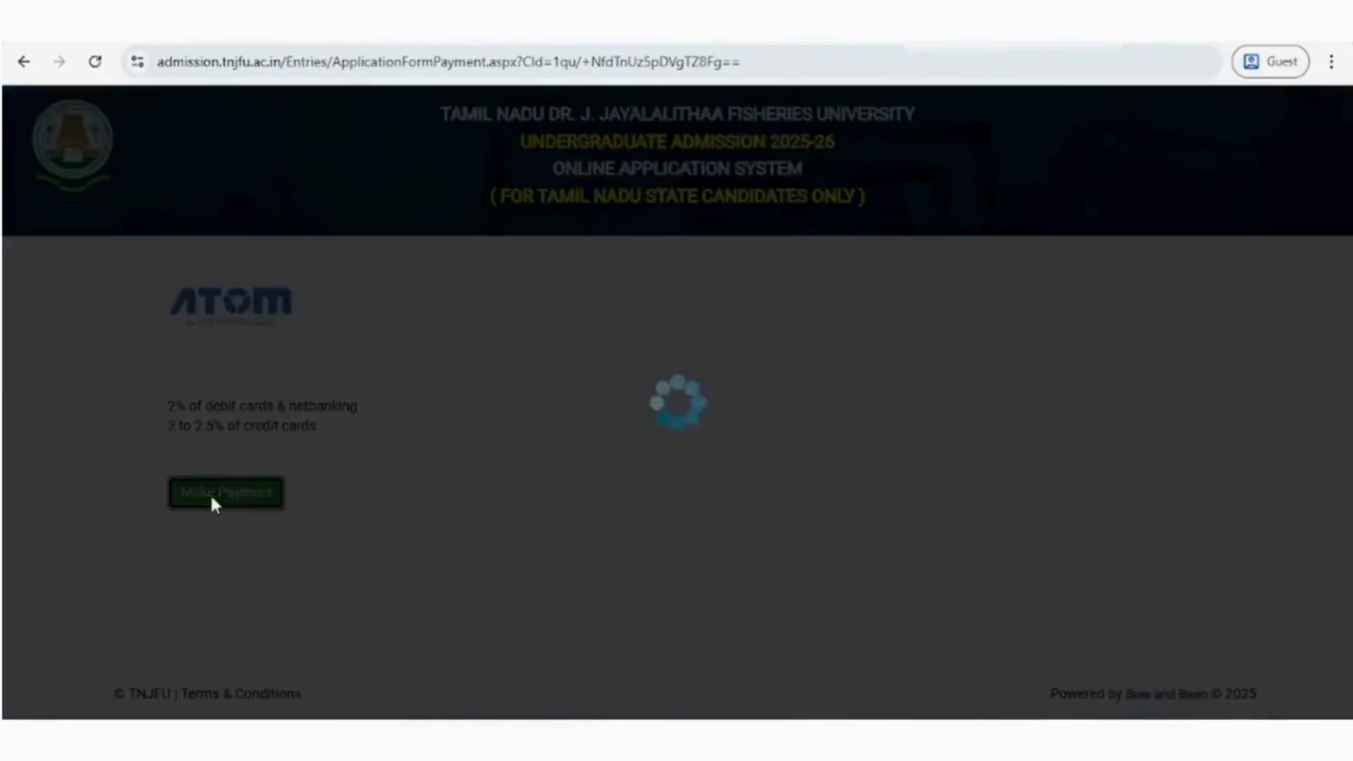